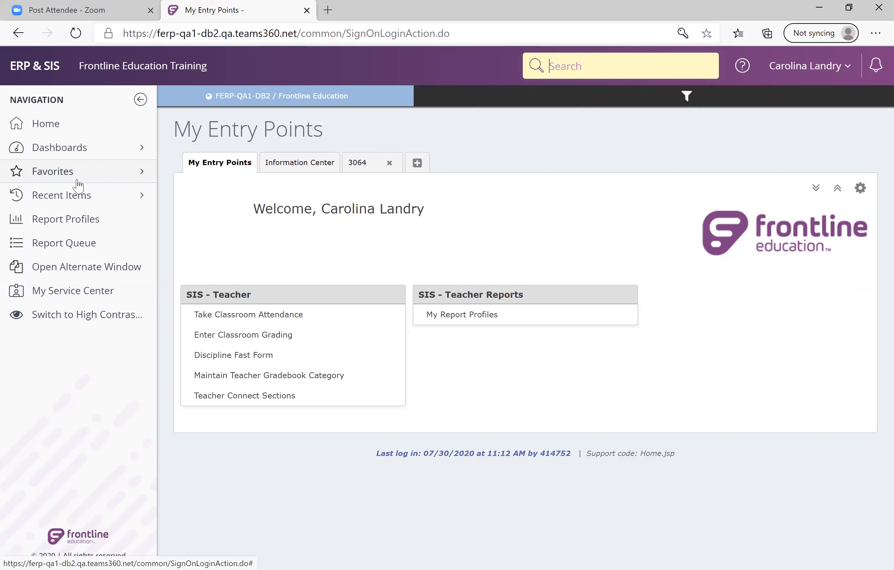
Start a new favorites menu named with the owner's first name plus "Menu" and set its type to Entry Points.
left_click(78, 181)
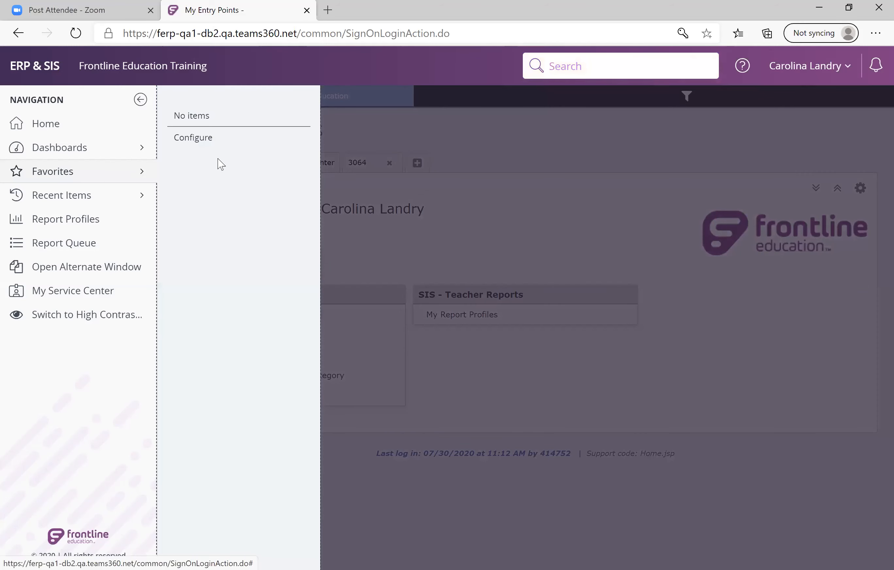
left_click(194, 140)
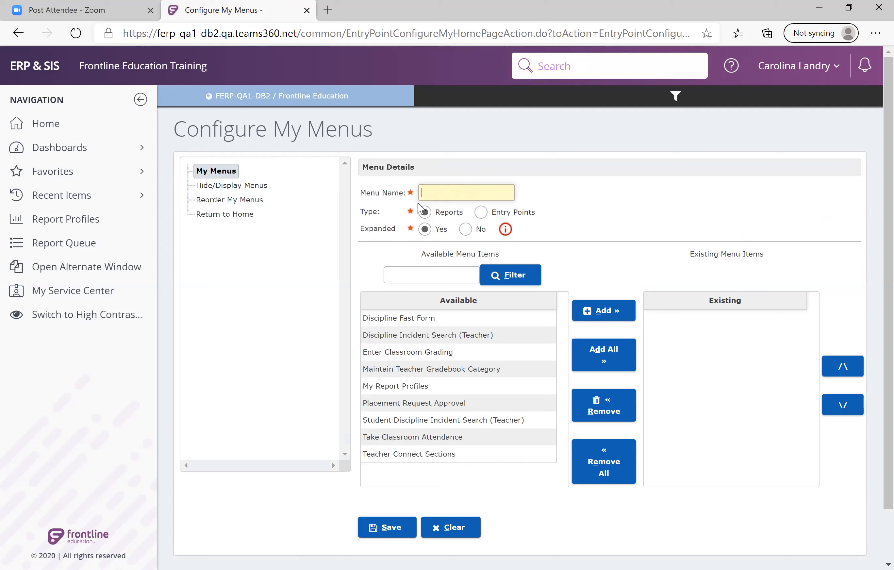
type("Scotts Menu")
left_click(479, 214)
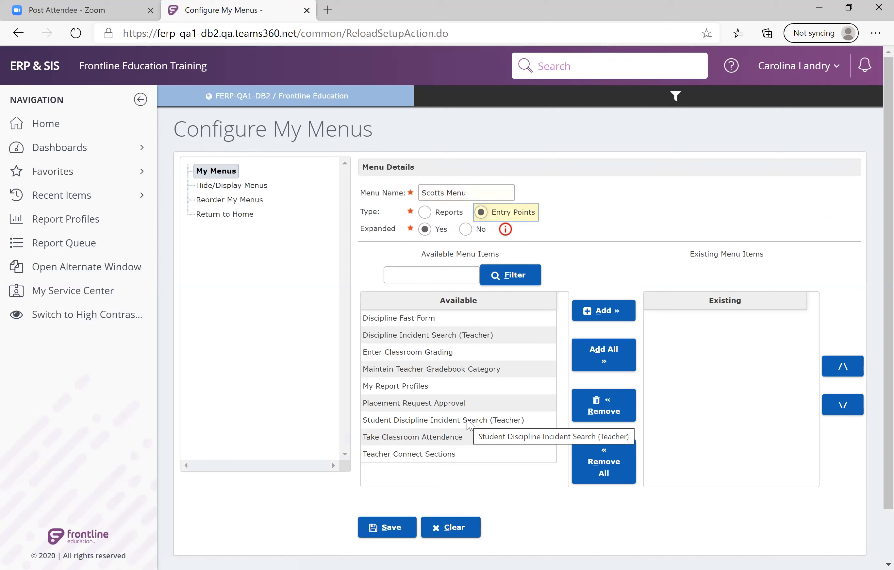
Add Discipline Fast Form, Enter Classroom Grading, Maintain Teacher Gradebook Category and Take Classroom Attendance to the new menu and save it.
left_click(429, 322)
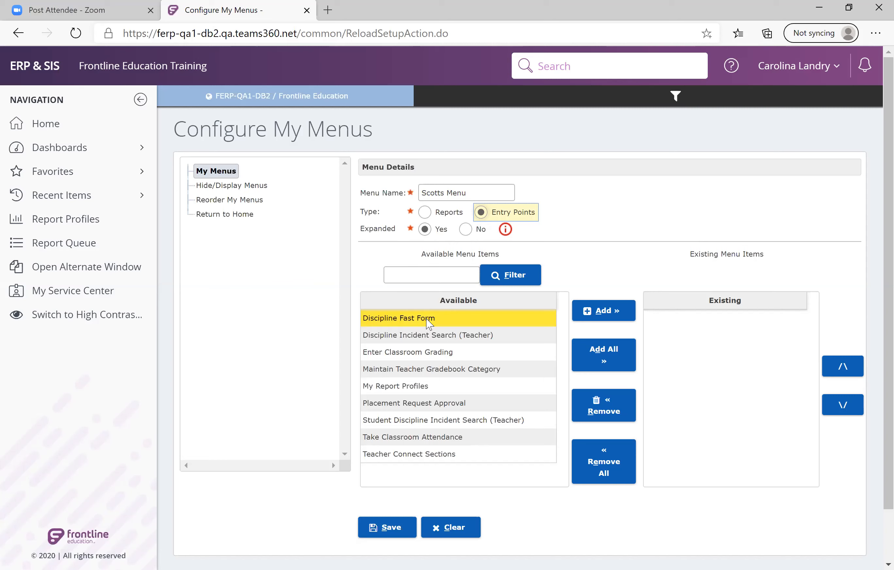
left_click(602, 320)
left_click(602, 320)
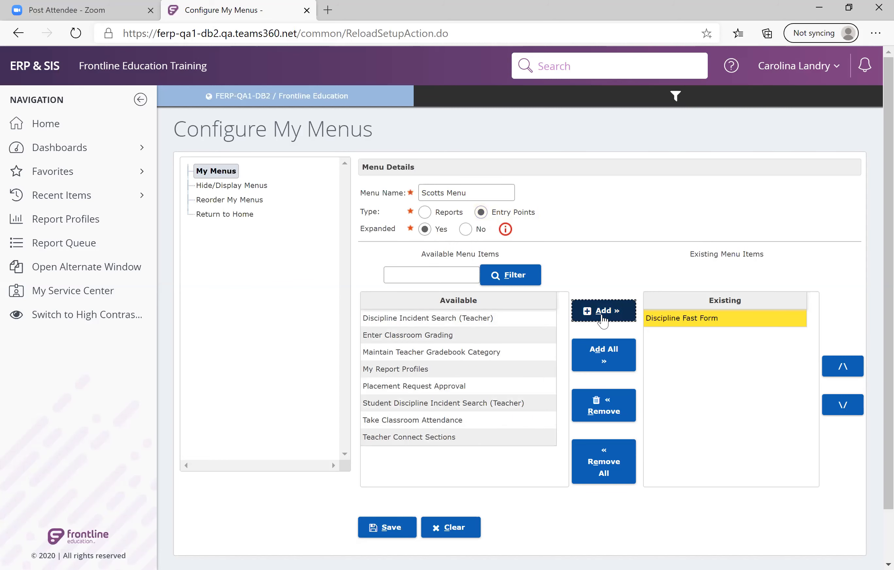
left_click(461, 337)
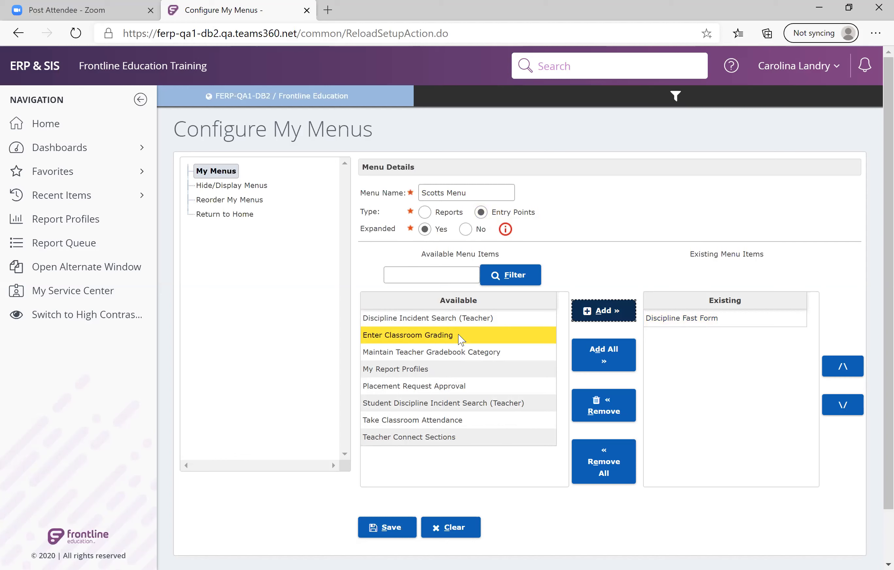
left_click(460, 352, "ctrl")
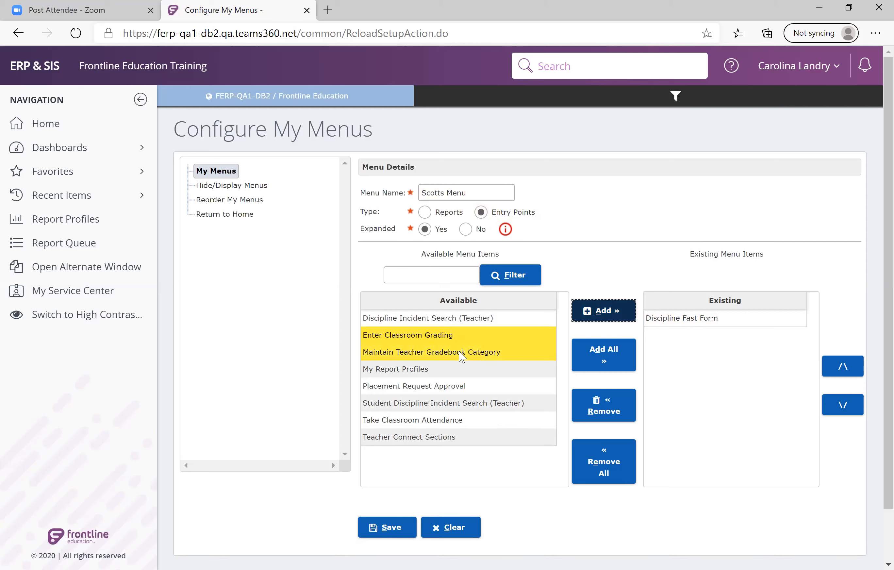
left_click(452, 426, "ctrl")
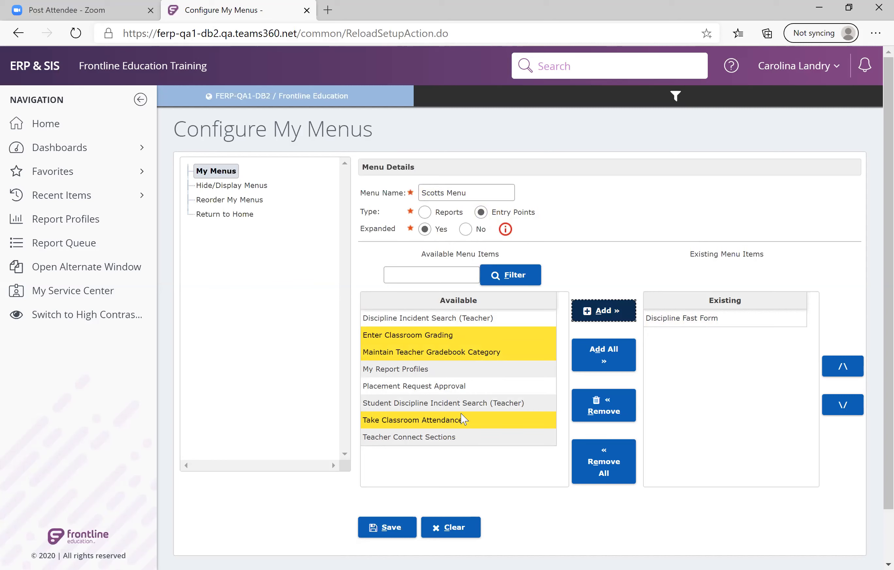
left_click(600, 319)
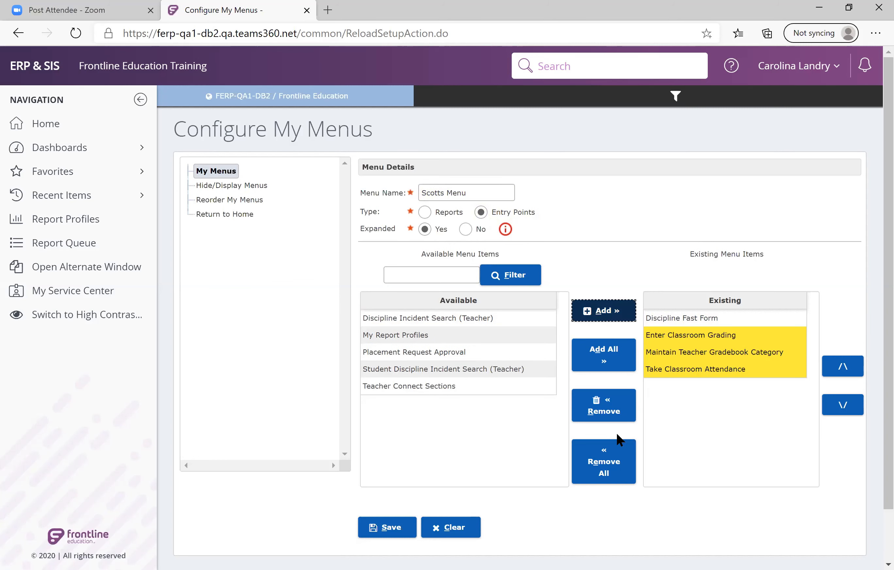
left_click(392, 525)
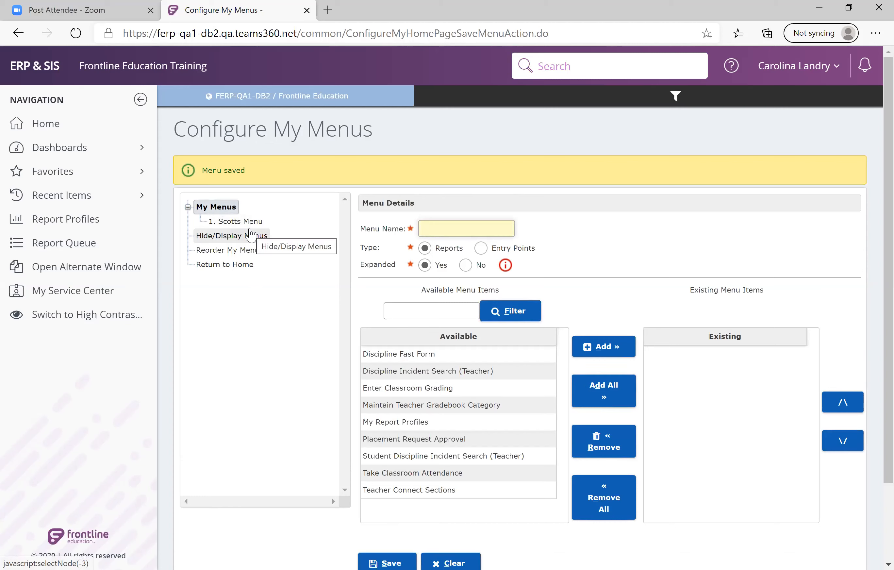
From the home page, open classroom attendance for the period 01 English section and show its class roster in list view.
left_click(57, 131)
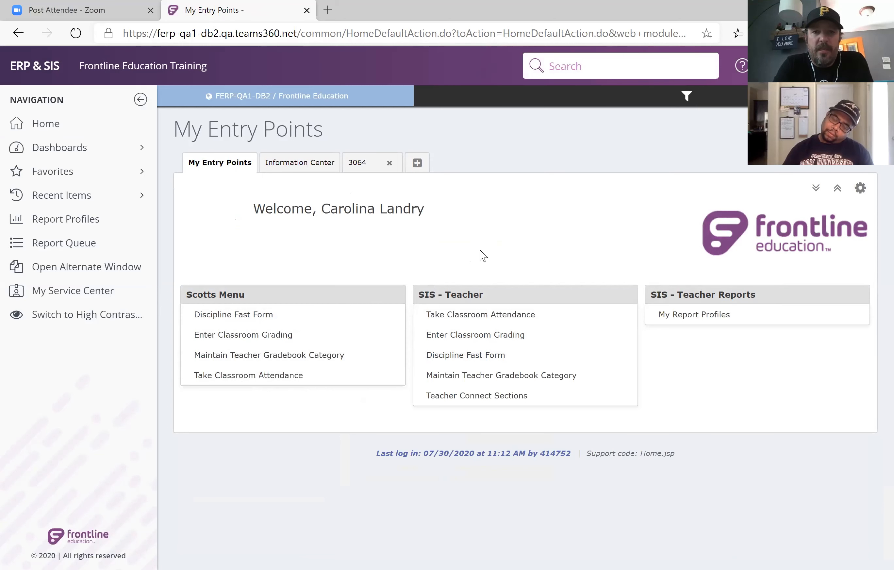
left_click(470, 320)
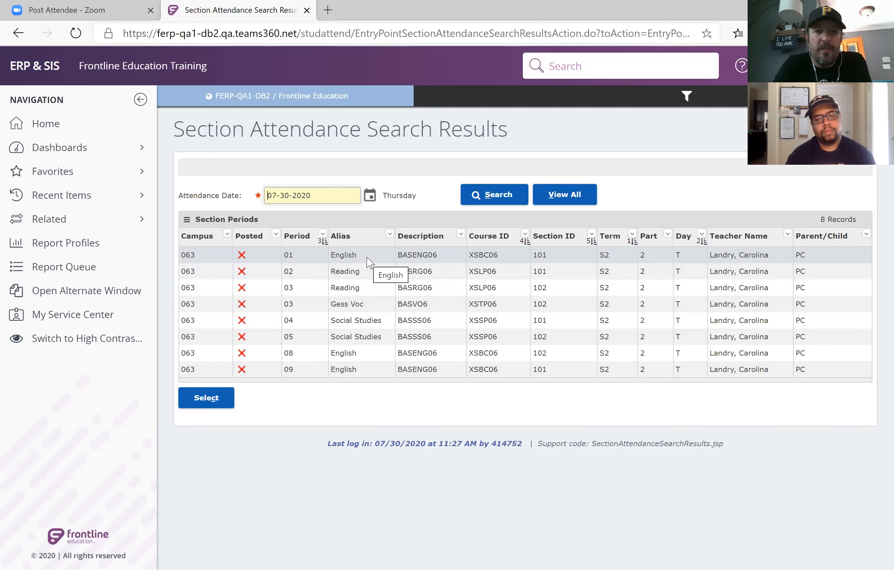
left_click(367, 266)
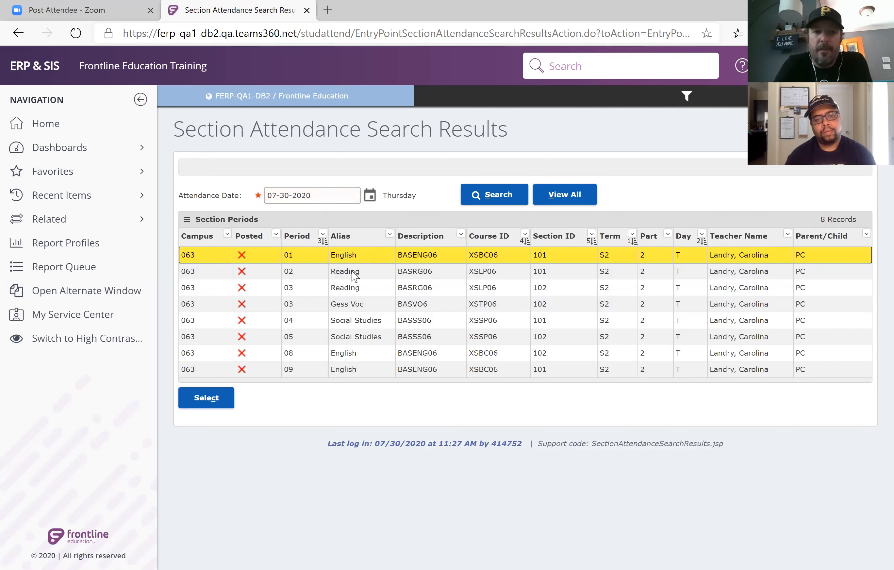
left_click(210, 403)
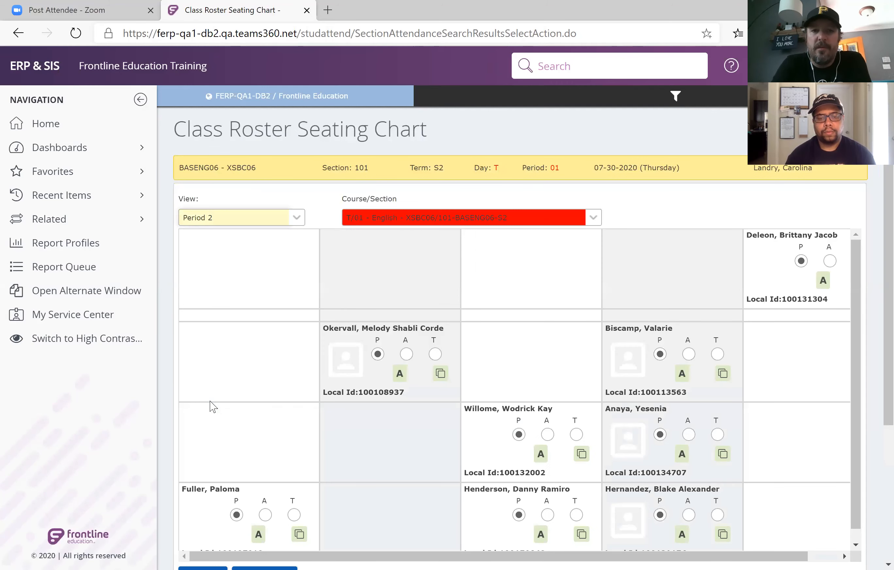
left_click(296, 218)
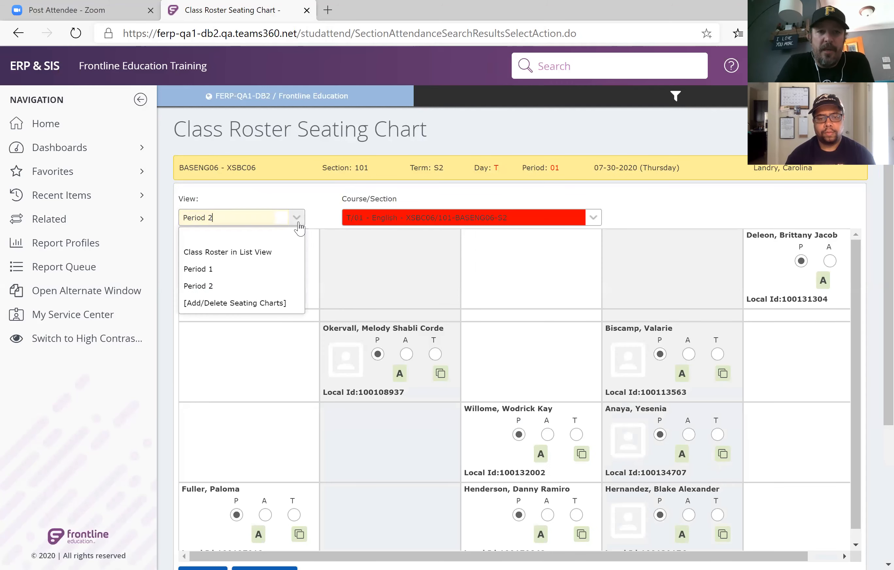
left_click(284, 252)
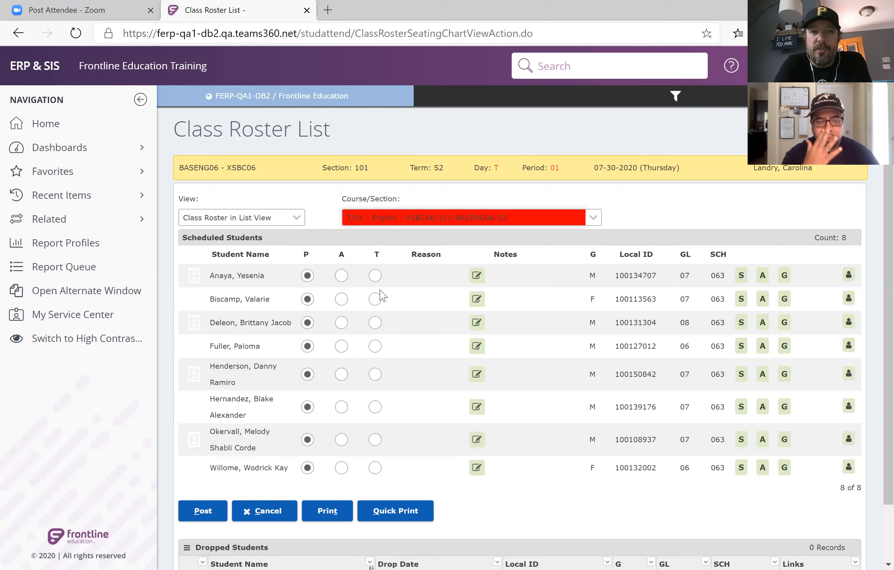
Mark the first and seventh listed students absent and the fifth tardy, then post and confirm the period 01 attendance.
left_click(342, 276)
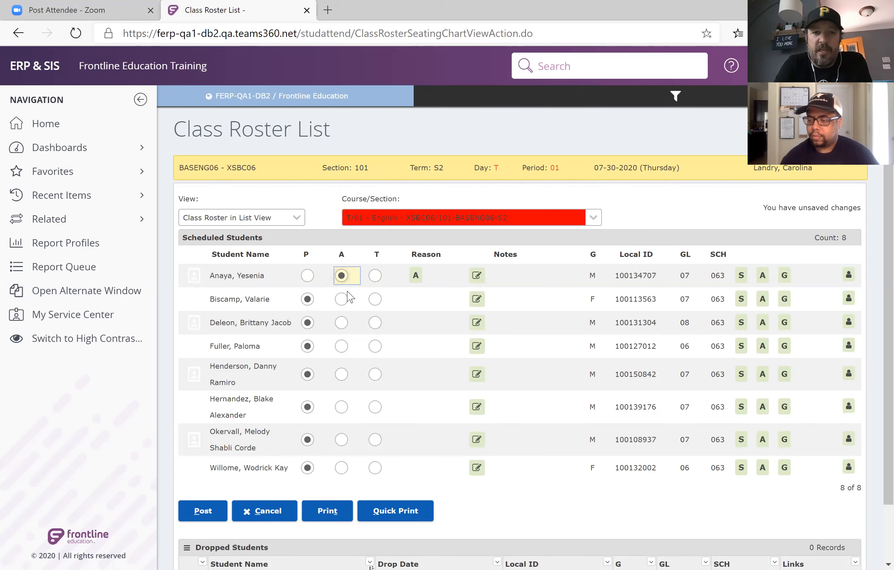
left_click(374, 375)
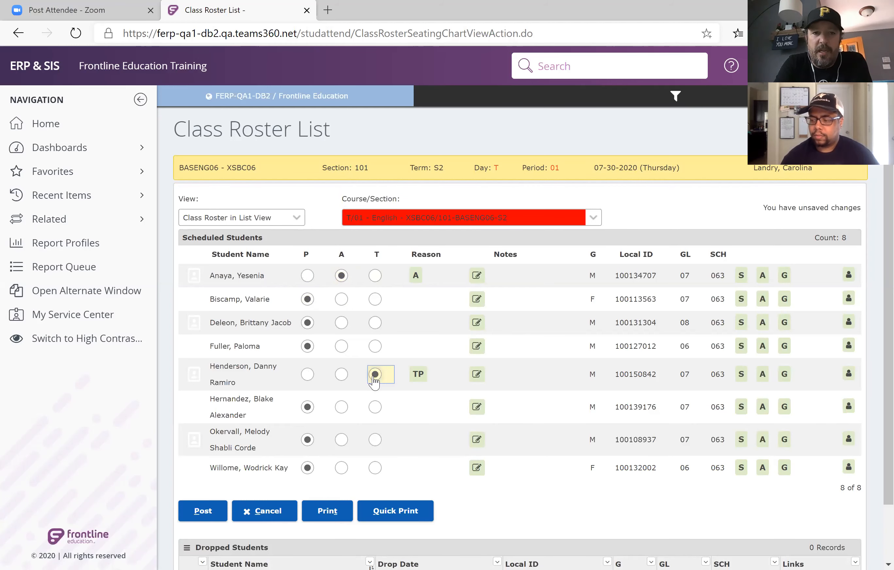
left_click(342, 440)
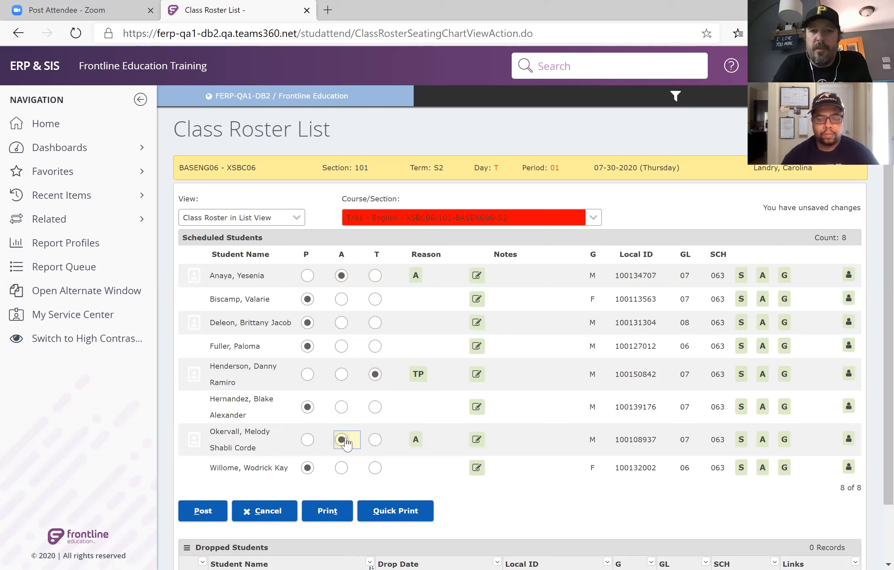
left_click(208, 515)
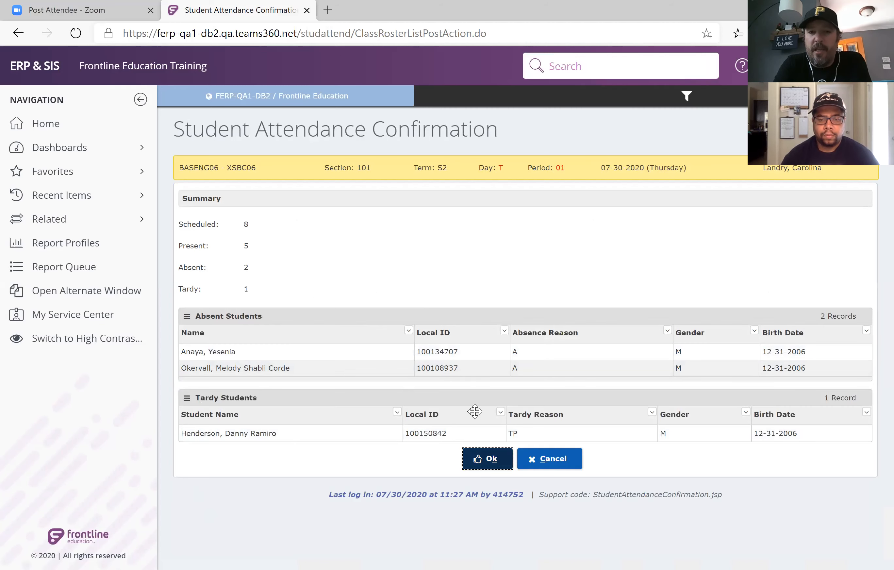
left_click(487, 459)
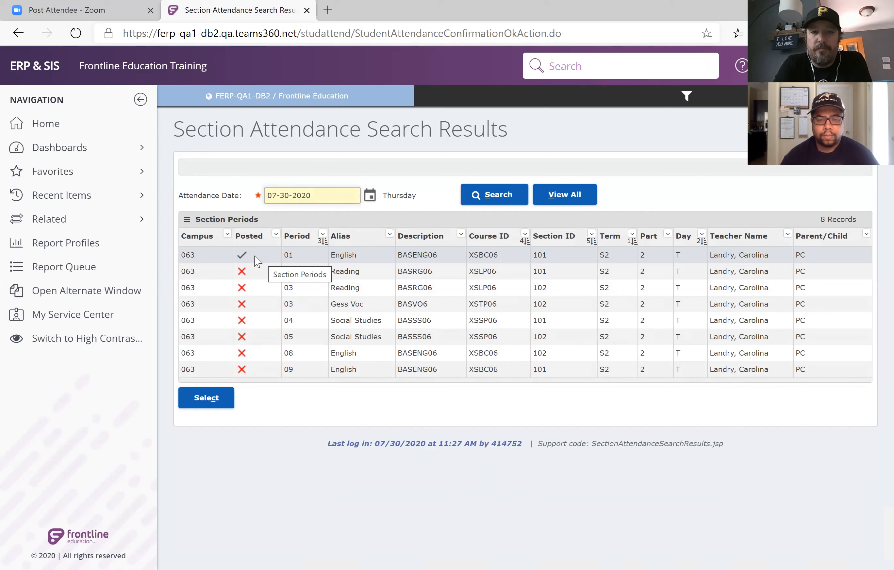
Open the period 02 Reading section's attendance roster and go to adding or deleting its seating charts.
left_click(349, 271)
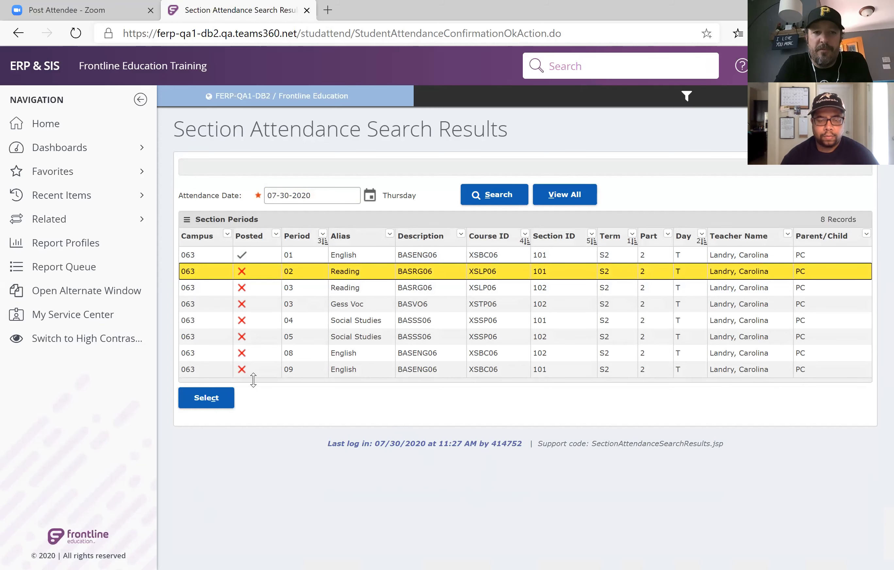
left_click(224, 399)
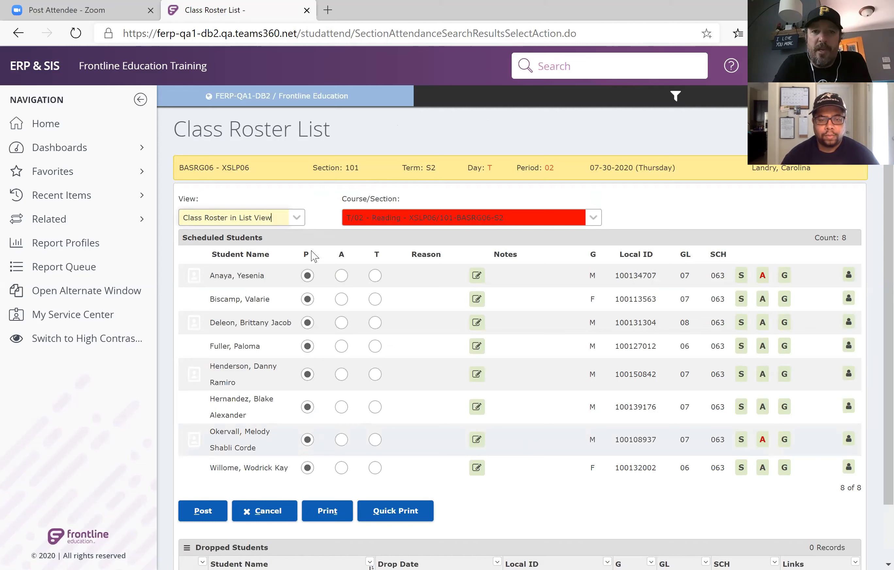
left_click(297, 222)
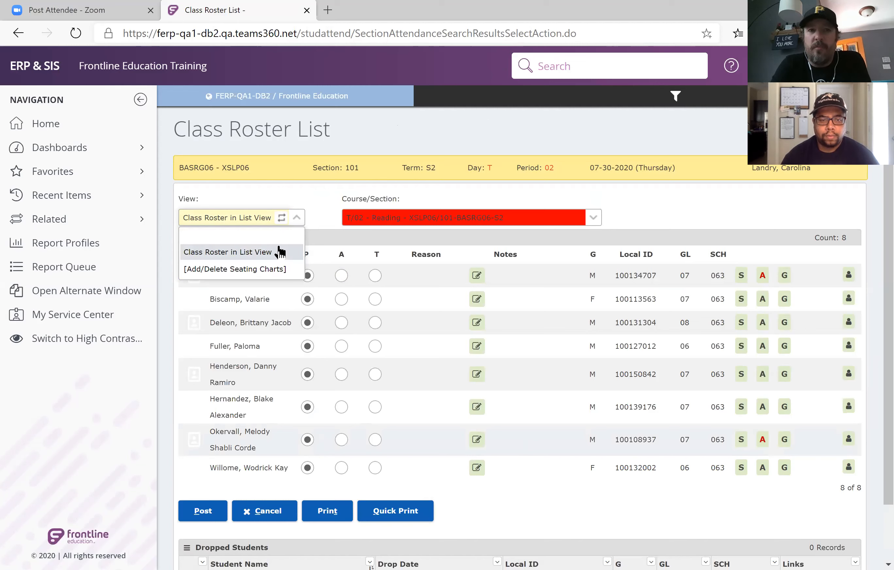
left_click(274, 273)
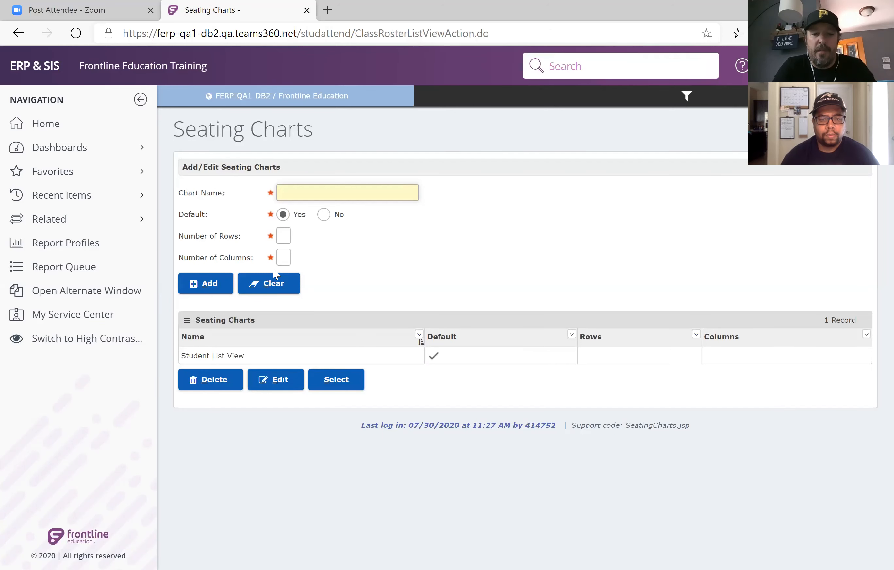
Add a default seating chart named "2nd Period" with 4 rows and 4 columns.
type("2nd Period")
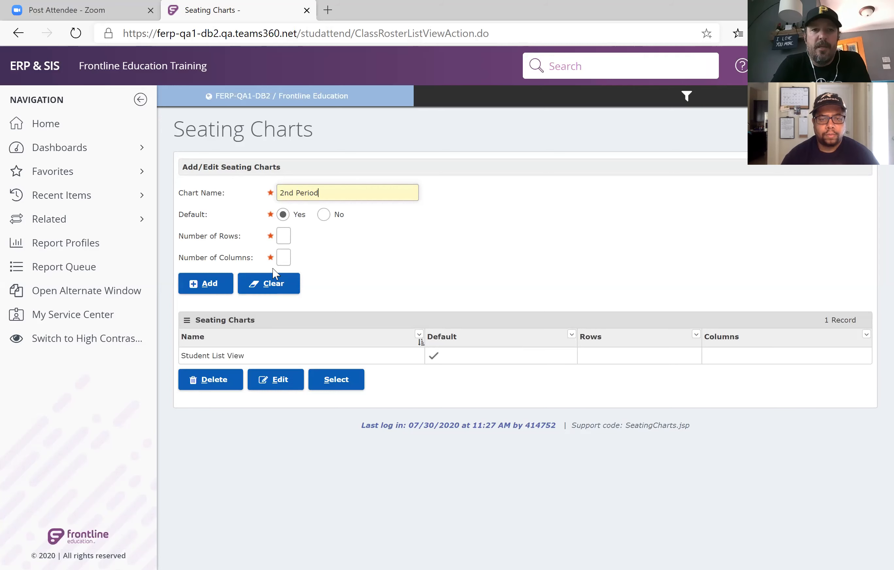
left_click(284, 239)
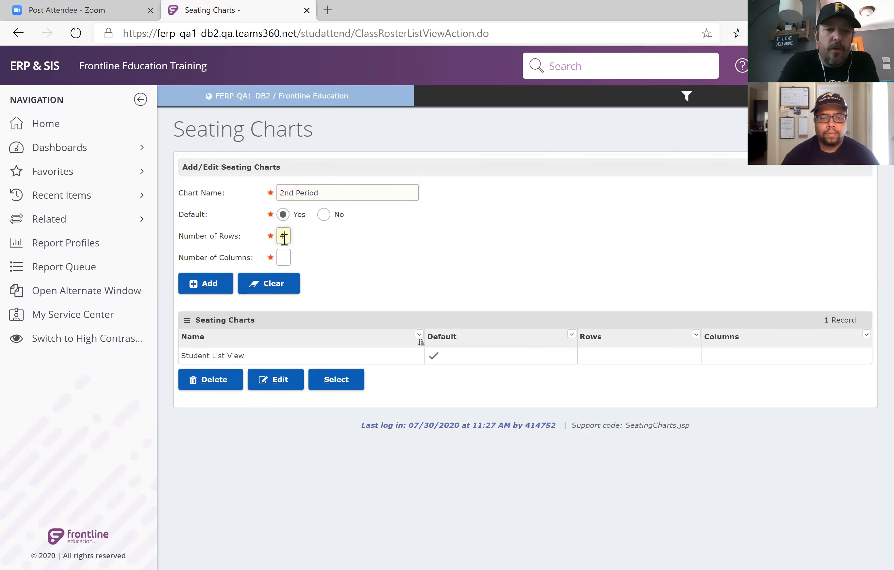
key("Tab")
type("4")
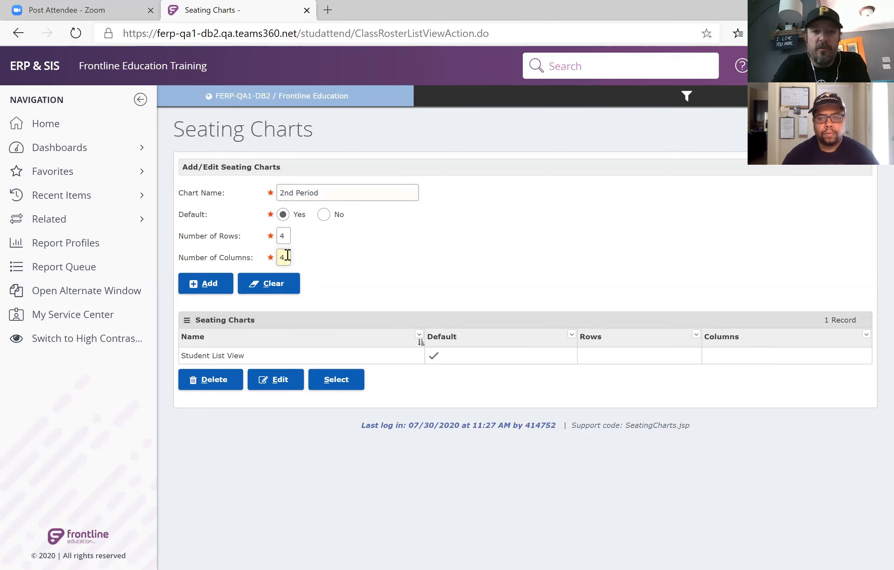
left_click(229, 284)
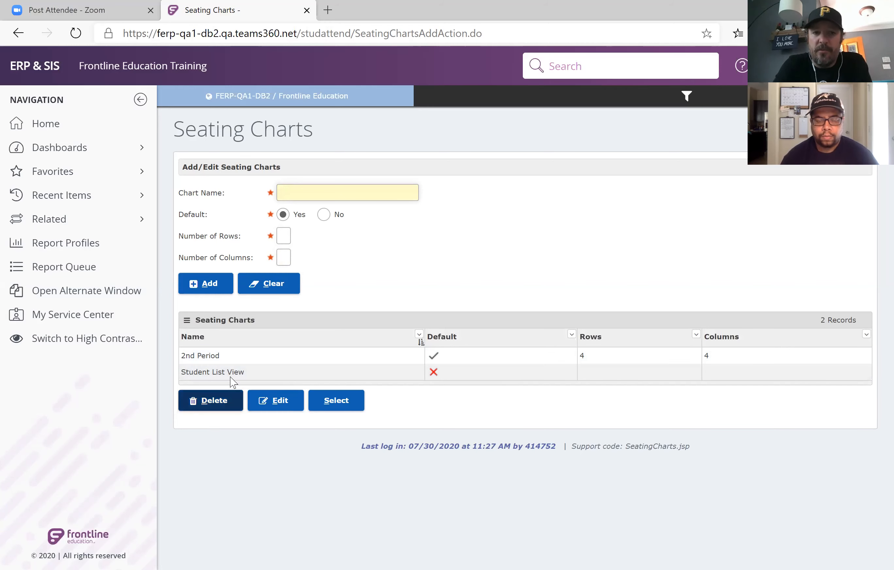
Open the 2nd Period seating chart and assign the fourth student in the list to the seat in row 2, column 4.
left_click(240, 361)
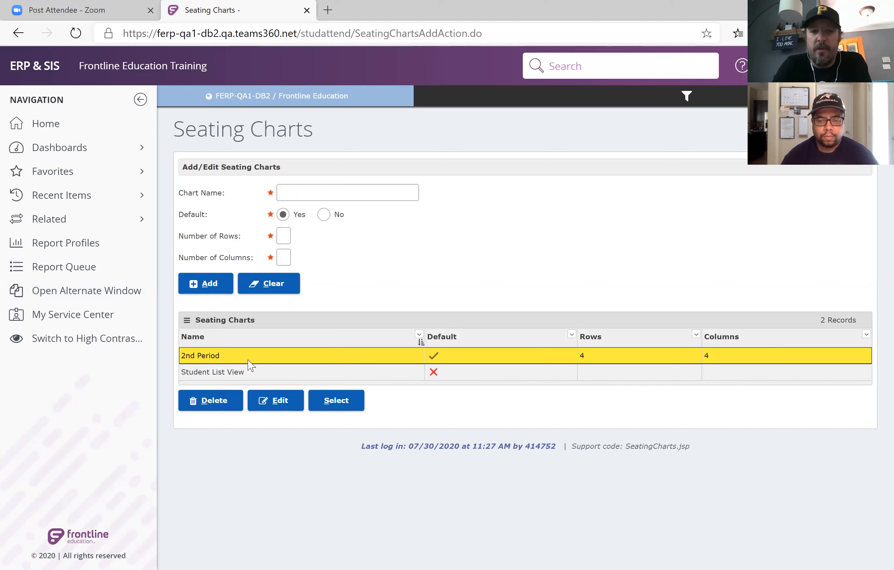
left_click(329, 401)
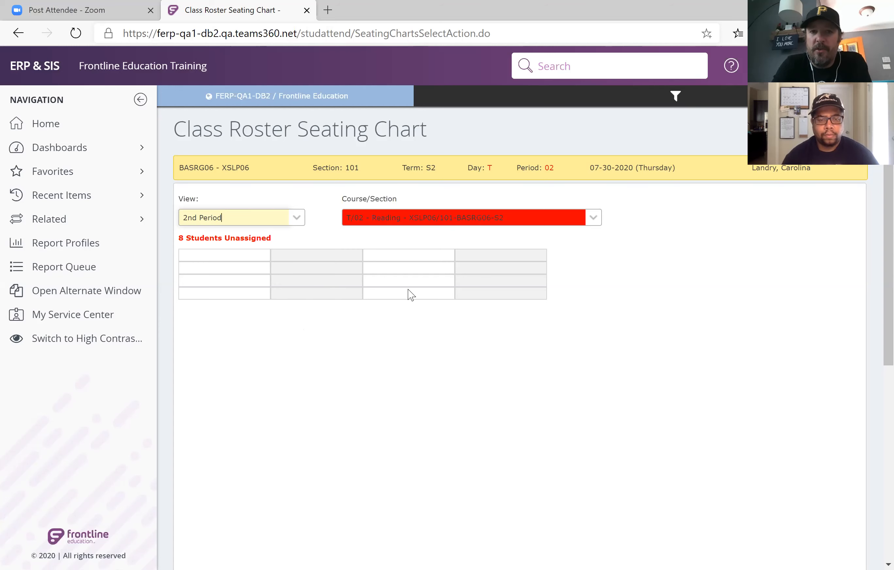
left_click(483, 276)
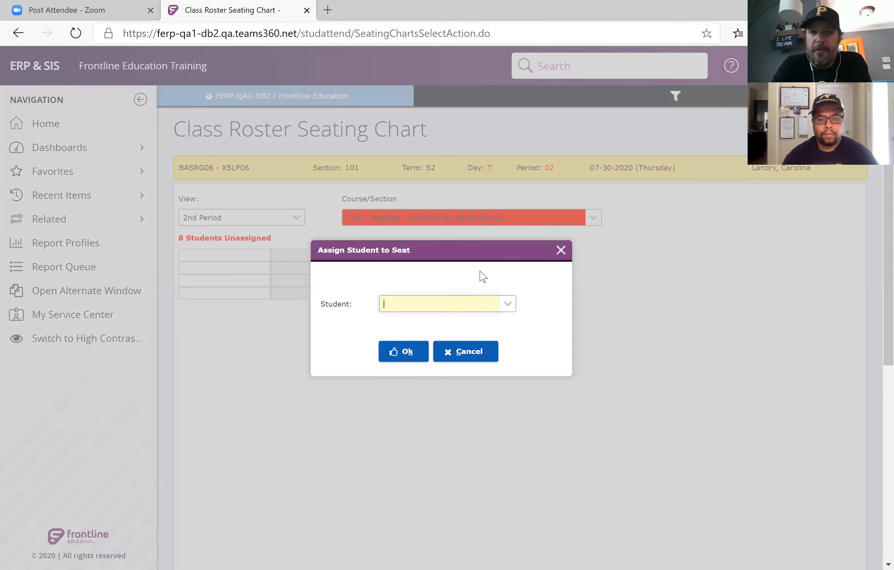
left_click(495, 302)
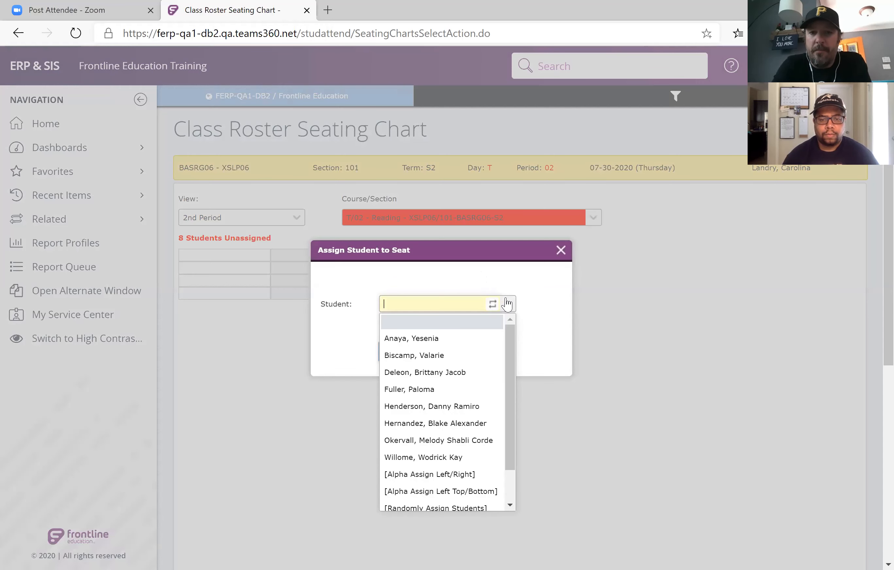
left_click(454, 393)
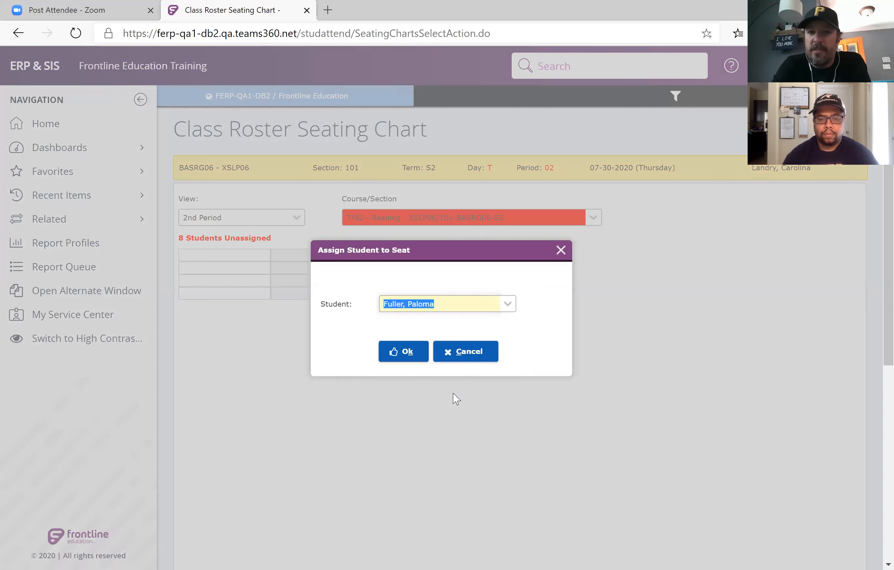
left_click(413, 359)
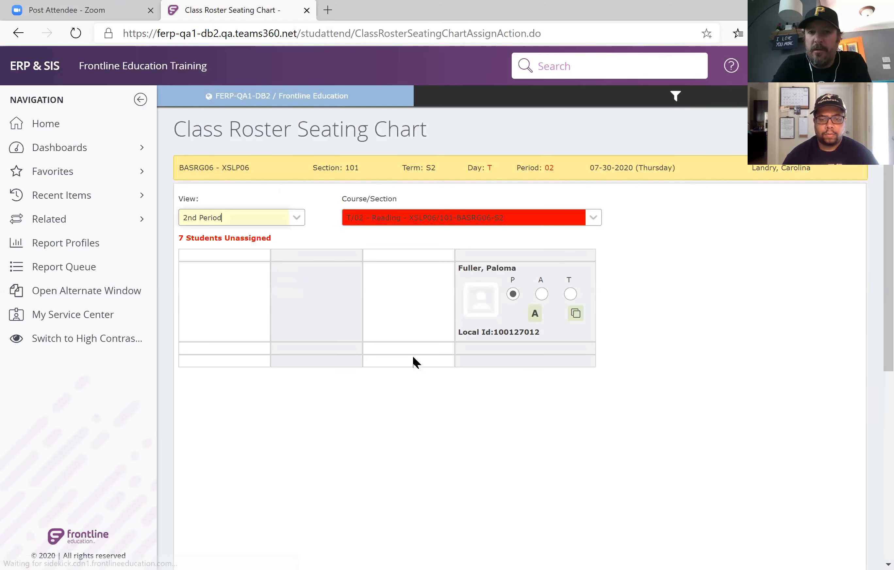
Fill the 2nd Period seating chart by randomly assigning the students to seats.
left_click(416, 319)
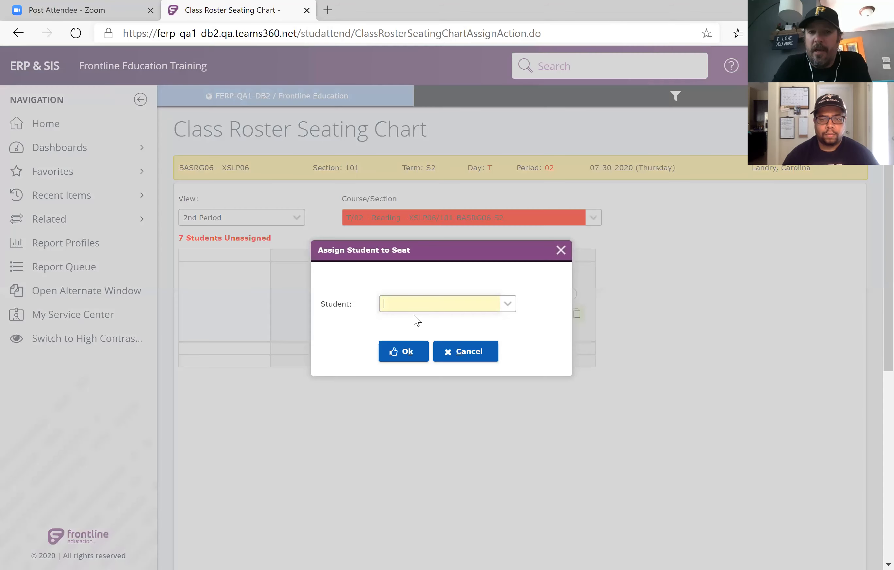
left_click(507, 305)
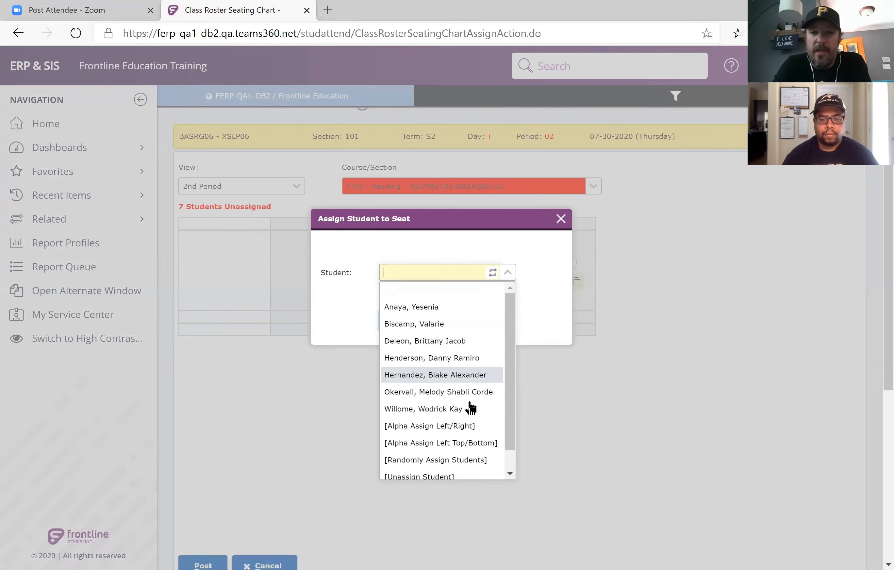
left_click_drag(508, 382, 509, 429)
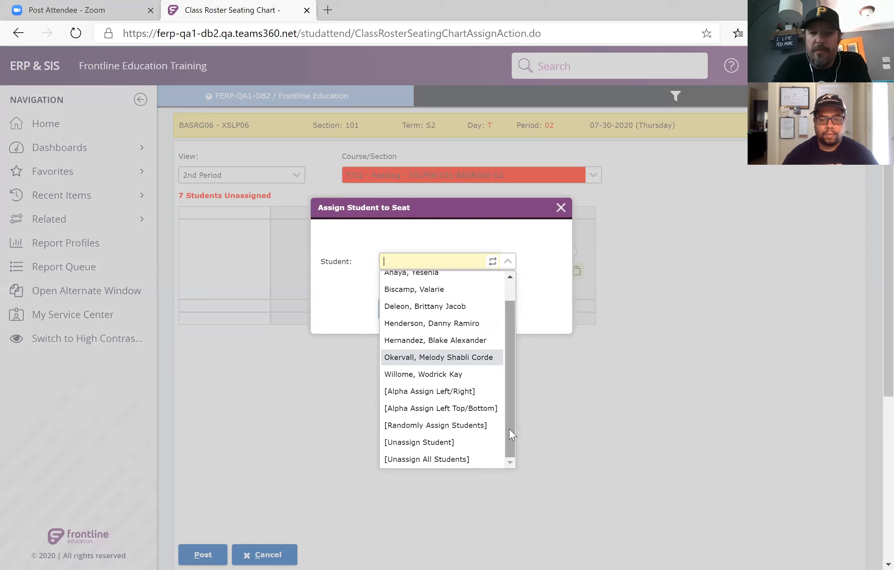
left_click(447, 428)
left_click(410, 318)
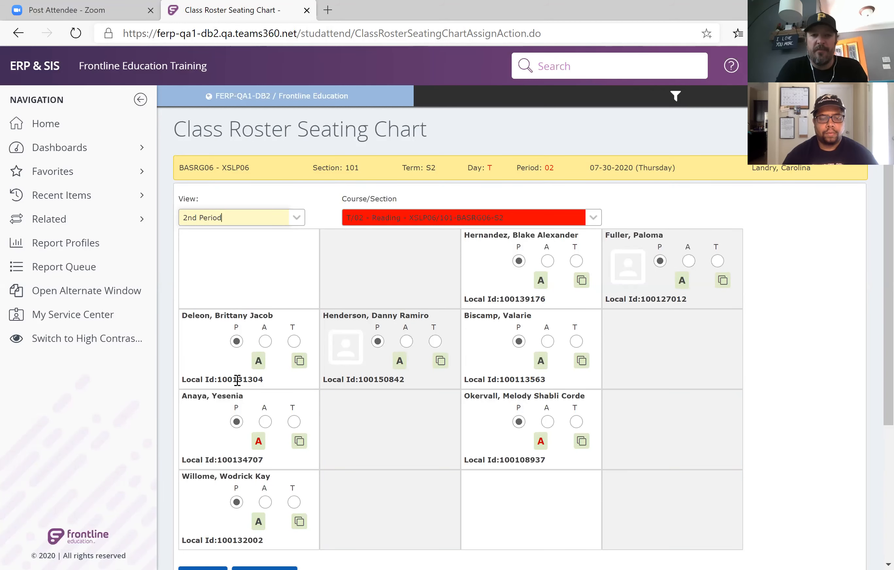
Move the student in row 2, column 1 to row 3, column 2, and swap the row 3 students in columns 1 and 3.
left_click_drag(237, 380, 403, 446)
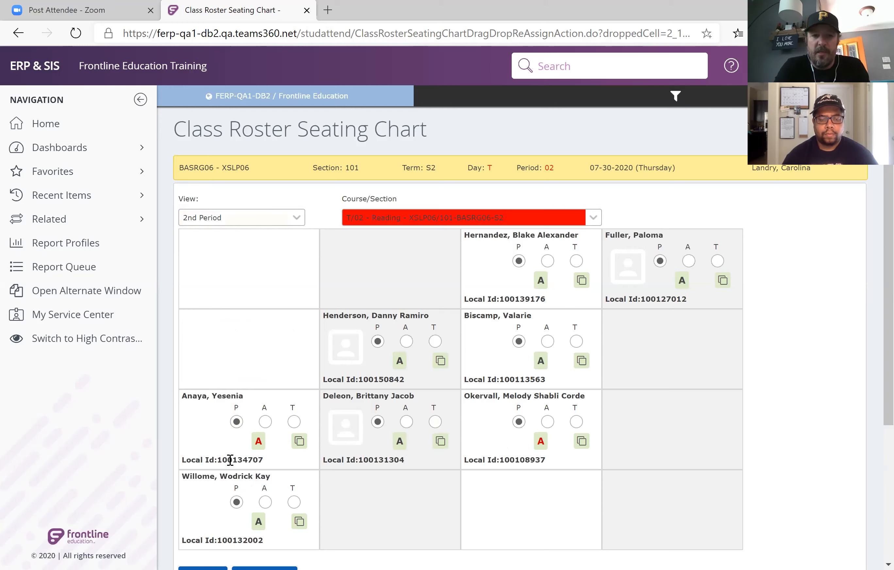
left_click_drag(230, 459, 538, 462)
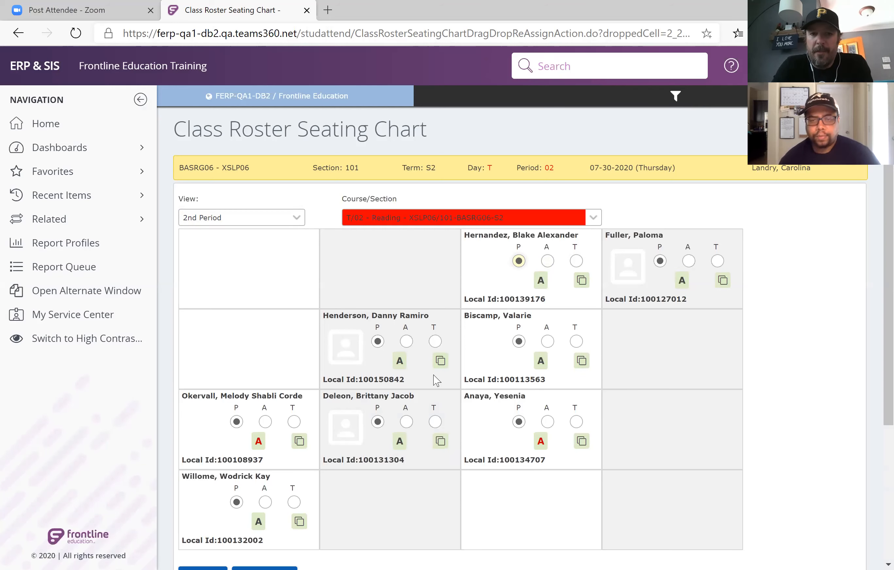
scroll(435, 378, "down", 4)
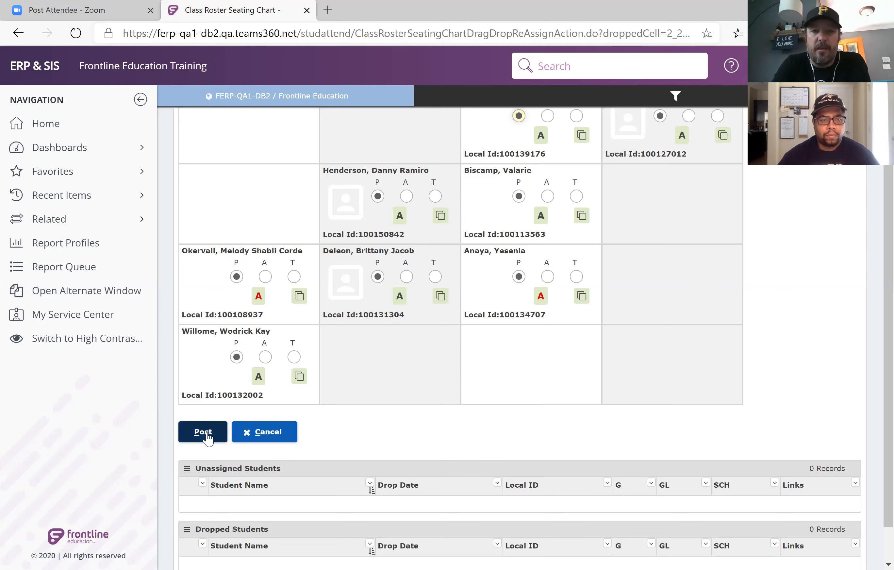
scroll(340, 407, "up", 4)
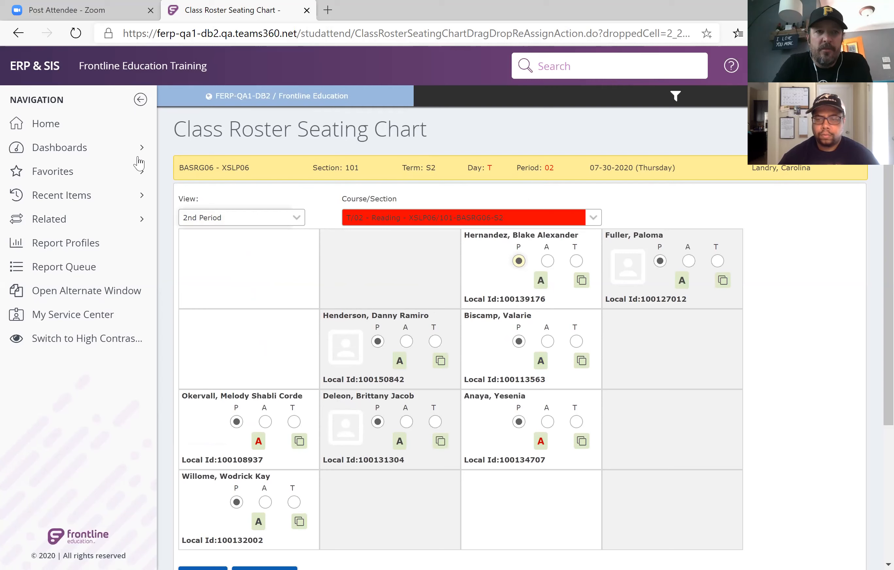
Return to the home page and open classroom attendance for the period 04 Social Studies section.
left_click(65, 129)
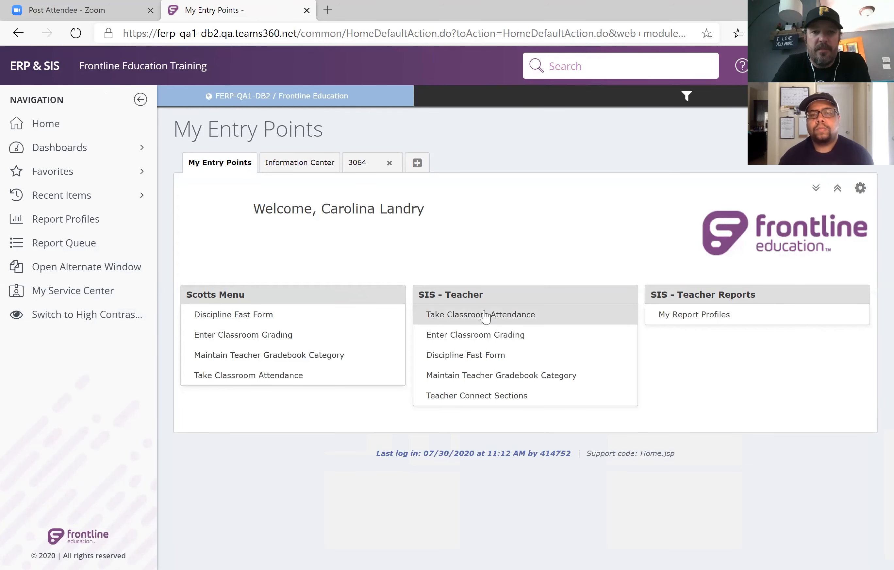
left_click(484, 315)
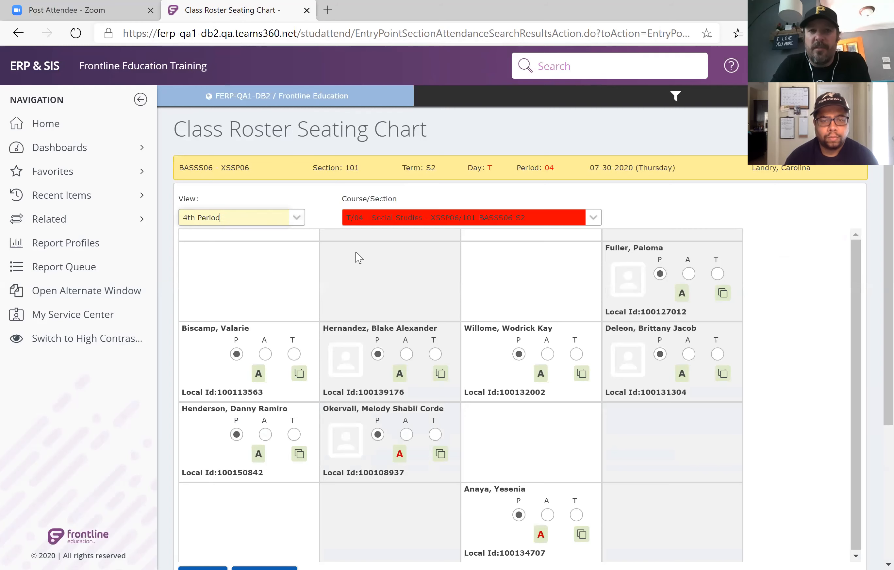
scroll(359, 258, "down", 1)
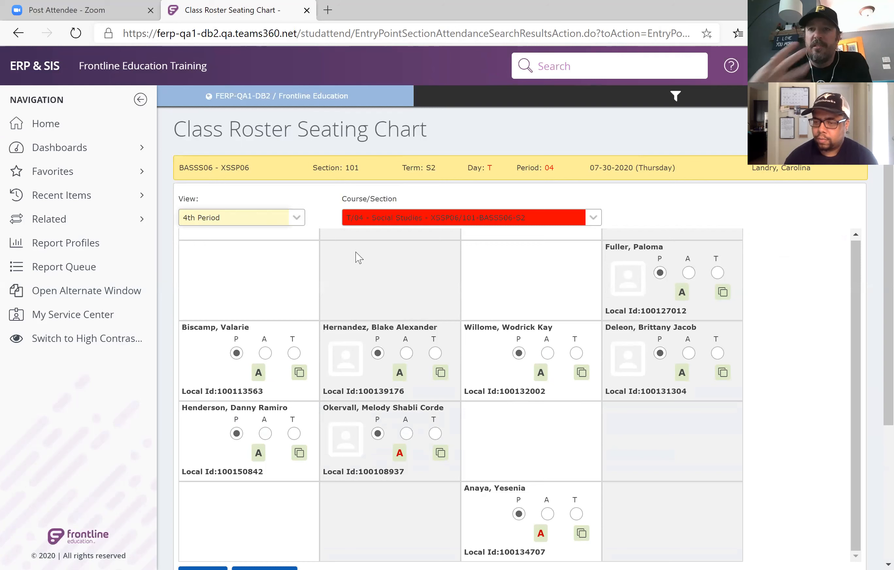
Show the period 04 class roster in list view and inspect the first listed student's attendance note form without adding a note.
left_click(298, 218)
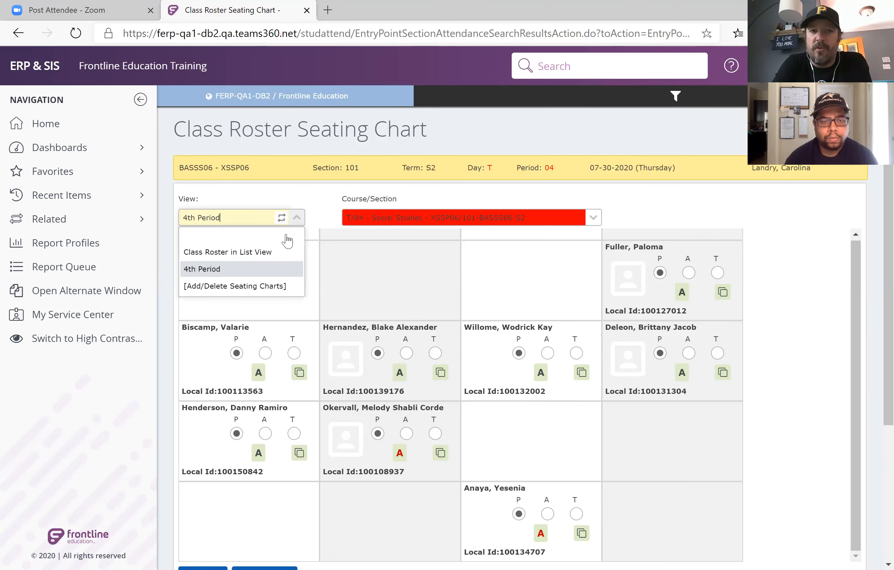
left_click(278, 252)
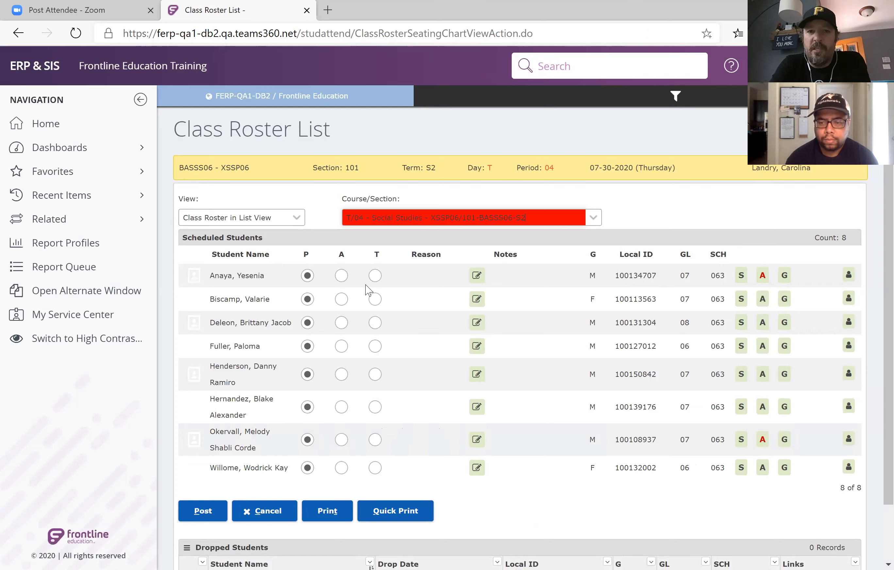
left_click(481, 282)
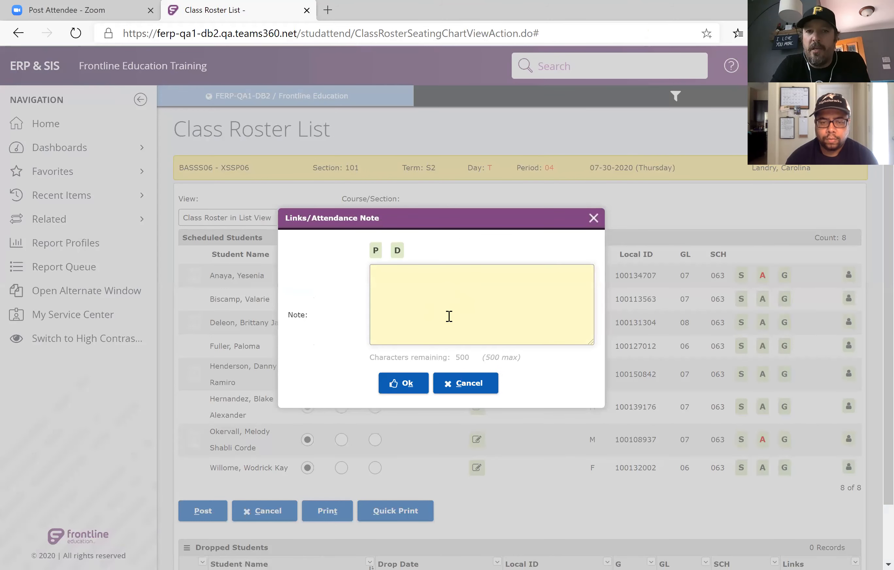
left_click(591, 226)
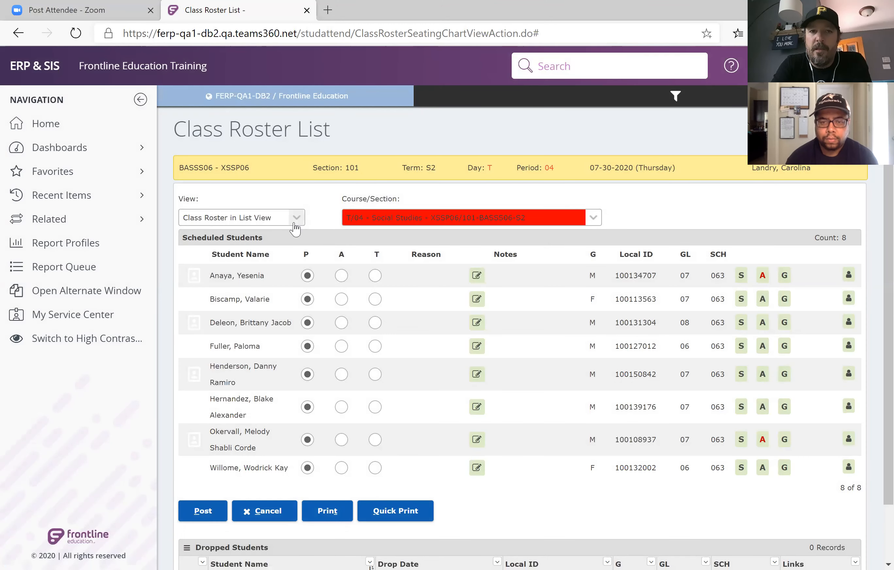
Switch to the 4th Period seating chart and inspect the links and note form of the upper student in column 2, leaving it empty.
left_click(295, 224)
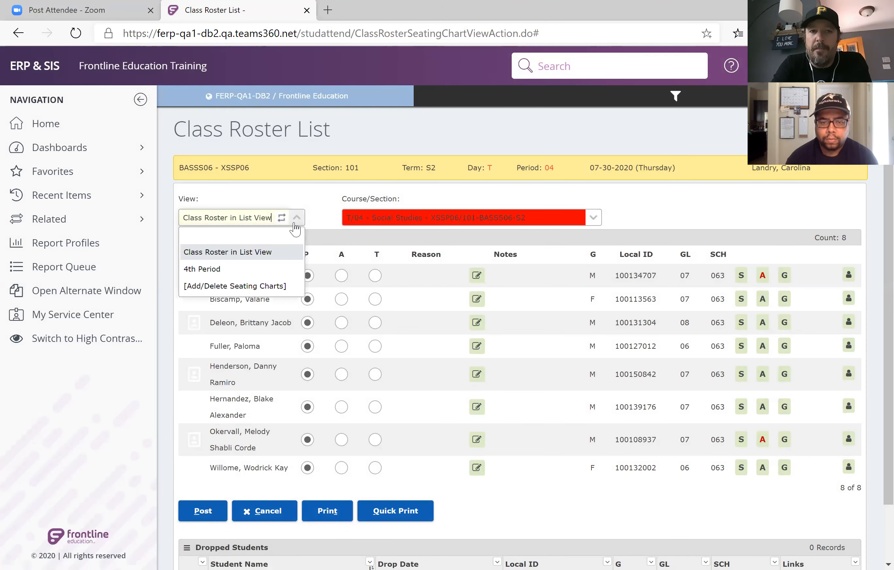
left_click(268, 274)
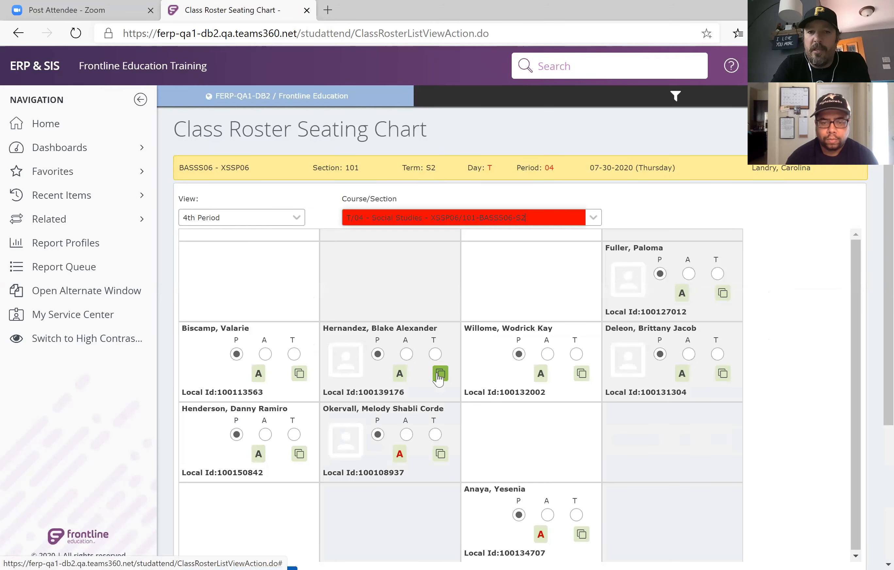
left_click(439, 376)
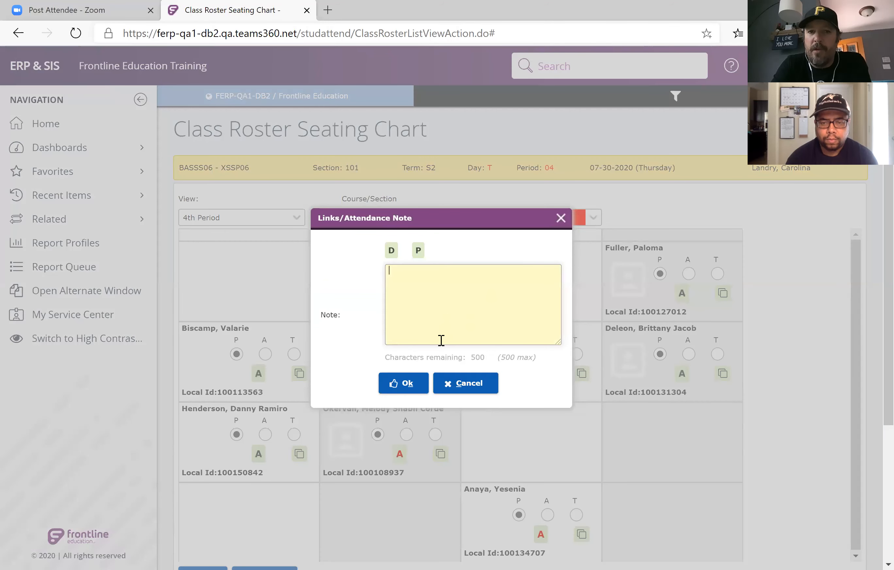
left_click(404, 391)
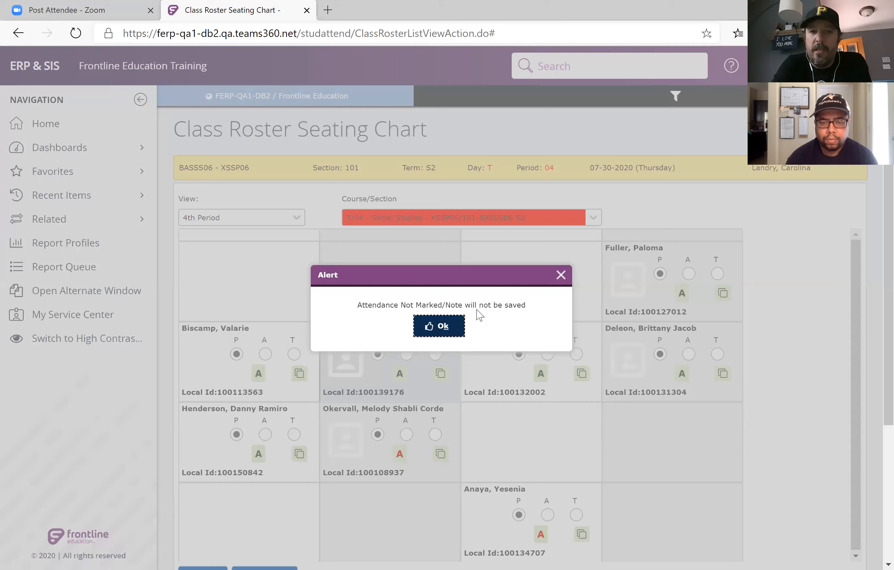
left_click(561, 274)
Return the roster to list view and review the third listed student's summary data, including demographics, enrollment records and contacts.
left_click(297, 226)
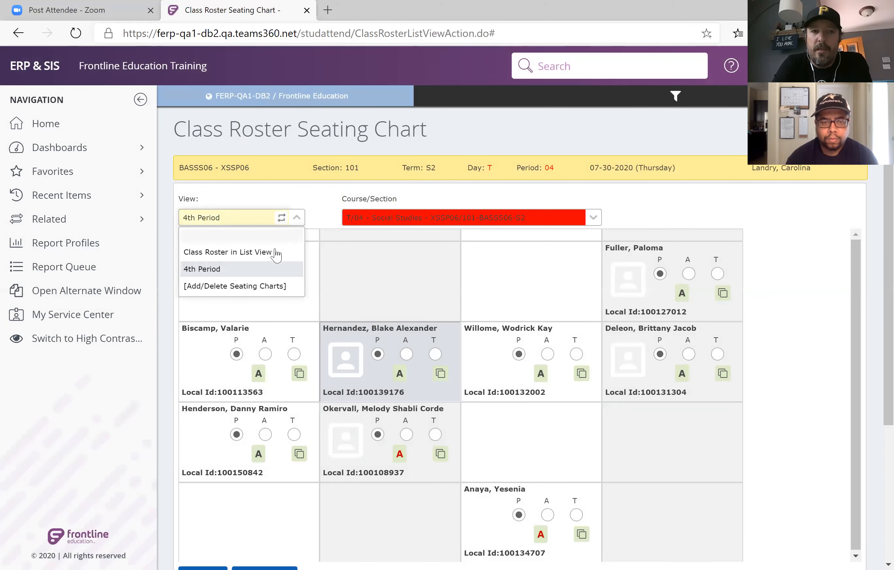
left_click(279, 255)
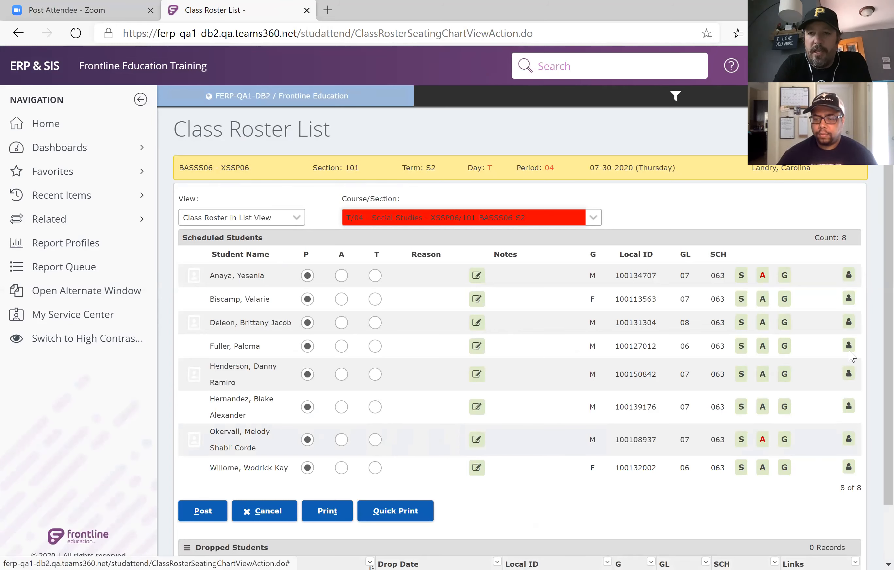
left_click(848, 323)
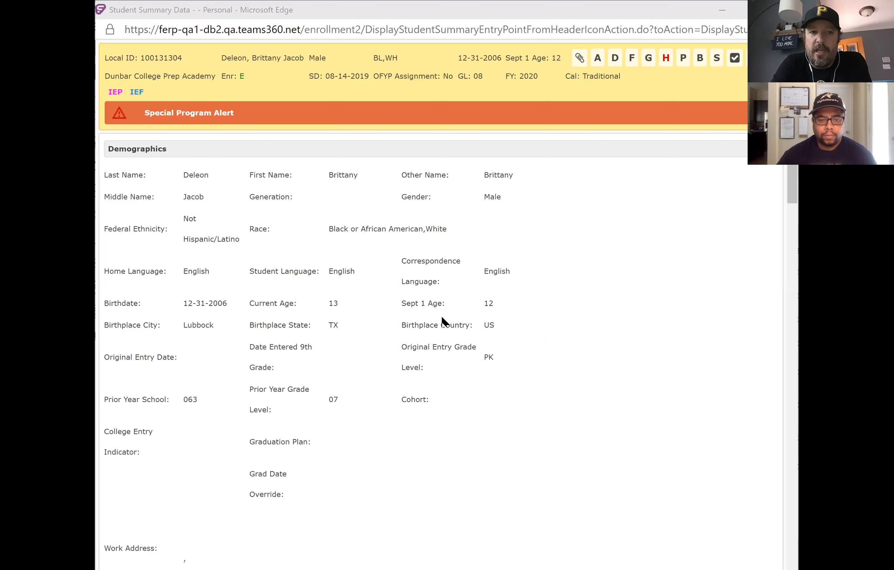
scroll(442, 318, "down", 10)
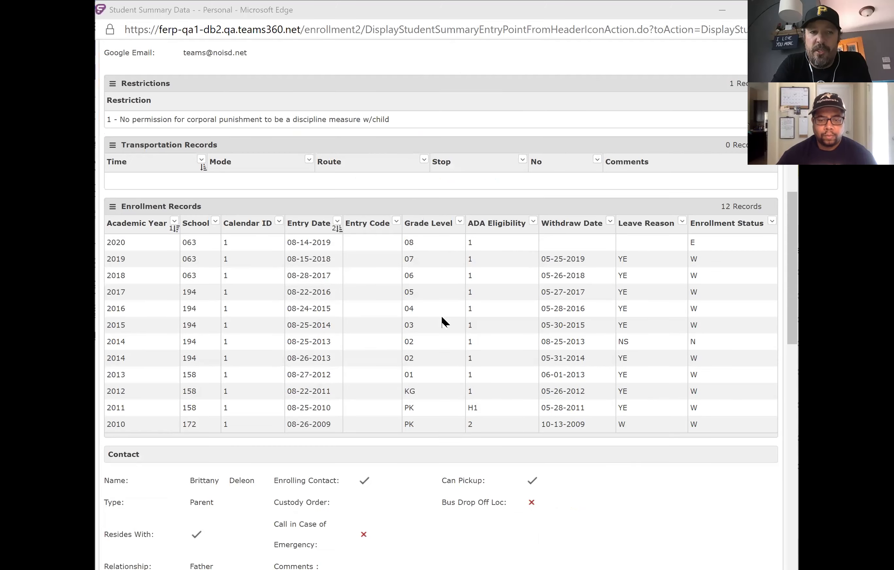
scroll(442, 323, "down", 10)
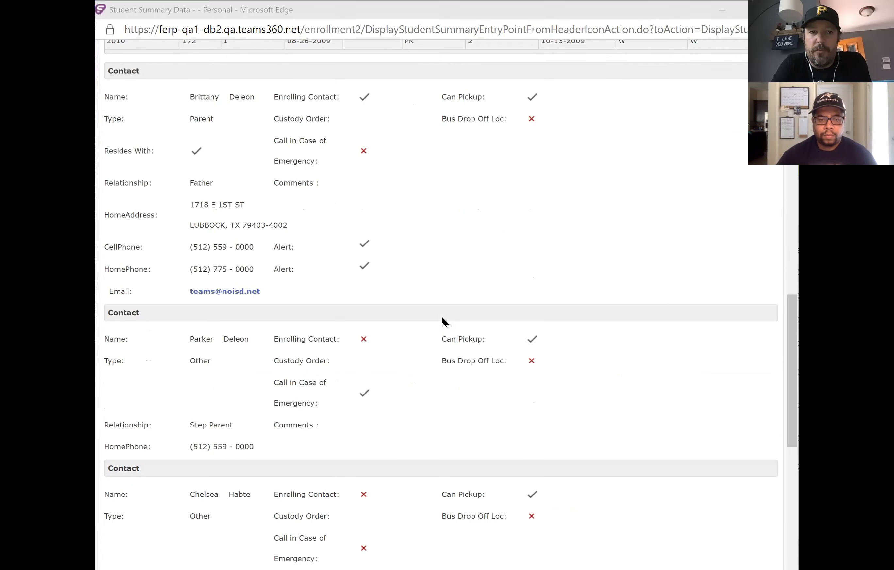
scroll(445, 322, "down", 5)
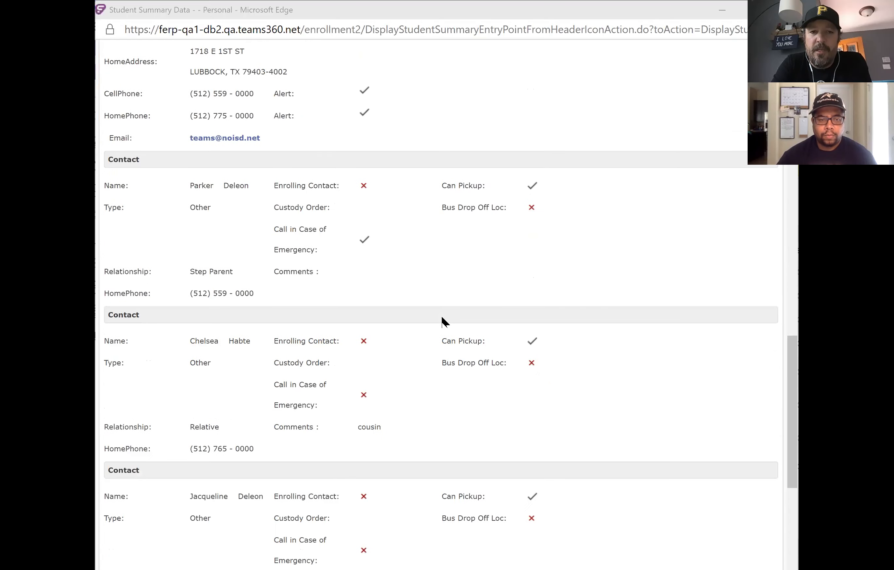
scroll(444, 322, "down", 6)
scroll(444, 322, "up", 7)
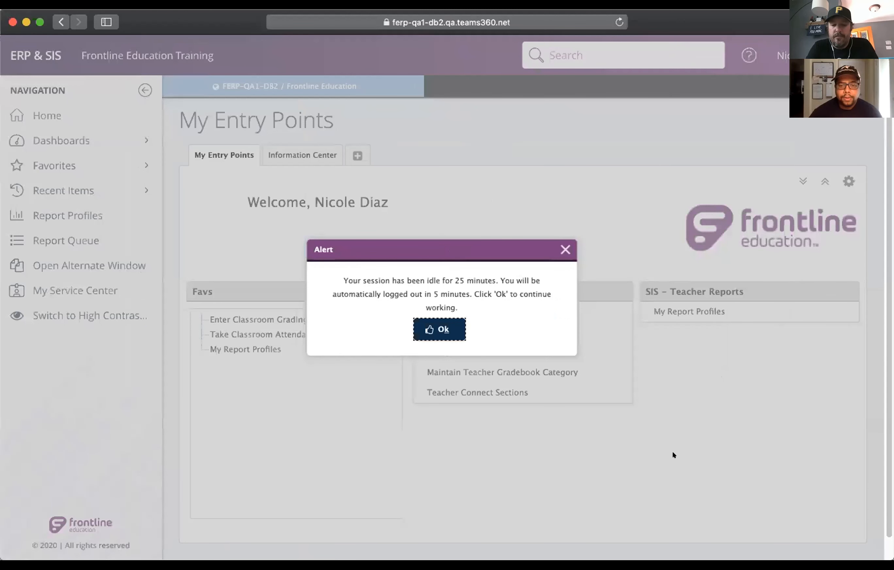
Dismiss the idle-session alert and open teacher gradebook category maintenance for course/section LRDR06/6B1 - READ 6 - S1, S2 - T/01 - 1st/2nd.
left_click(451, 328)
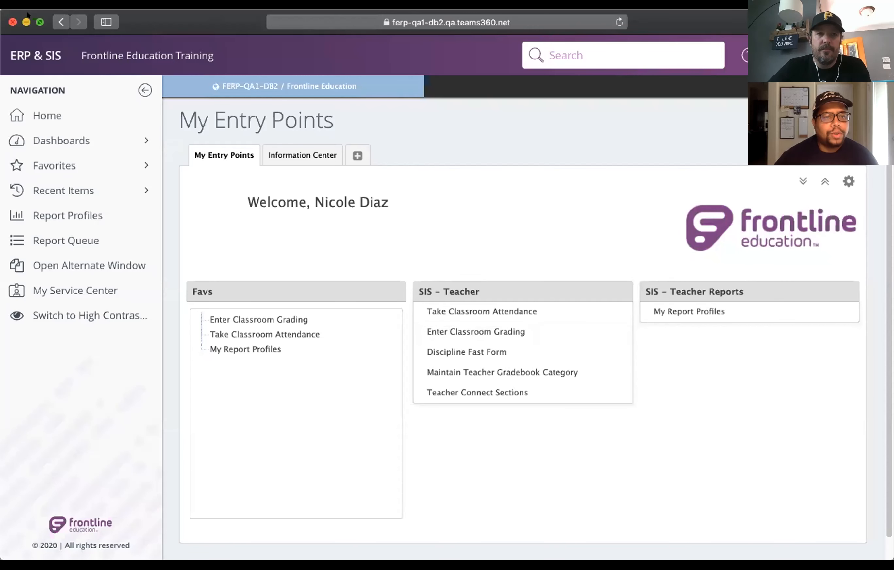
left_click(38, 22)
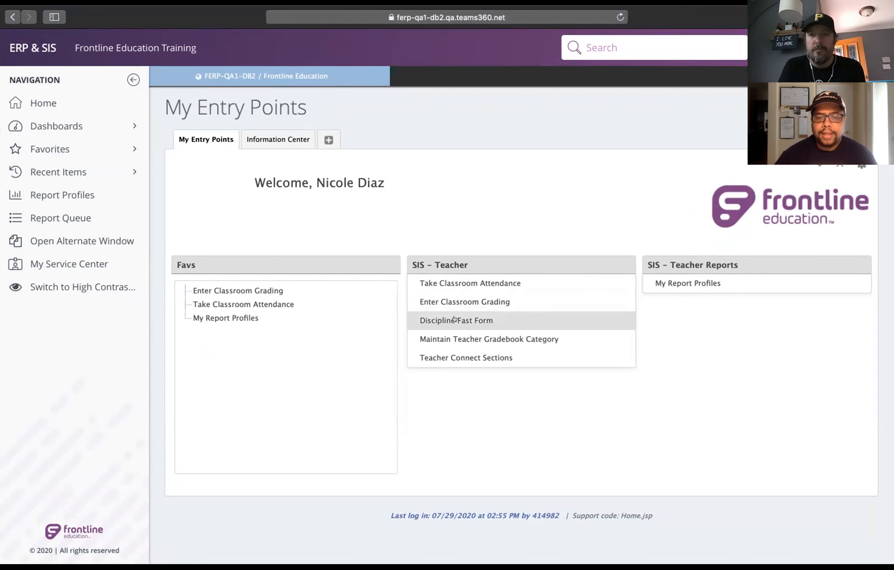
left_click(462, 339)
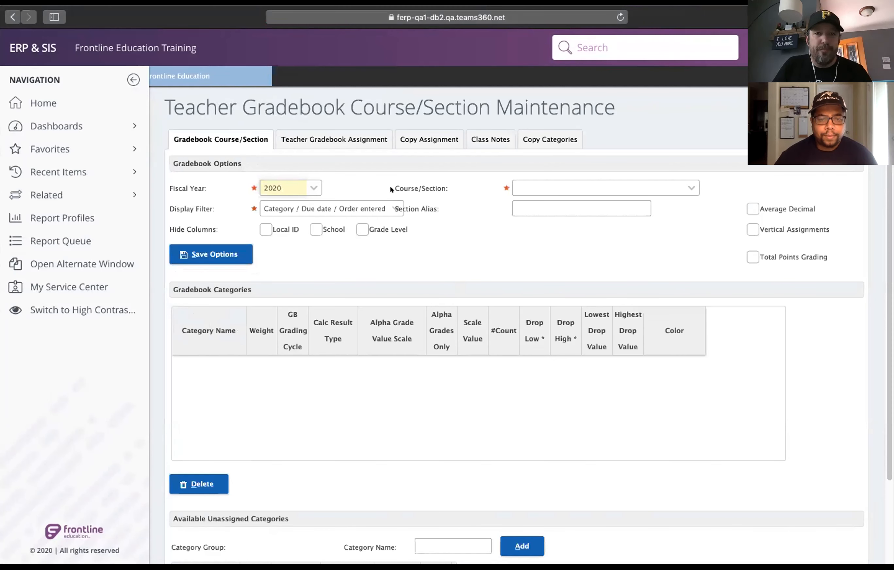
left_click(683, 185)
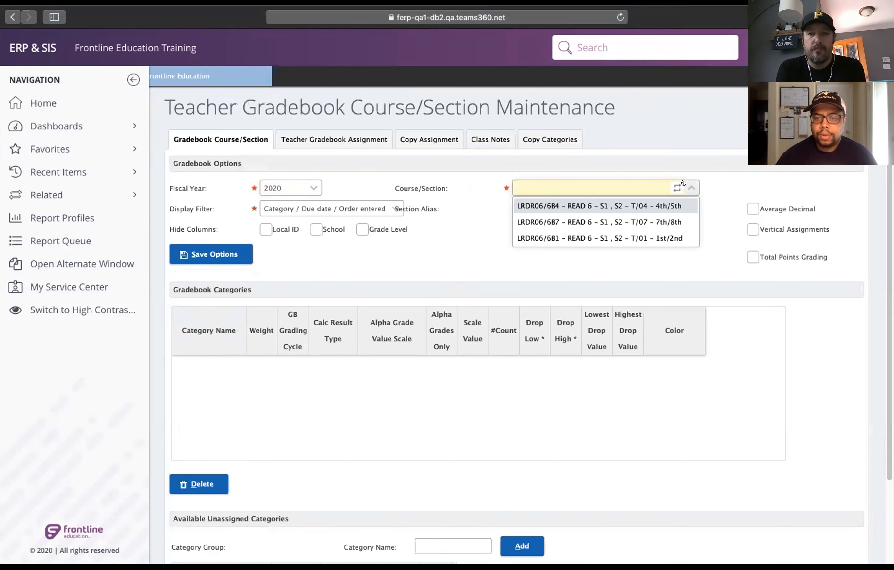
left_click(587, 237)
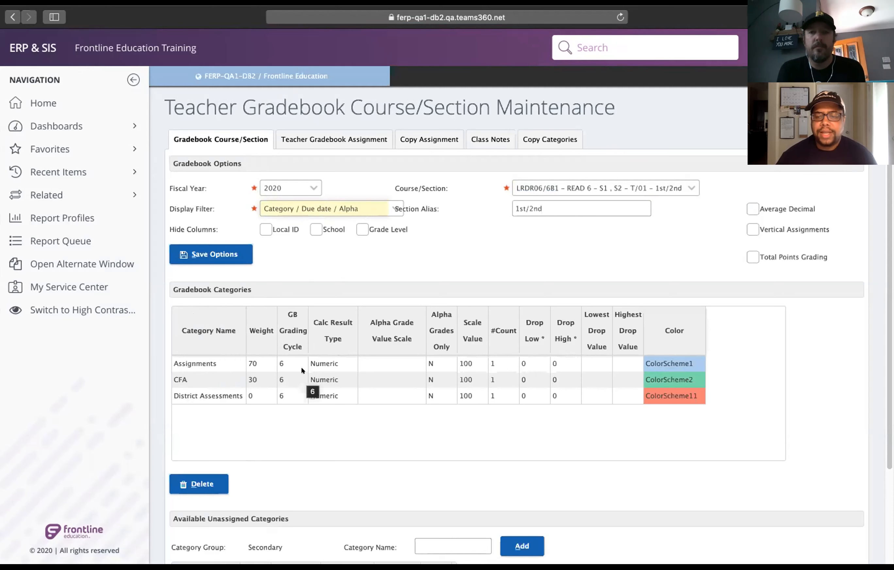
Examine the section's gradebook categories and the available unassigned categories.
scroll(889, 348, "down", 3)
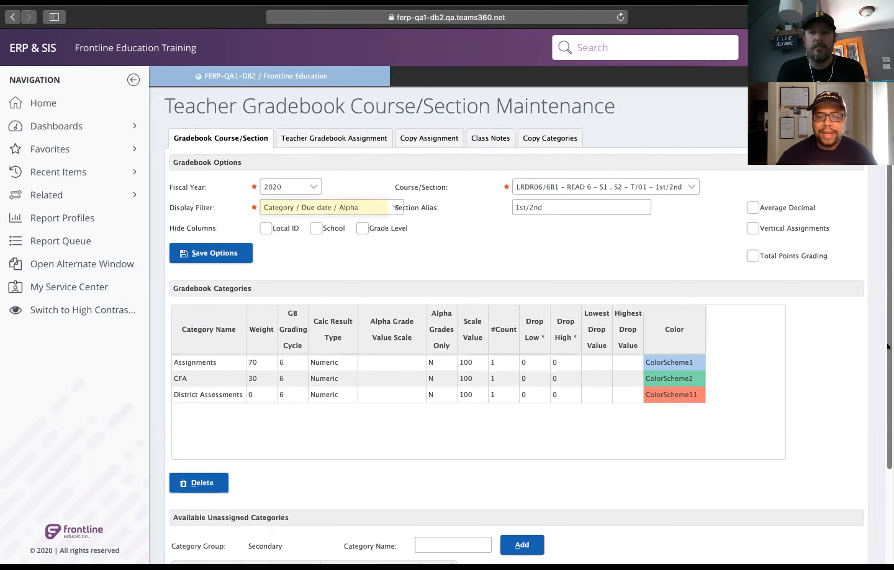
scroll(880, 387, "down", 4)
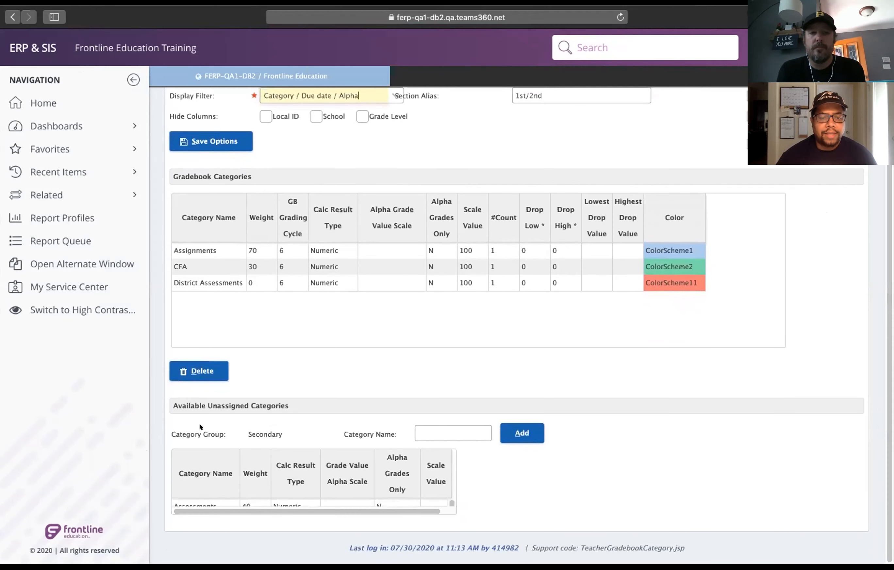
left_click(533, 437)
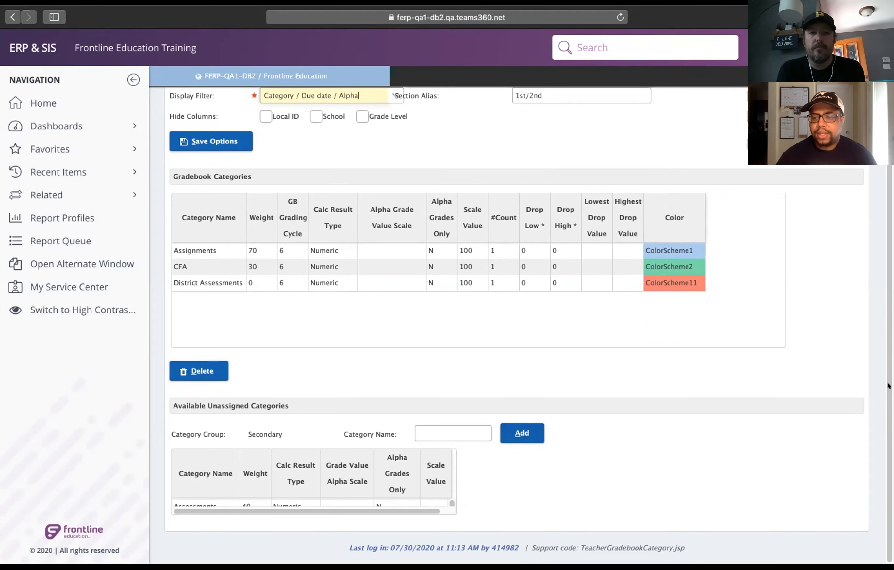
left_click_drag(886, 349, 889, 258)
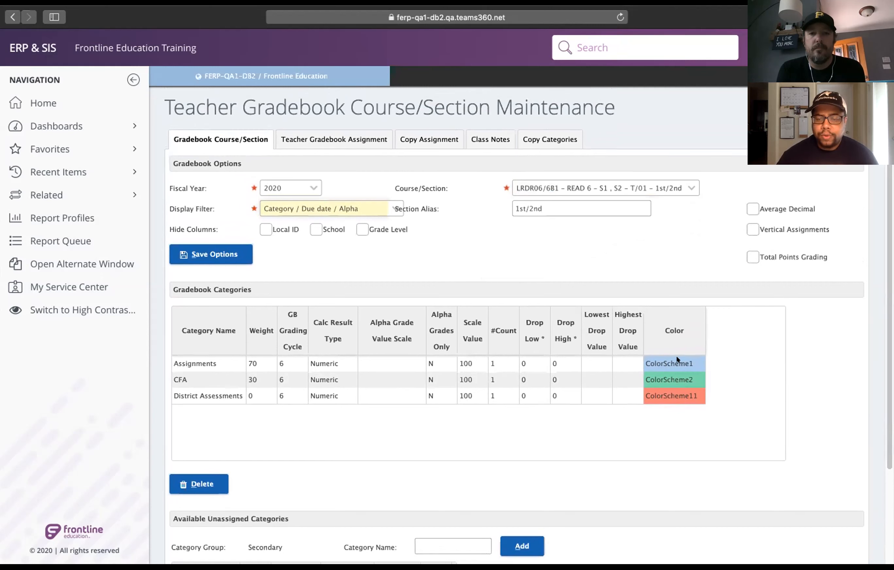
Examine the color scheme choices for the Assignments category, keeping ColorScheme1, and look over the available unassigned categories.
left_click(668, 363)
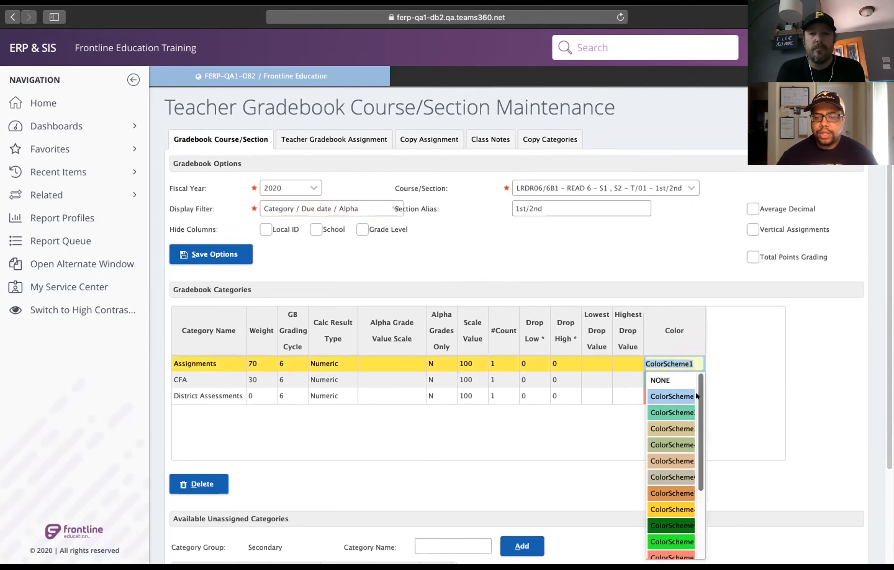
scroll(697, 395, "down", 5)
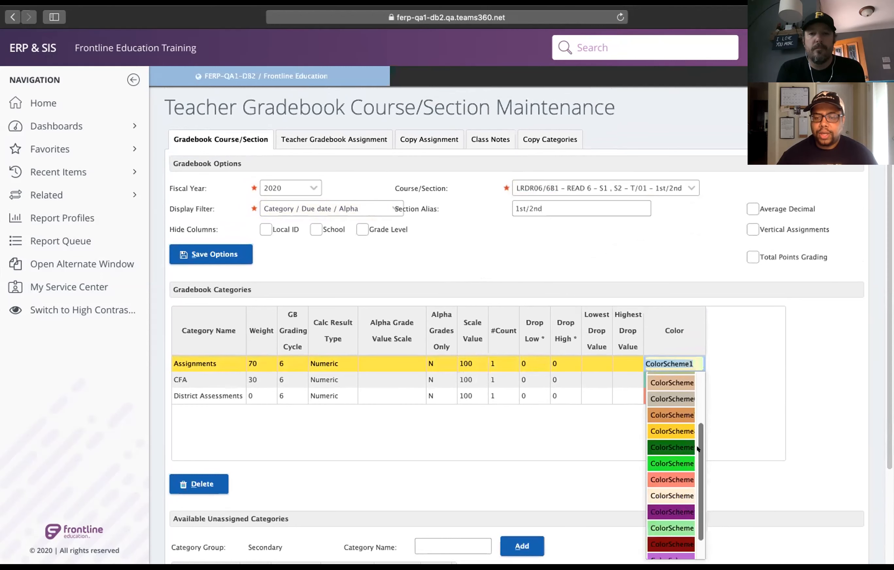
left_click_drag(698, 465, 698, 375)
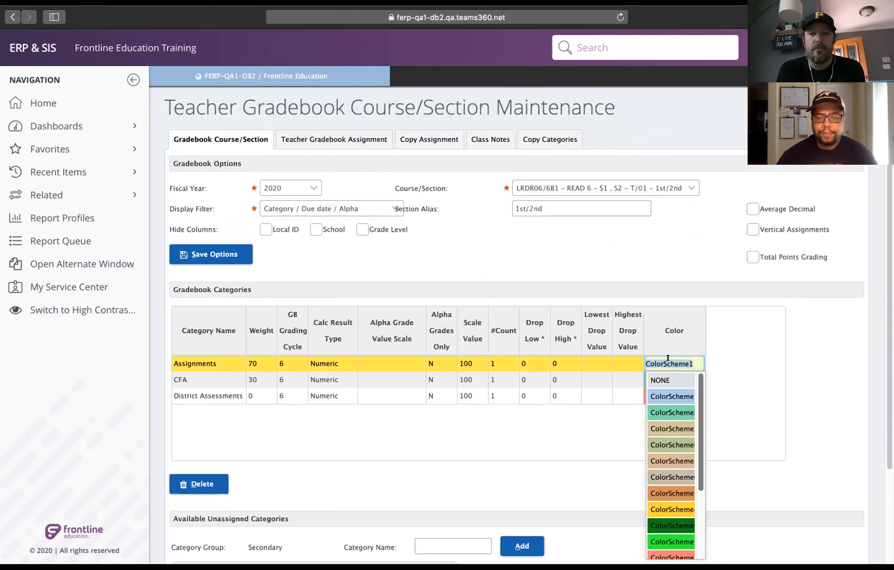
left_click(668, 358)
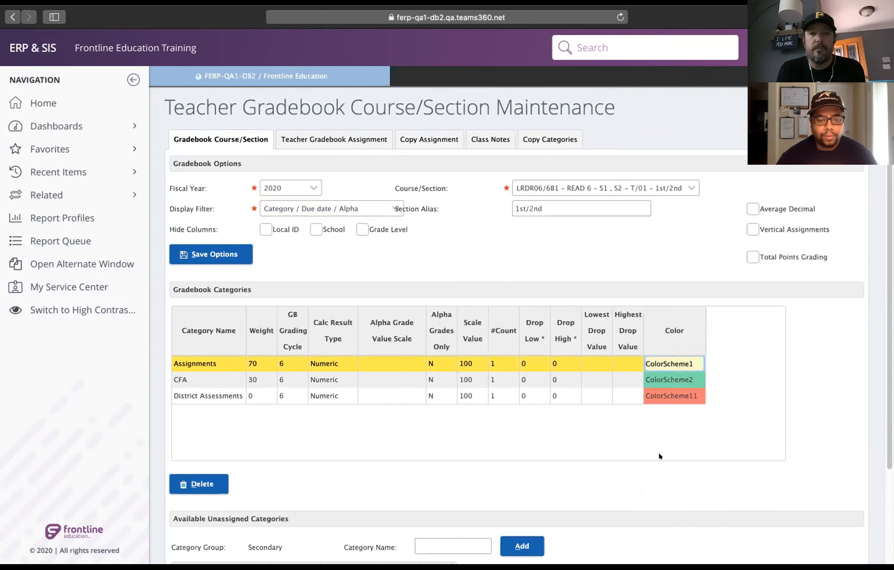
left_click_drag(887, 327, 887, 429)
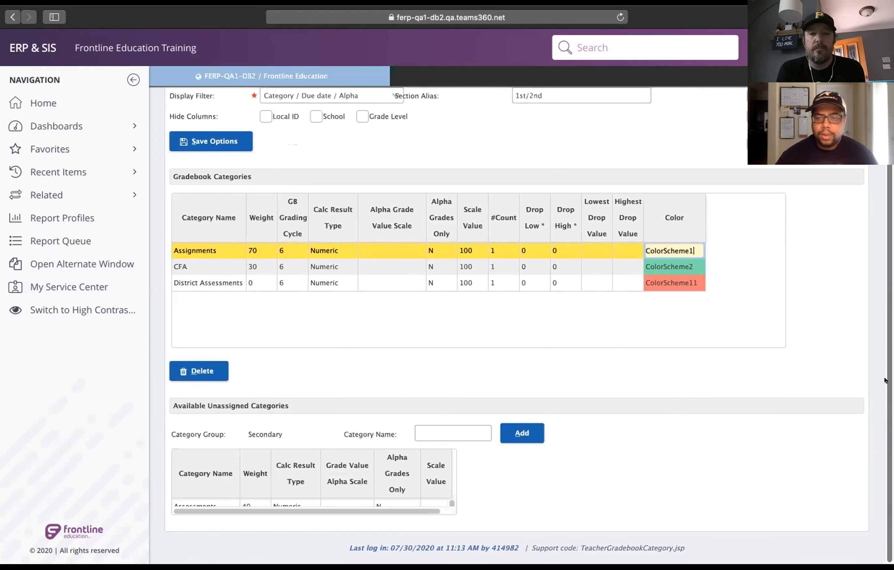
scroll(880, 325, "up", 3)
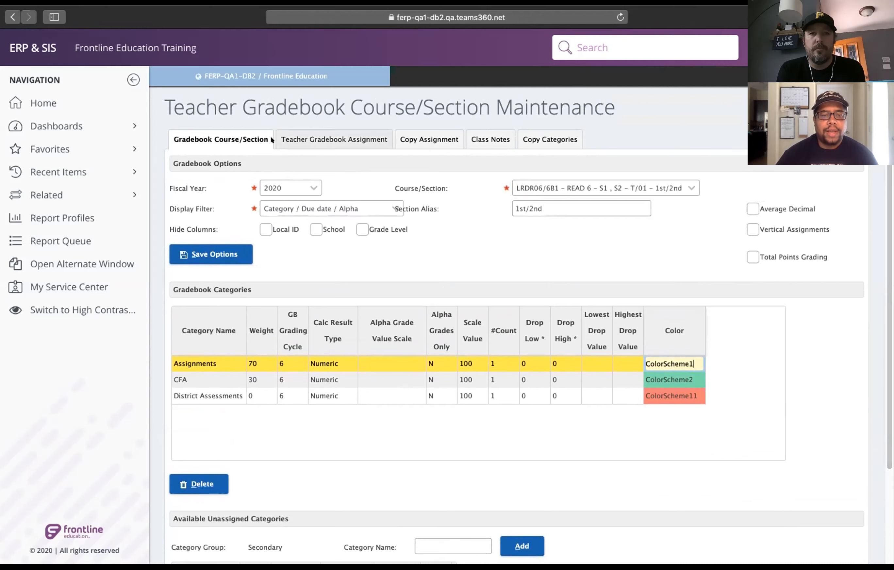
Open the section's teacher gradebook assignments and sort them by assignment name in descending order.
left_click(333, 133)
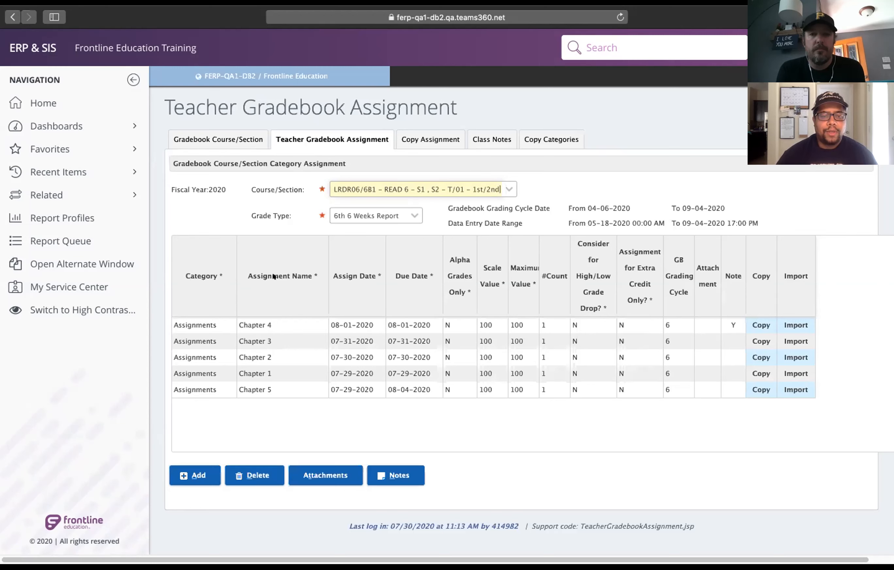
left_click(284, 277)
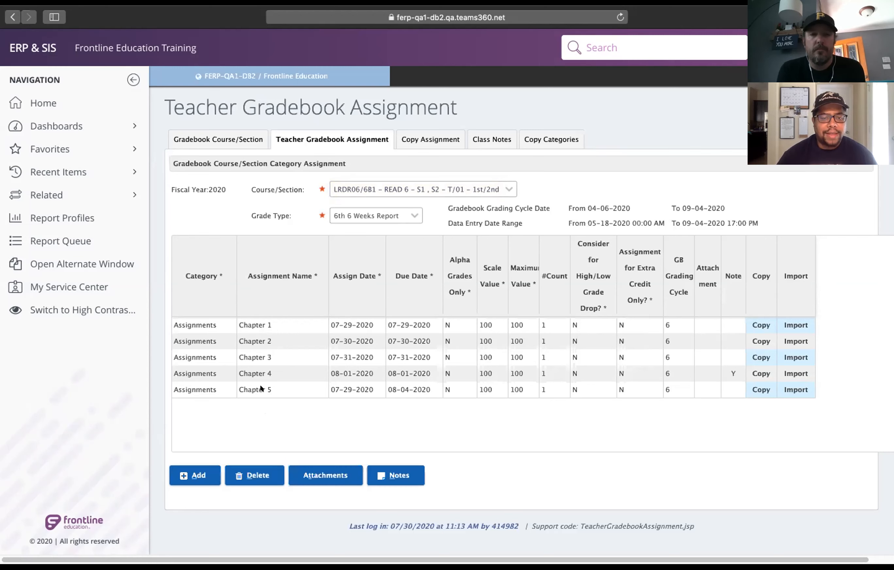
left_click(272, 276)
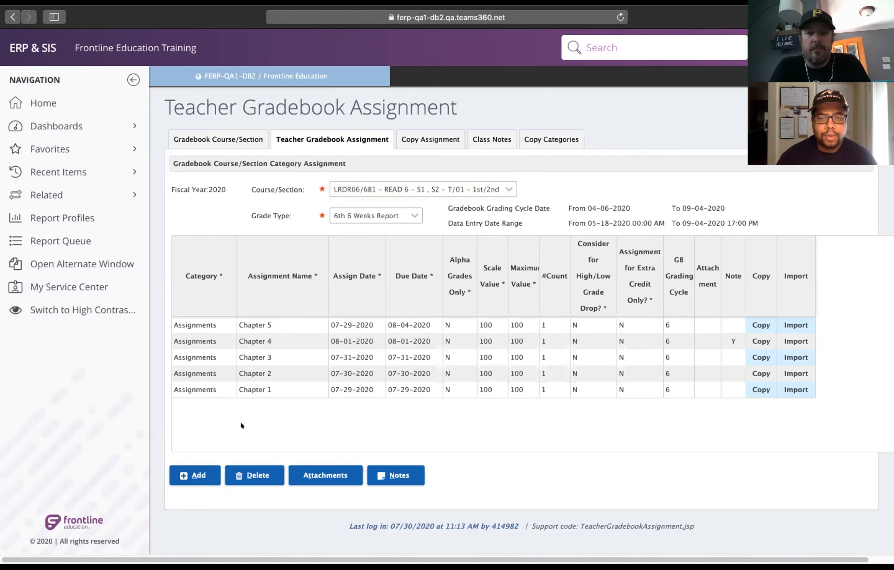
Add a gradebook assignment named Book Project in the CFA category.
left_click(185, 477)
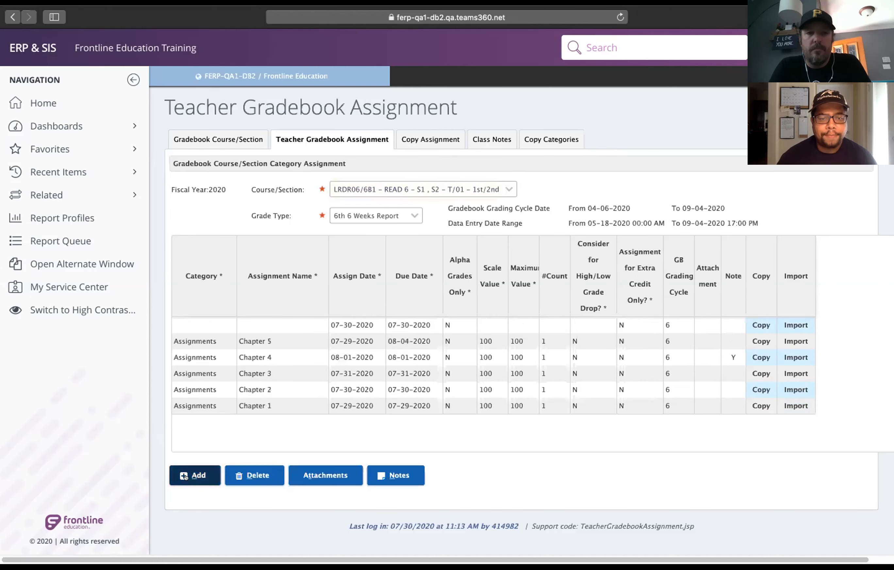
left_click(192, 321)
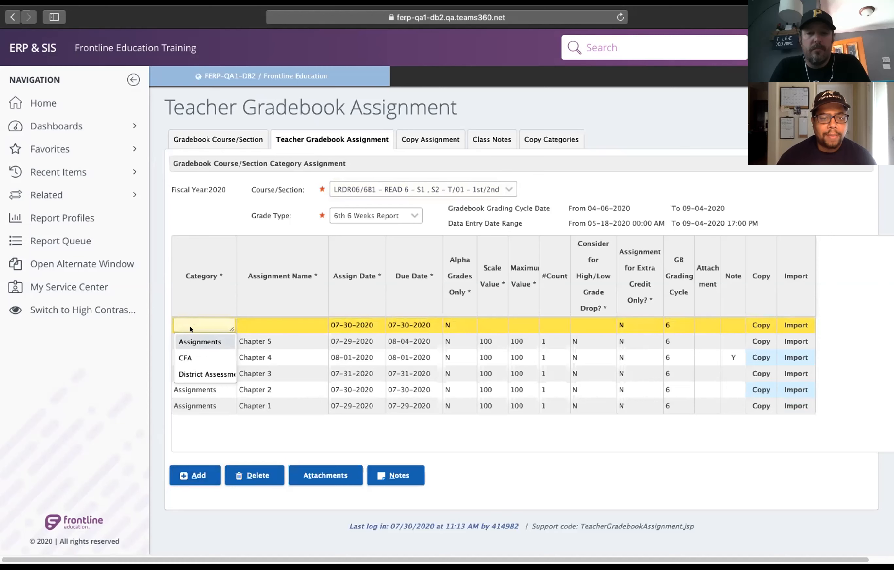
left_click(181, 358)
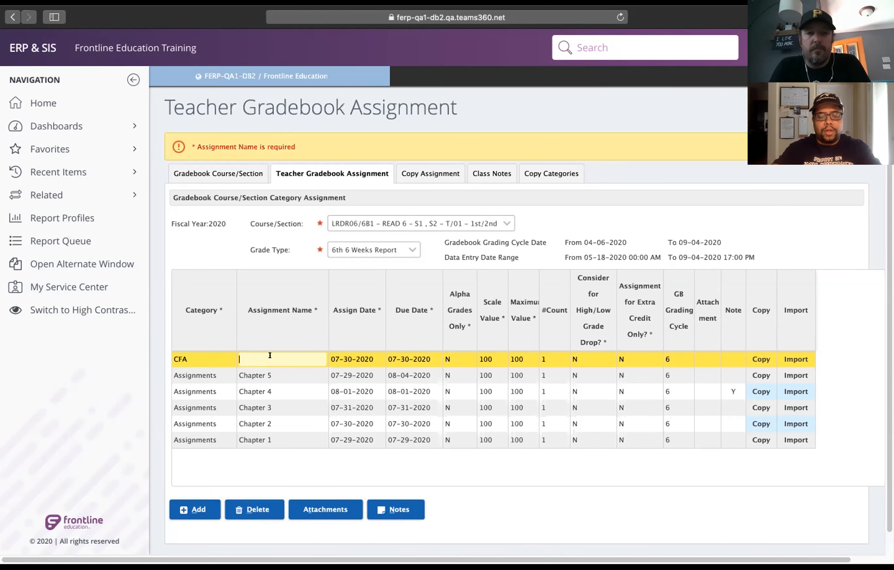
type("Book Project")
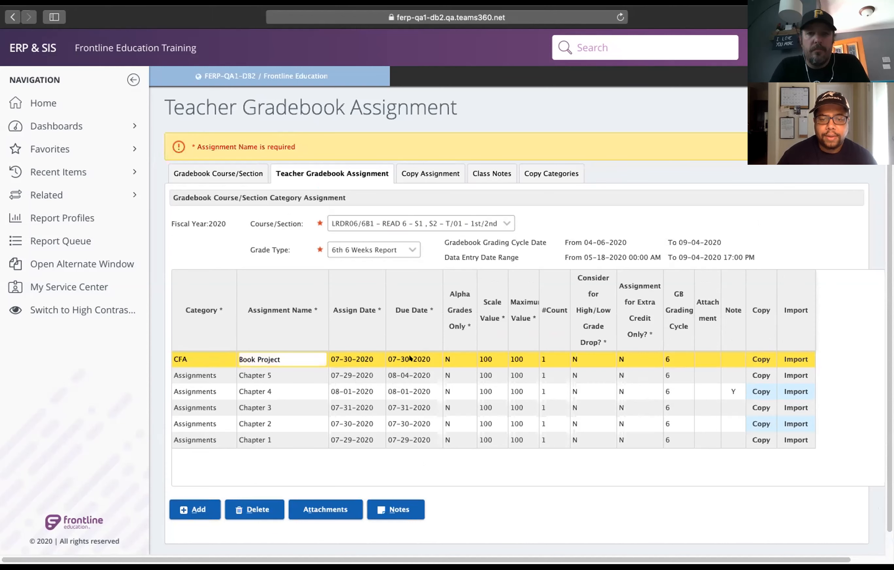
Set the Book Project assignment's due date to 08-07-2020.
left_click(402, 321)
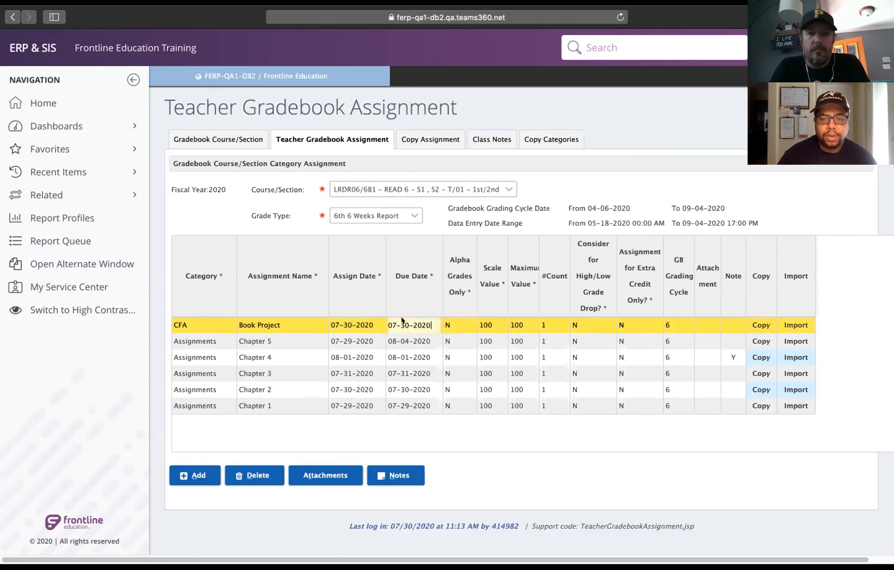
left_click(410, 320)
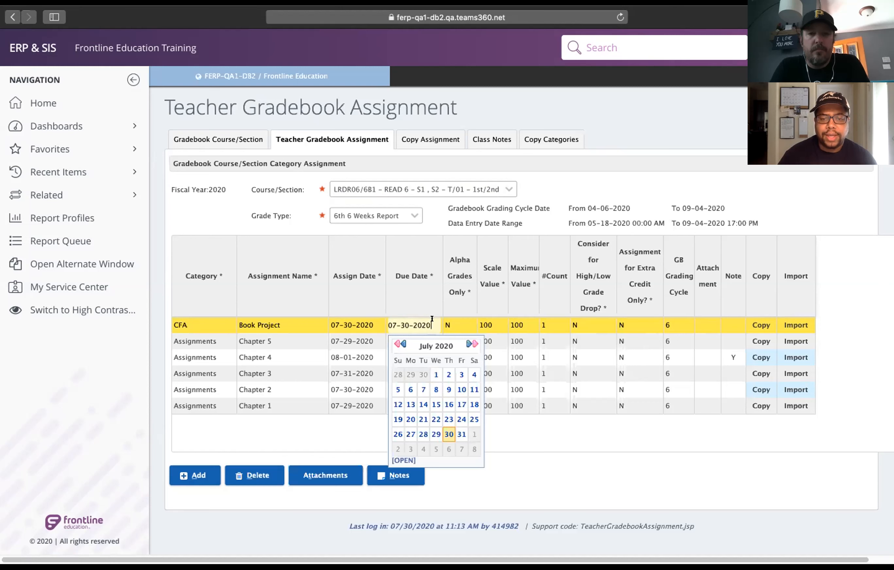
key("BackSpace")
key("BackSpace")
key("BackSpace")
key("BackSpace")
key("BackSpace")
key("BackSpace")
key("BackSpace")
key("BackSpace")
key("BackSpace")
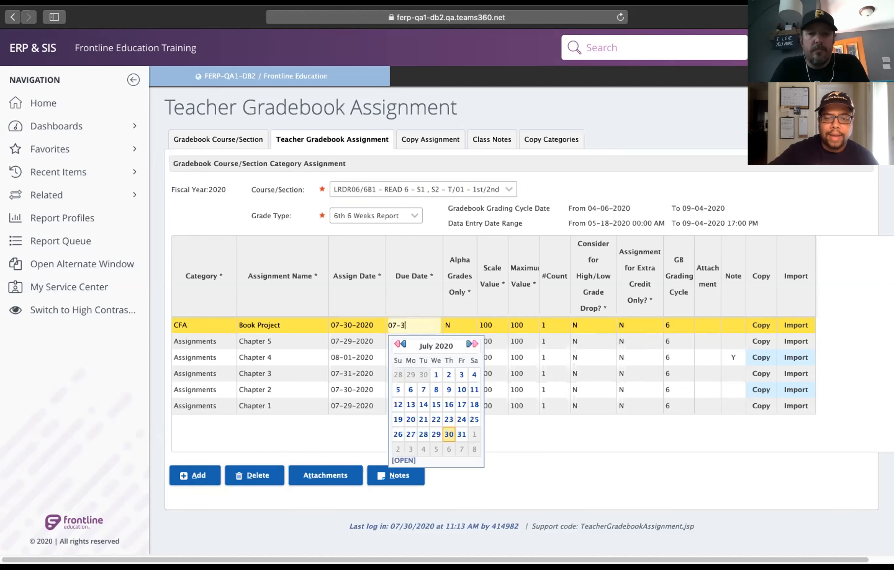
key("BackSpace")
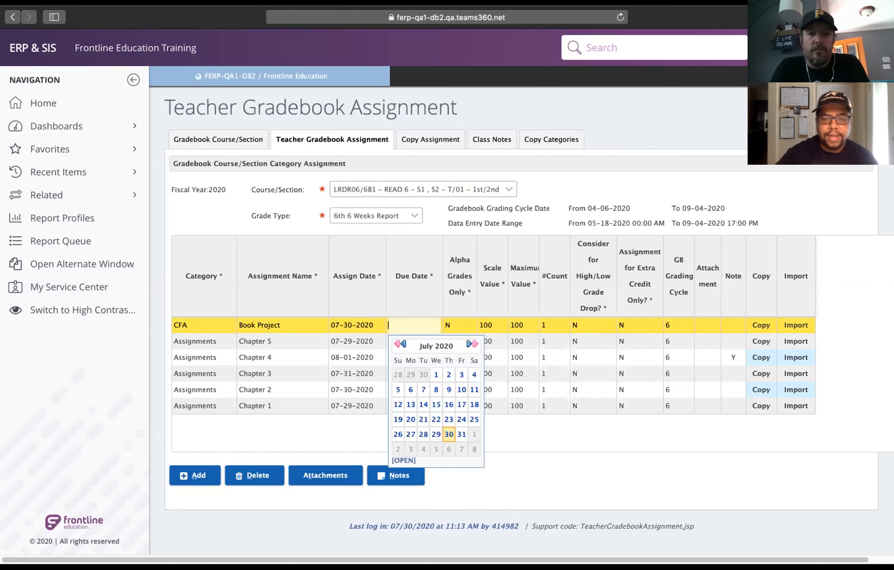
type("08")
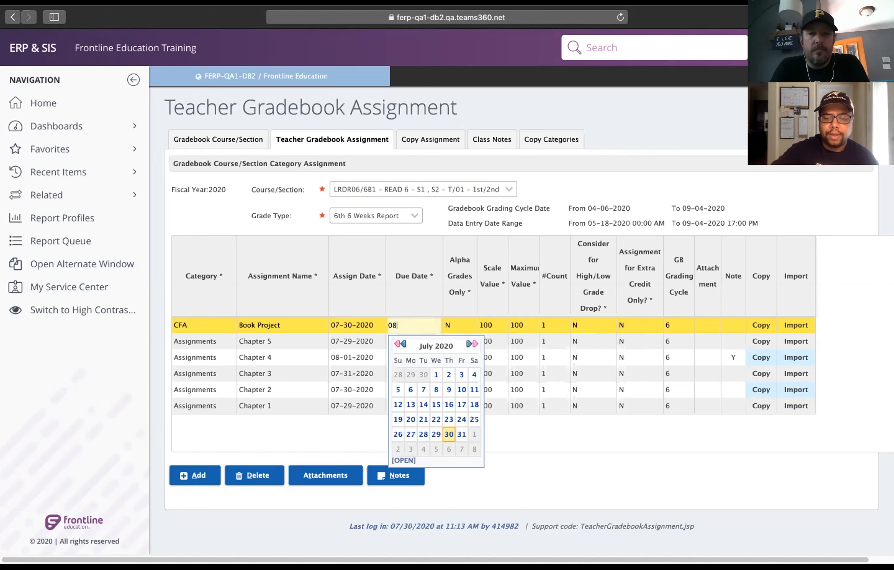
type("-07")
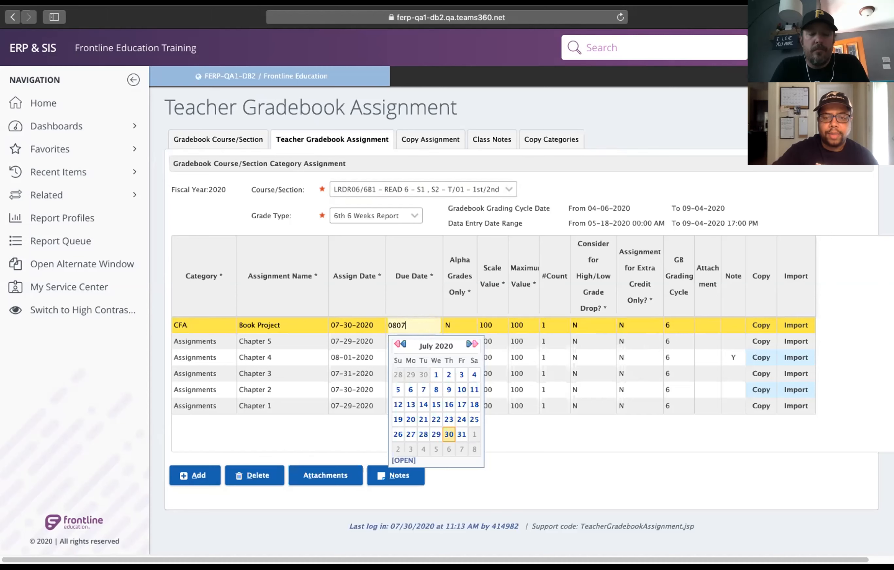
type("-20")
key("Tab")
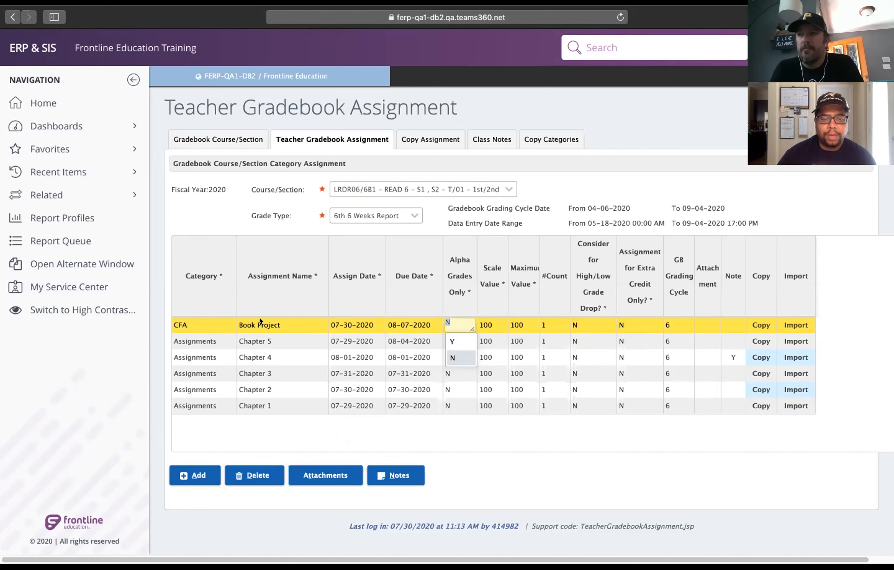
Attach the file resume-pll copy.pdf to Book Project with attachment type PDF and return to the assignments list.
left_click(317, 474)
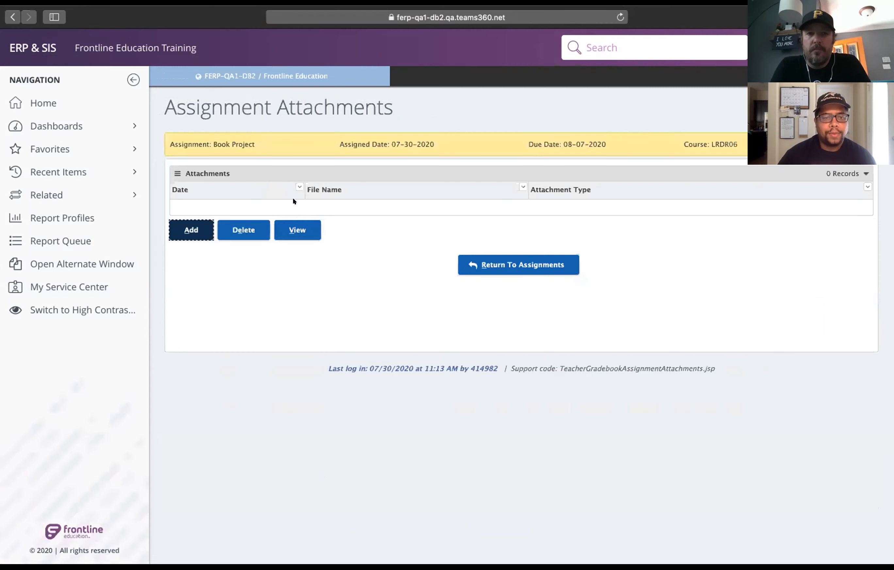
left_click(190, 230)
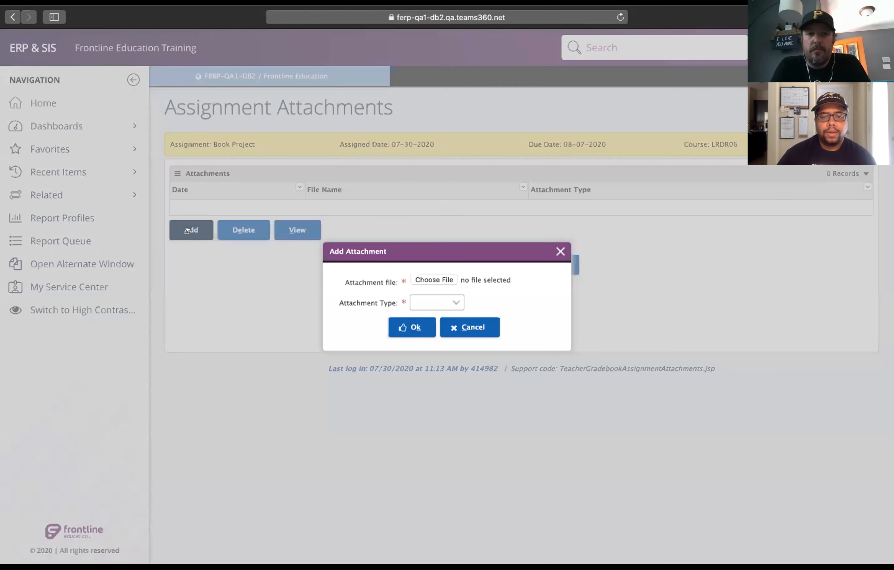
left_click(452, 300)
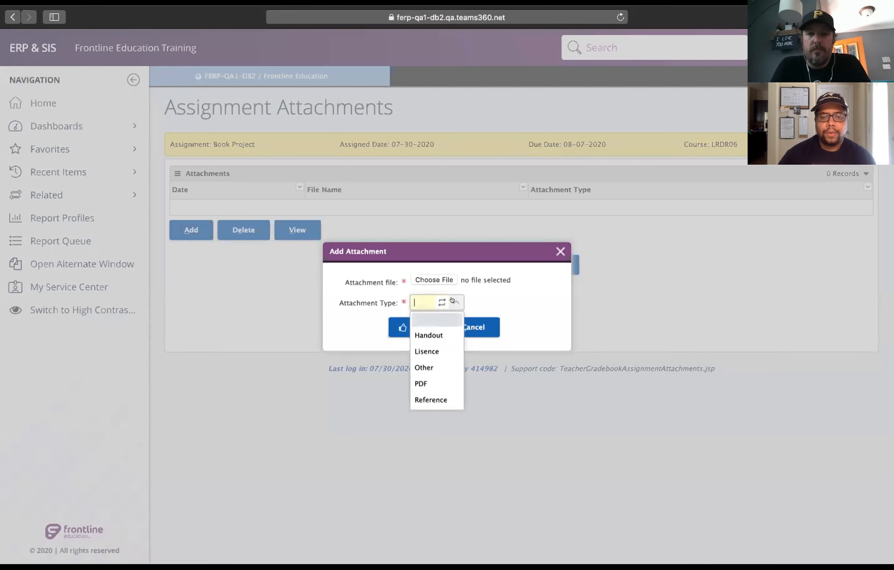
left_click(415, 380)
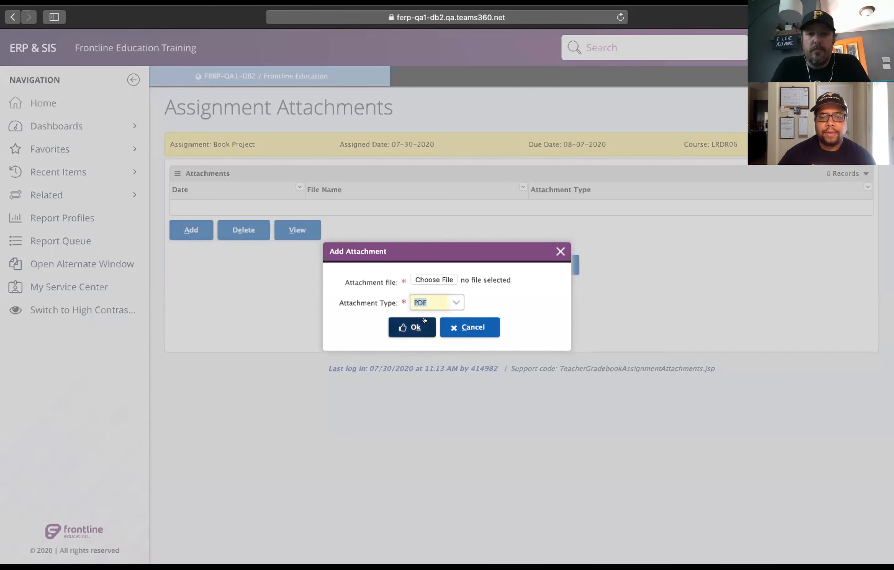
left_click(440, 278)
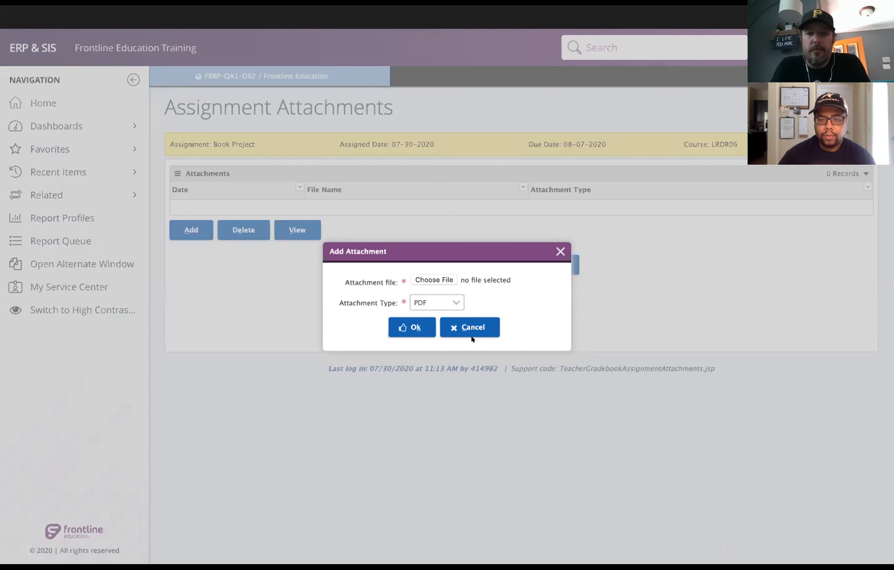
left_click(660, 290)
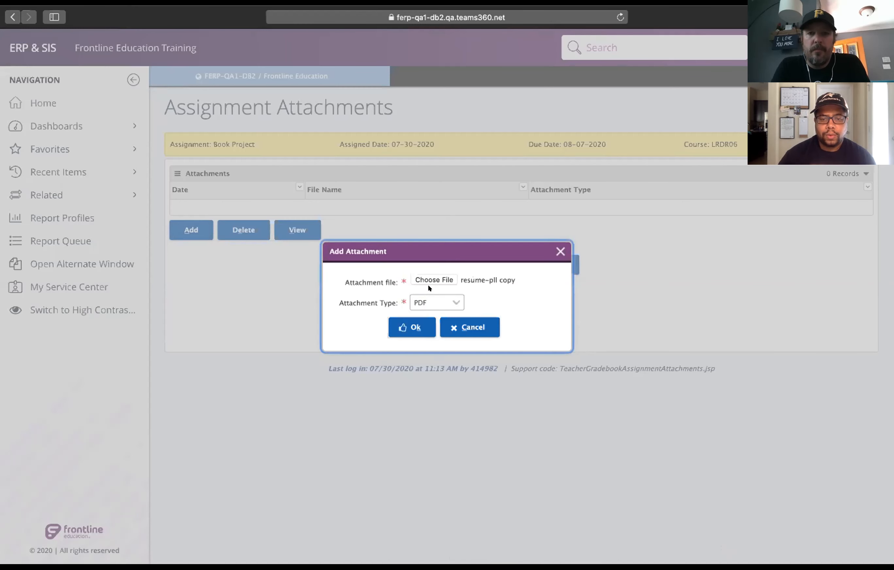
left_click(413, 328)
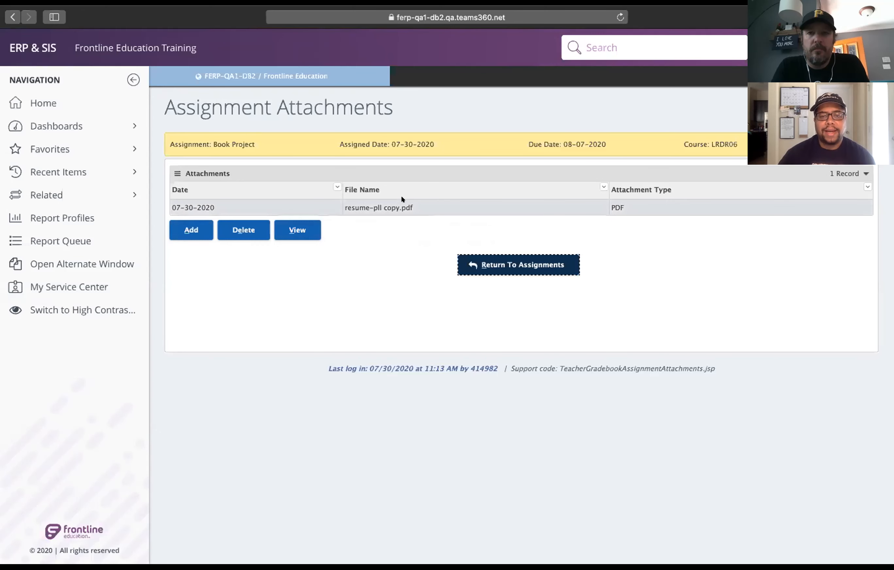
left_click(511, 259)
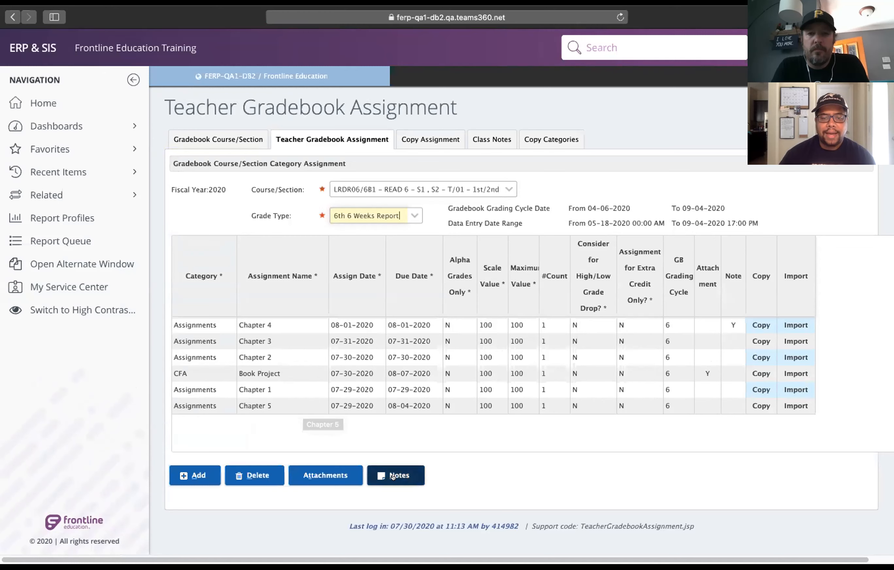
Add the assignment note "Do your absolute best." to Book Project and save it.
left_click(194, 370)
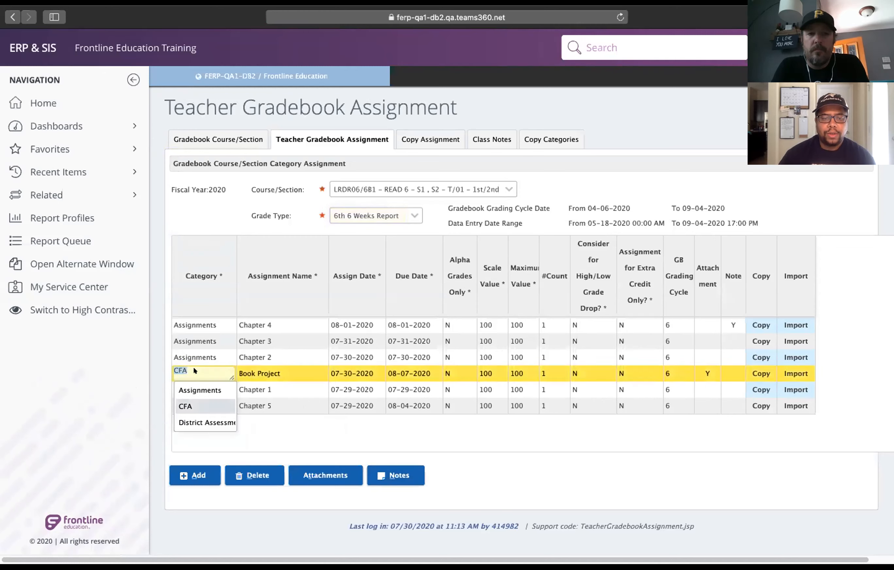
left_click(290, 371)
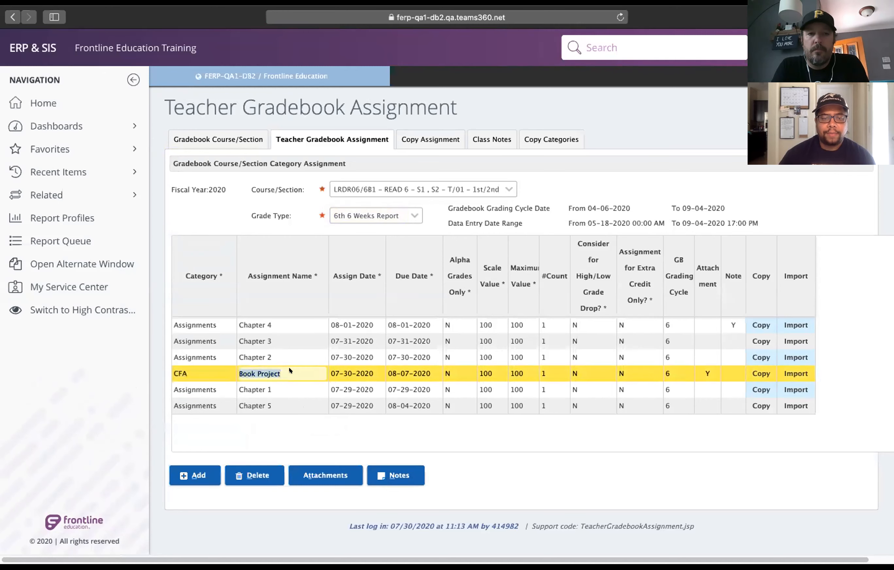
left_click(394, 471)
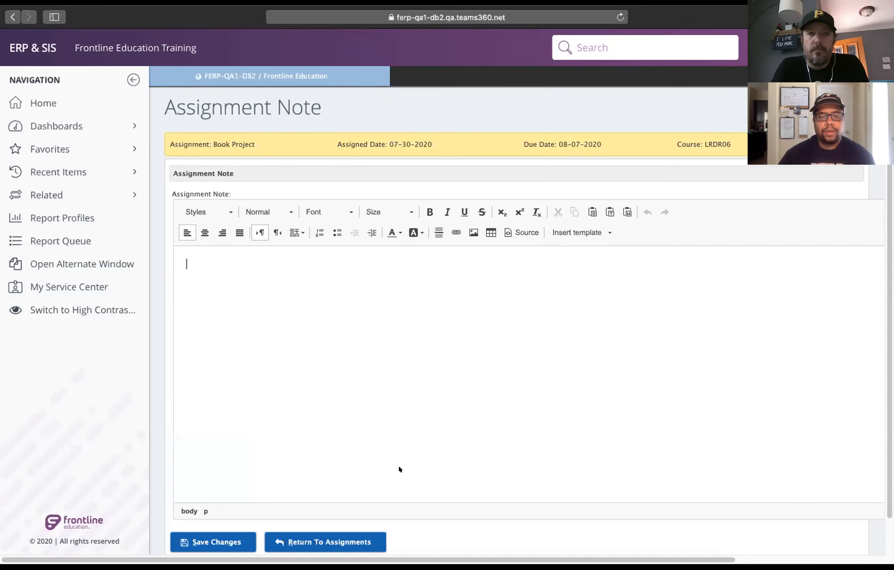
type("Do")
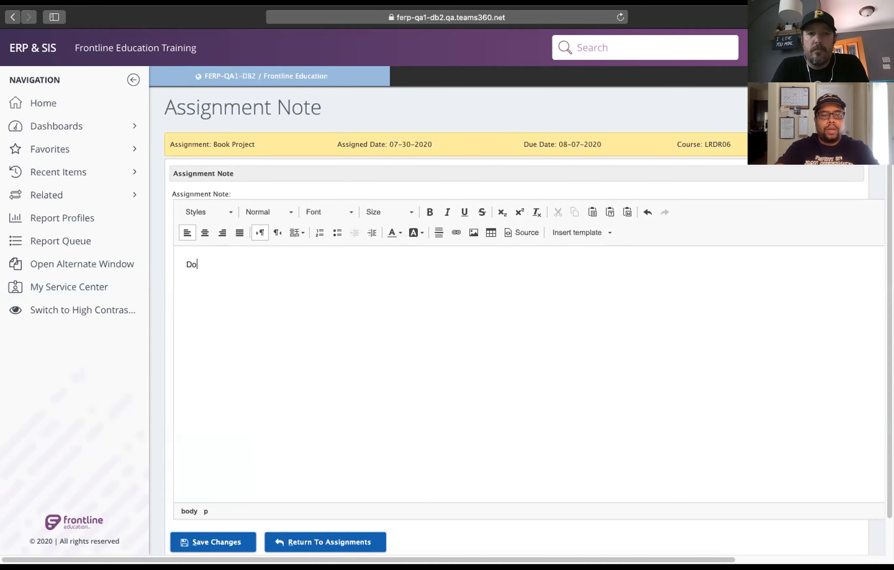
type(" your ")
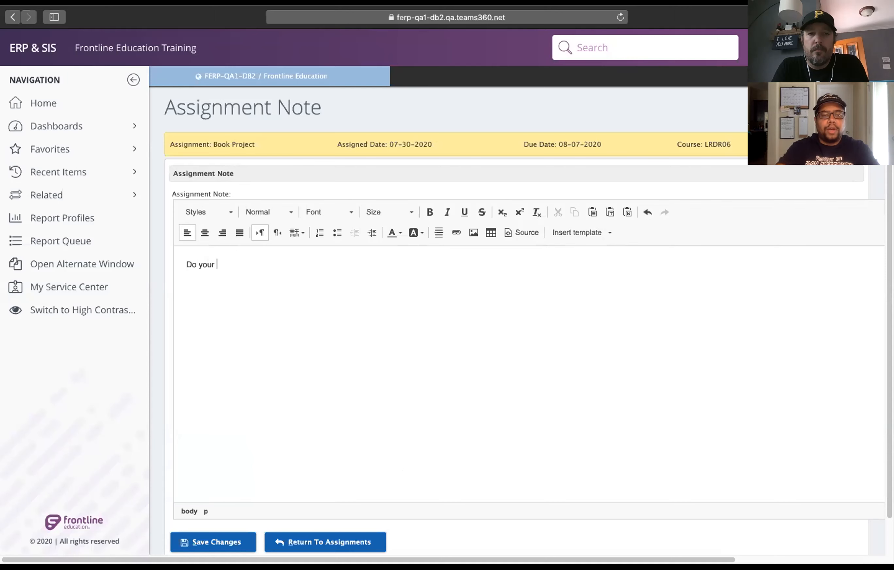
type("absolute best.")
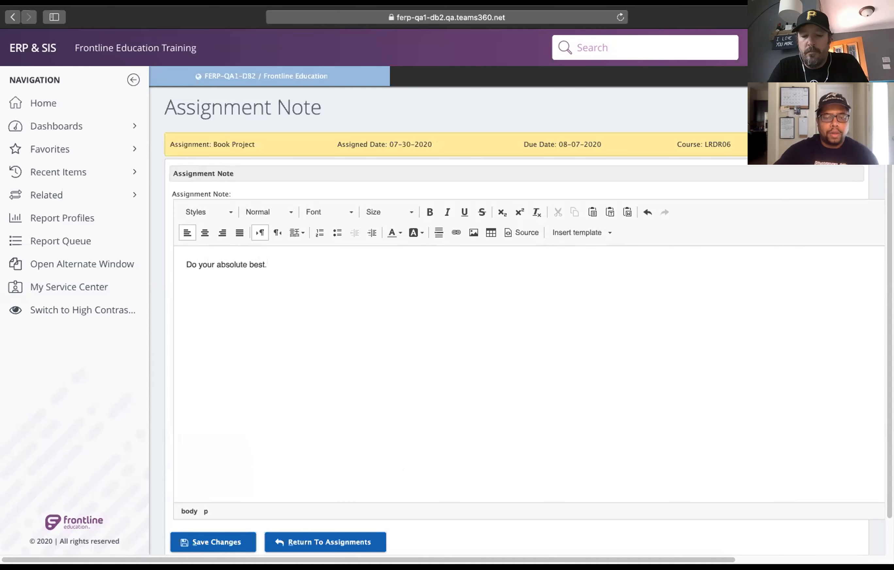
left_click(203, 543)
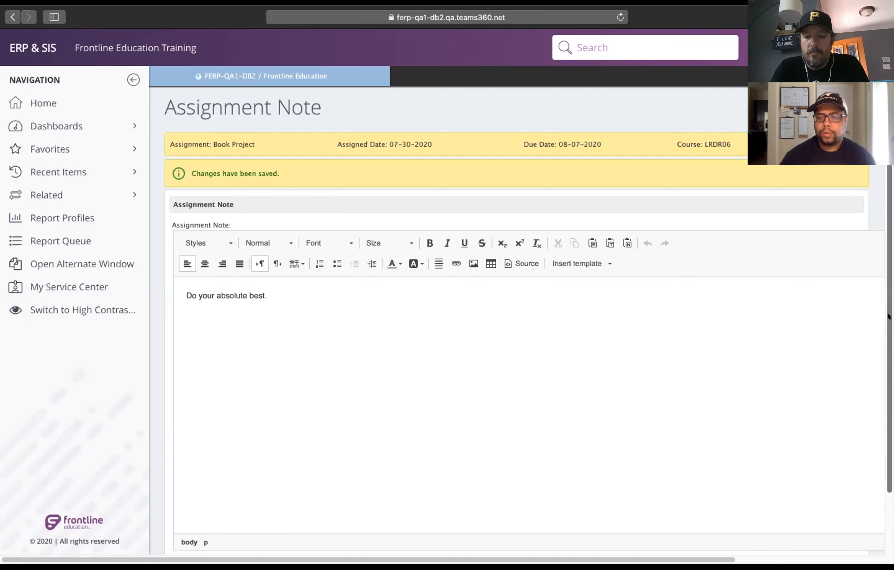
Leave the Book Project note and open the Copy Assignment page for course section LRDR06/6B1.
scroll(886, 325, "down", 3)
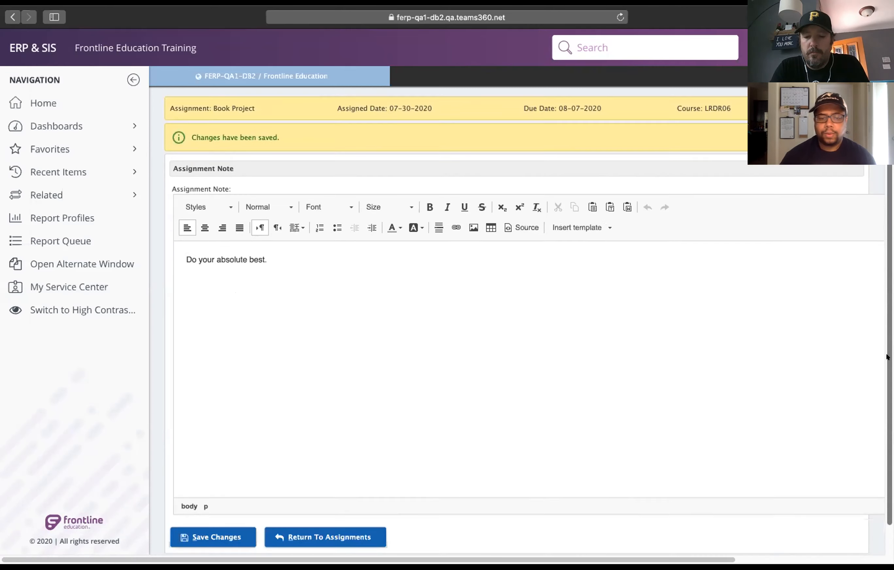
left_click(317, 516)
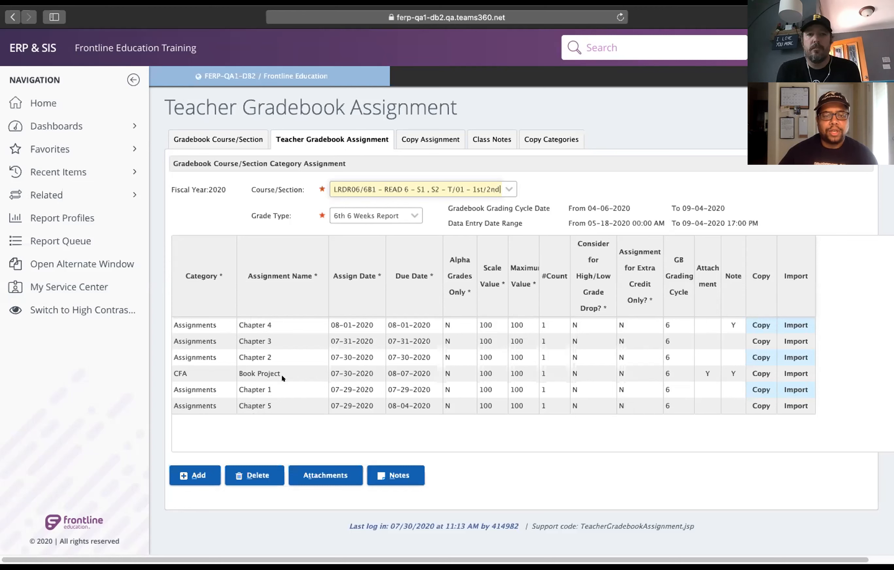
left_click(422, 140)
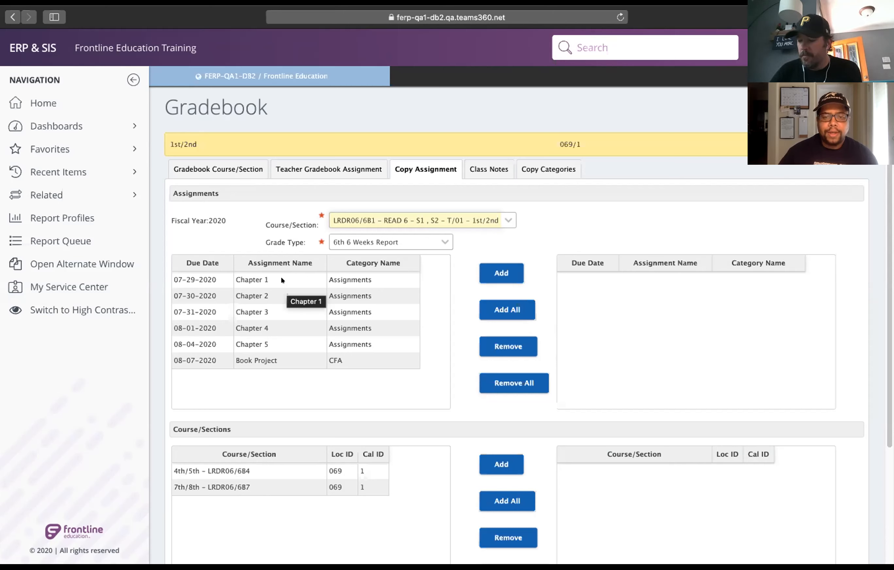
Try adding Chapter 1 and all assignments to the copy list, removing them again each time.
left_click(261, 280)
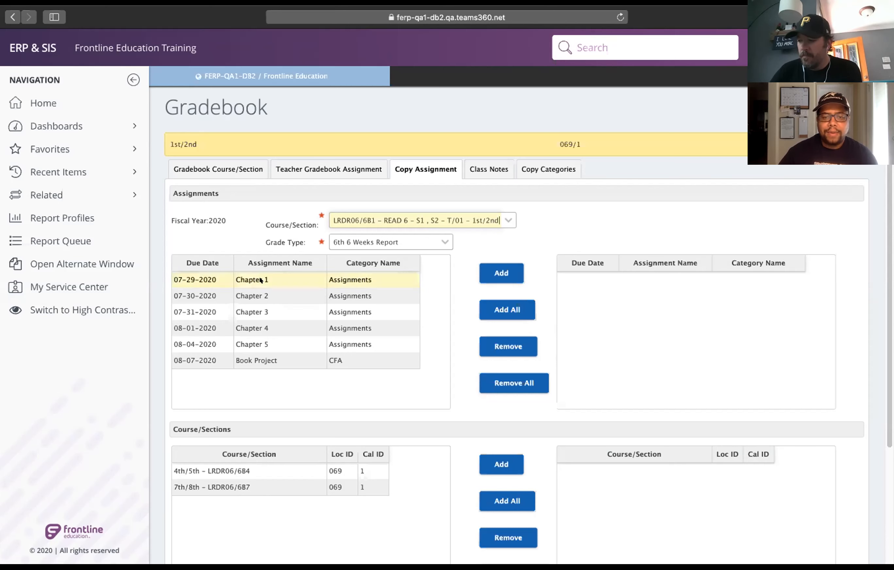
left_click(504, 269)
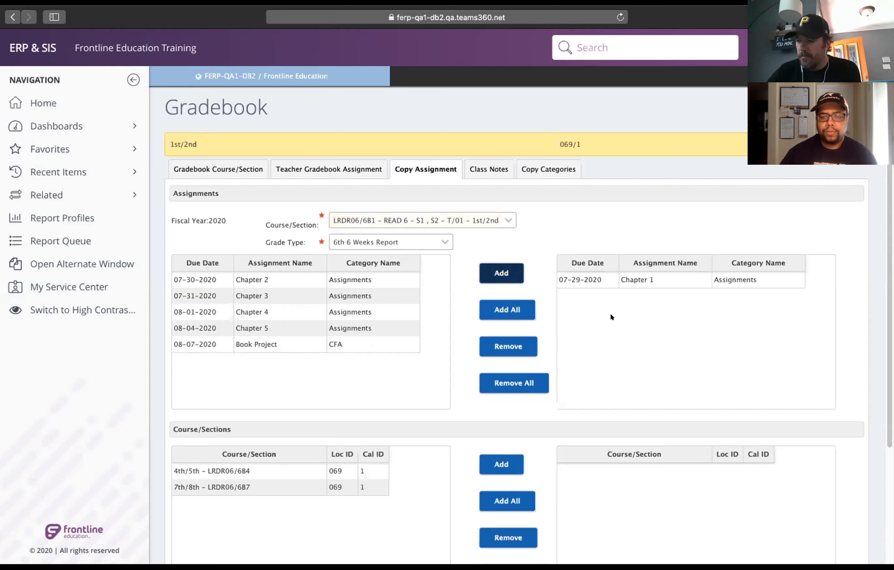
left_click(626, 279)
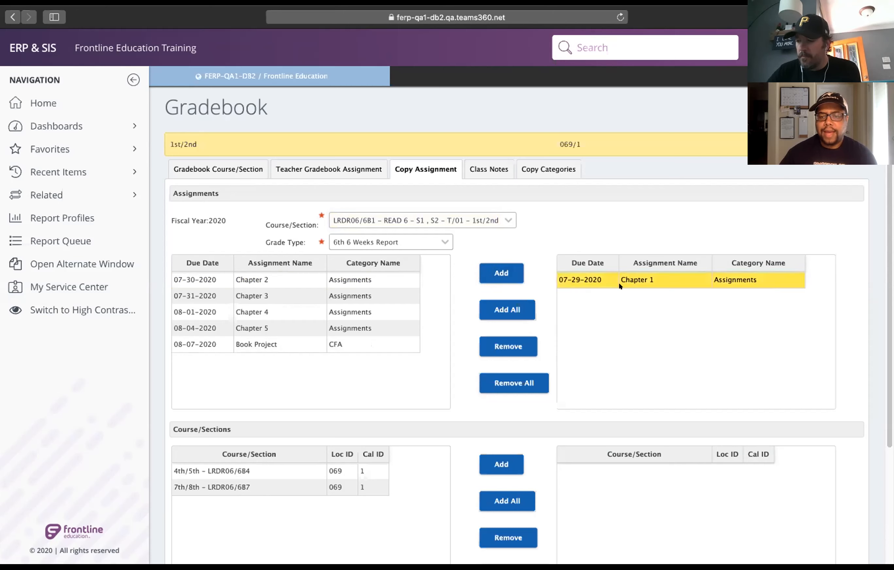
left_click(501, 343)
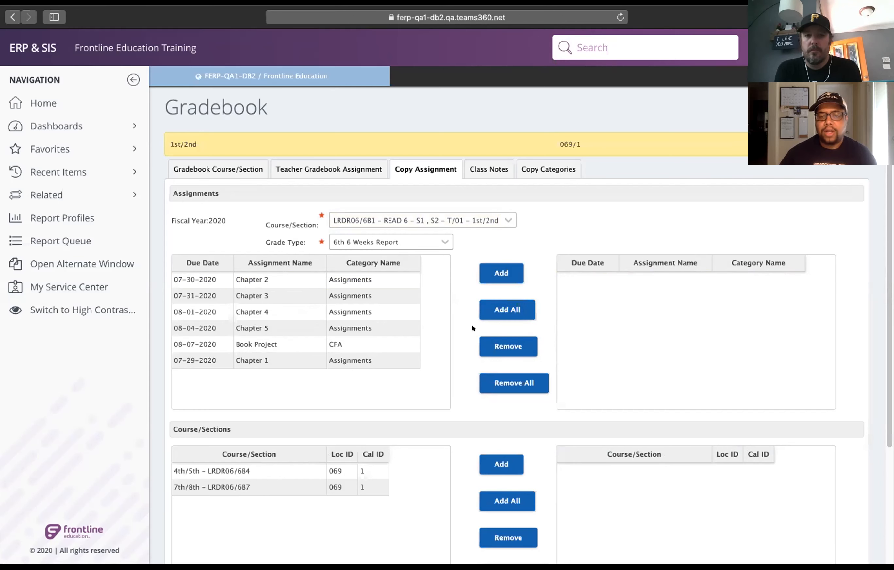
left_click(505, 302)
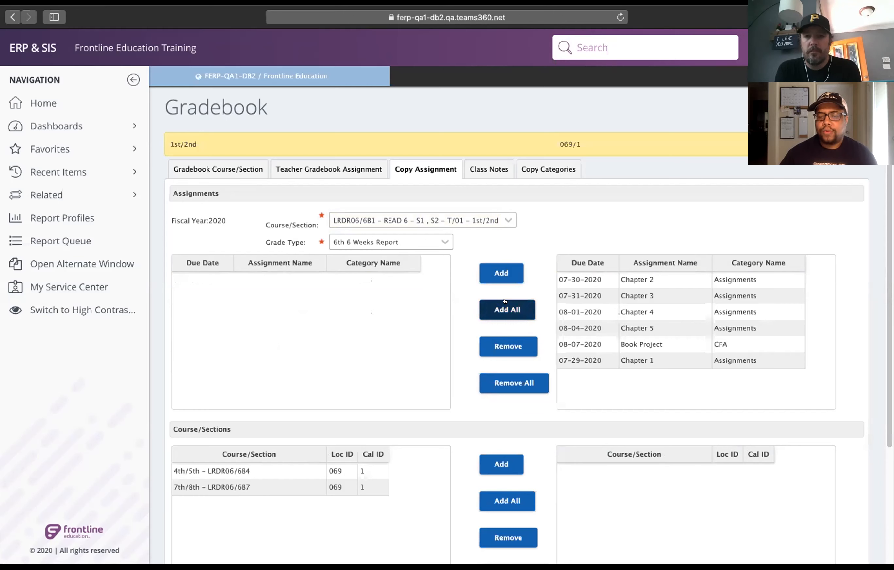
left_click(504, 378)
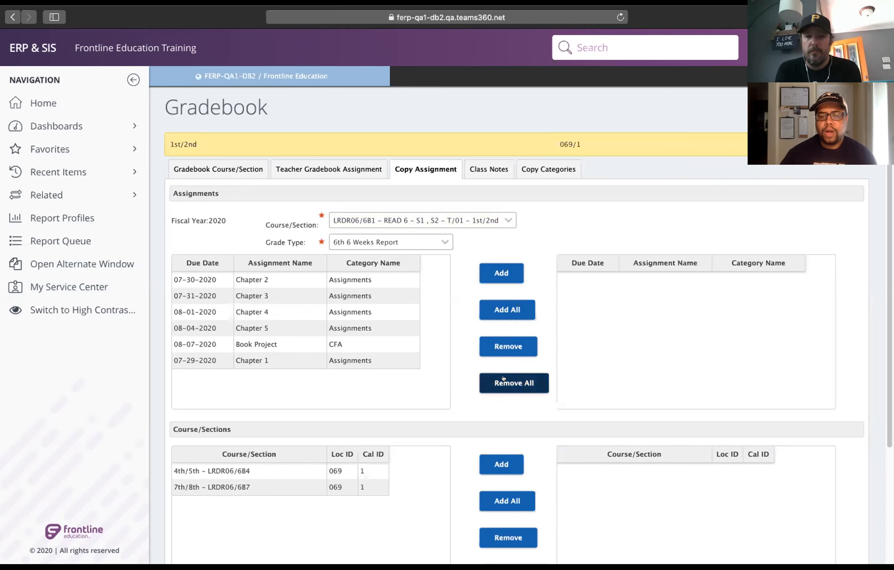
left_click(293, 278)
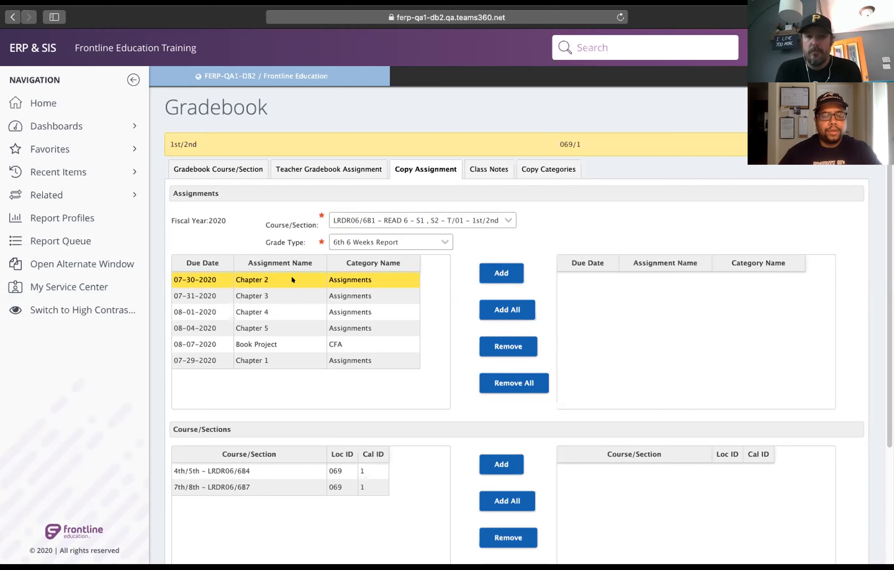
right_click(271, 305)
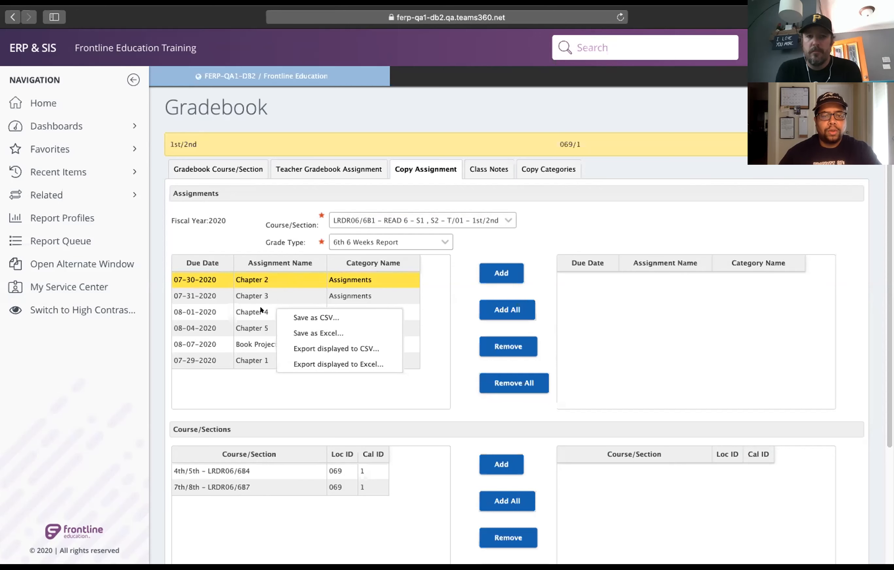
left_click(262, 311)
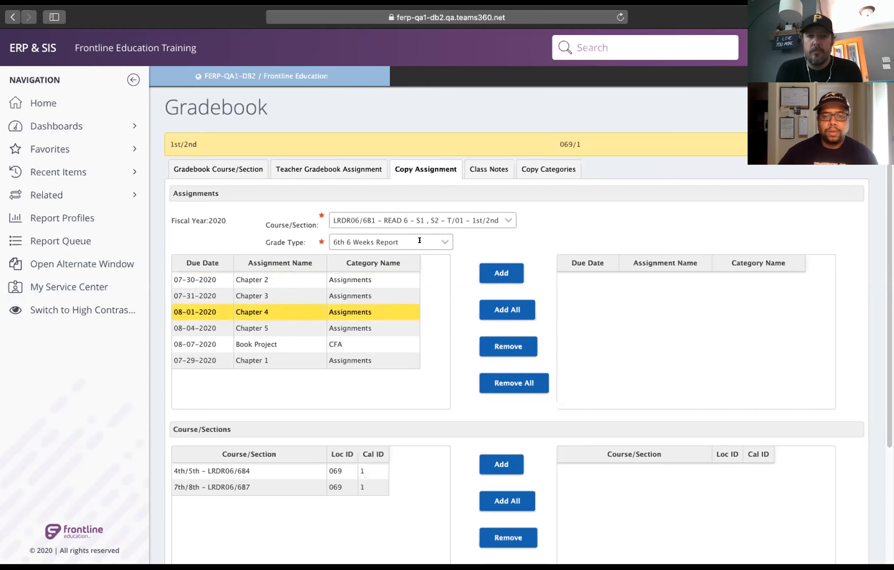
Copy all listed assignments to course section 7th/8th - LRDR06/6B7 and return to the assignments list.
left_click_drag(887, 270, 888, 339)
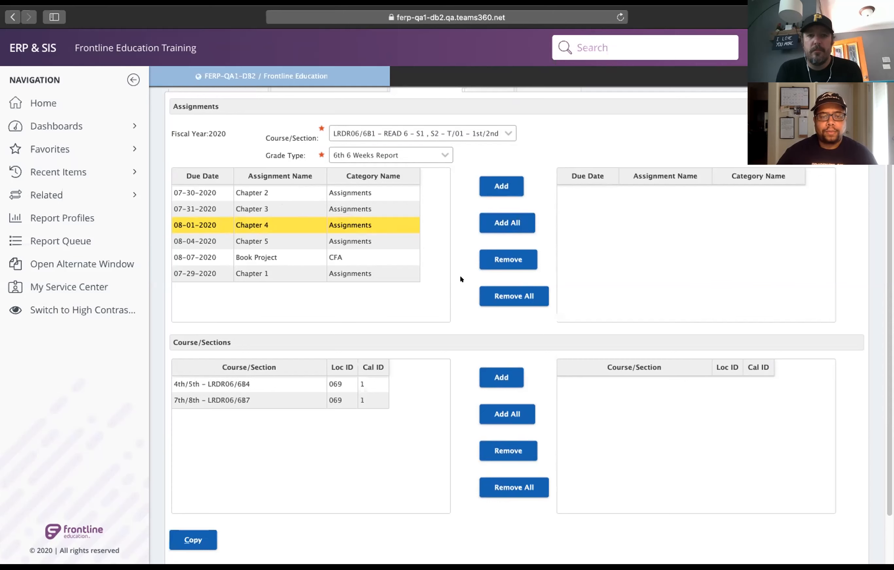
left_click(507, 223)
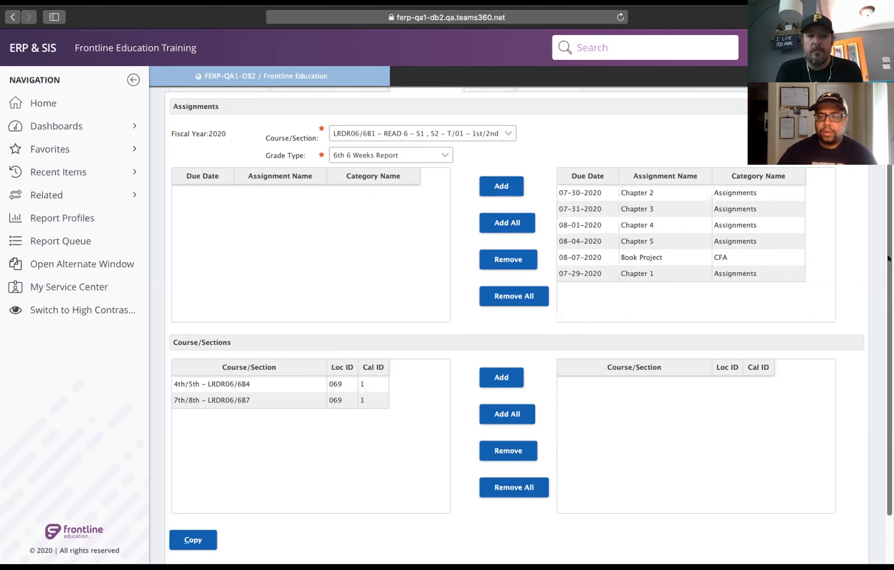
scroll(887, 257, "down", 1)
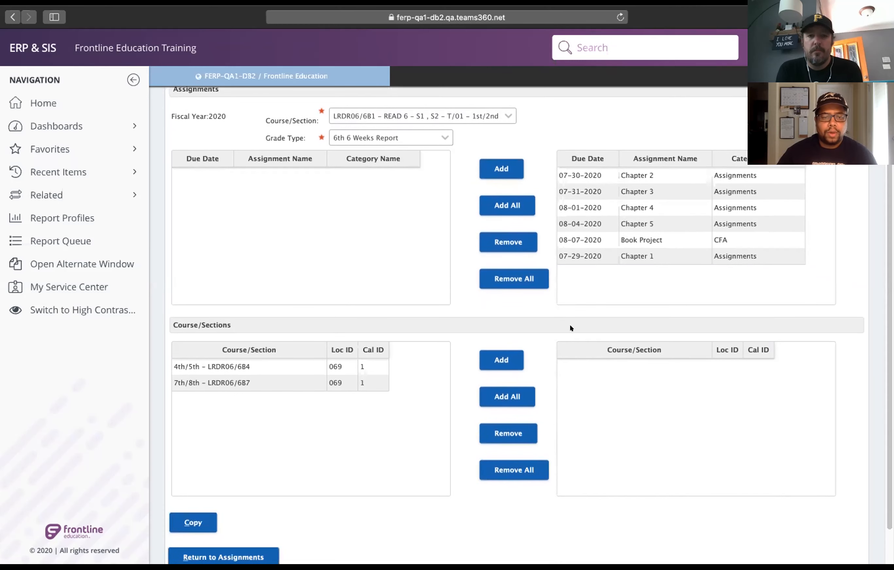
left_click(230, 380)
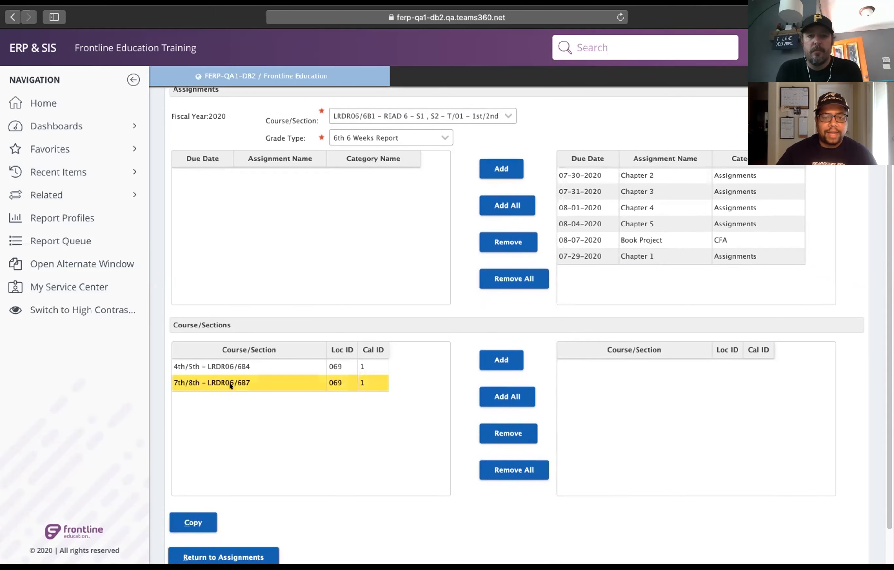
left_click(193, 520)
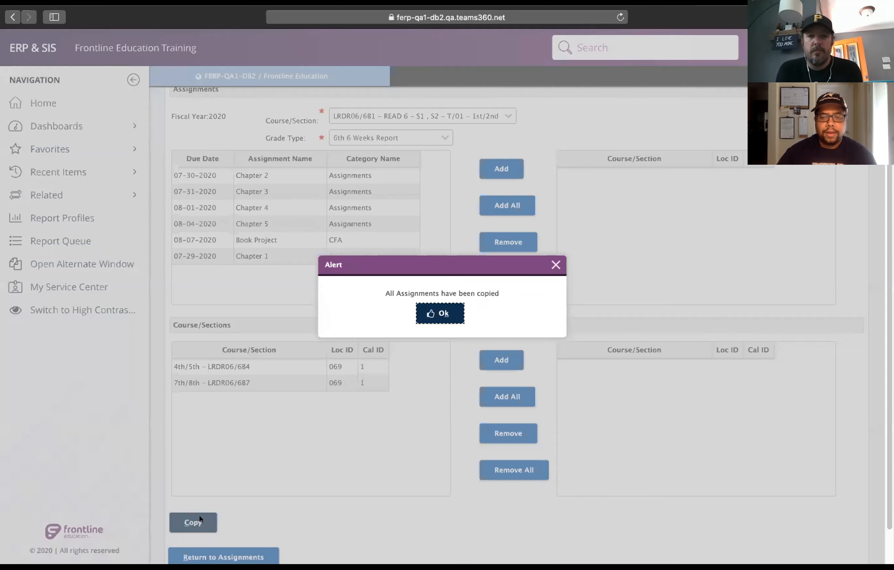
left_click(433, 310)
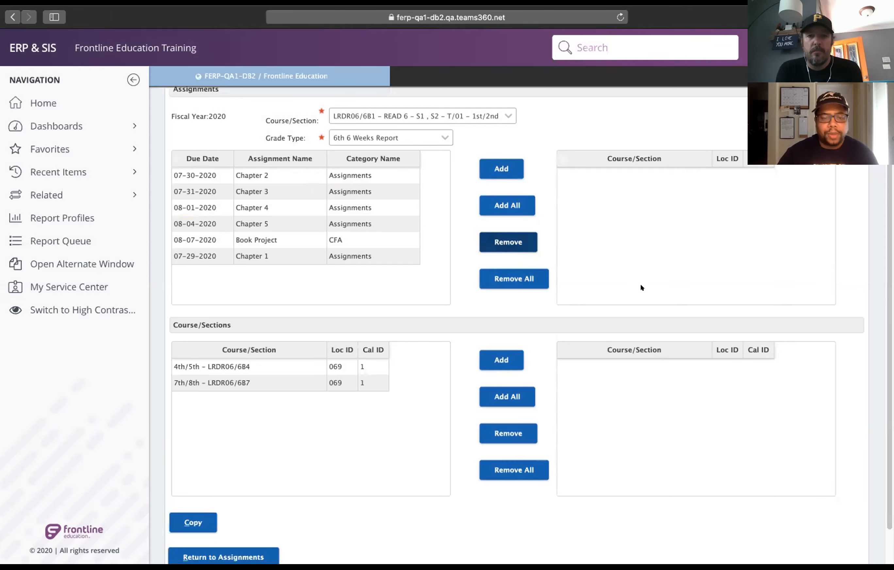
scroll(887, 230, "down", 2)
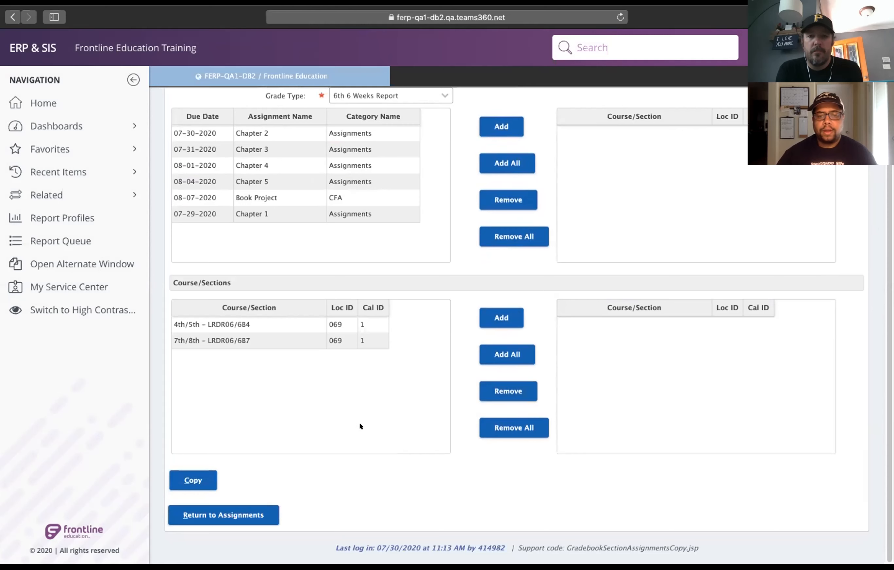
left_click(215, 516)
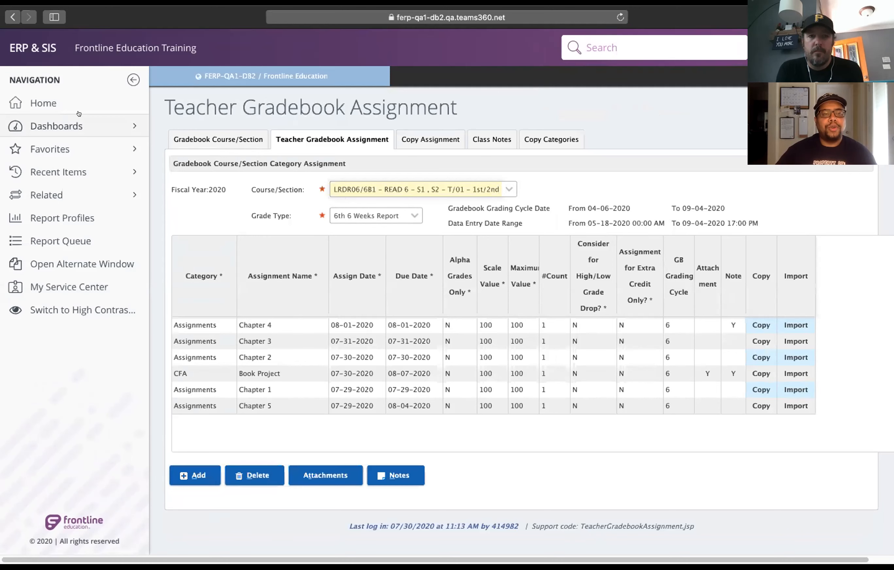
Open classroom grading for the 7th/8th READ 6 section from the home page entry points.
left_click(45, 102)
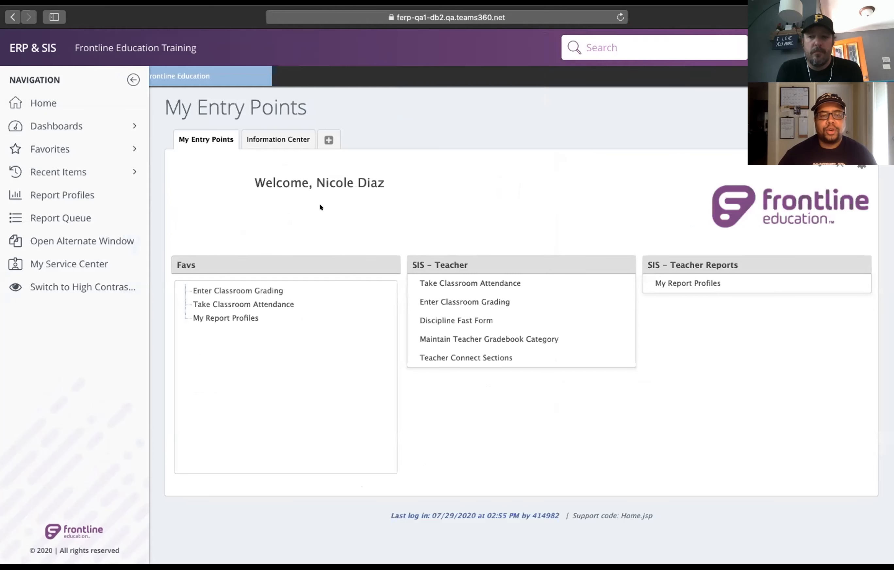
left_click(462, 301)
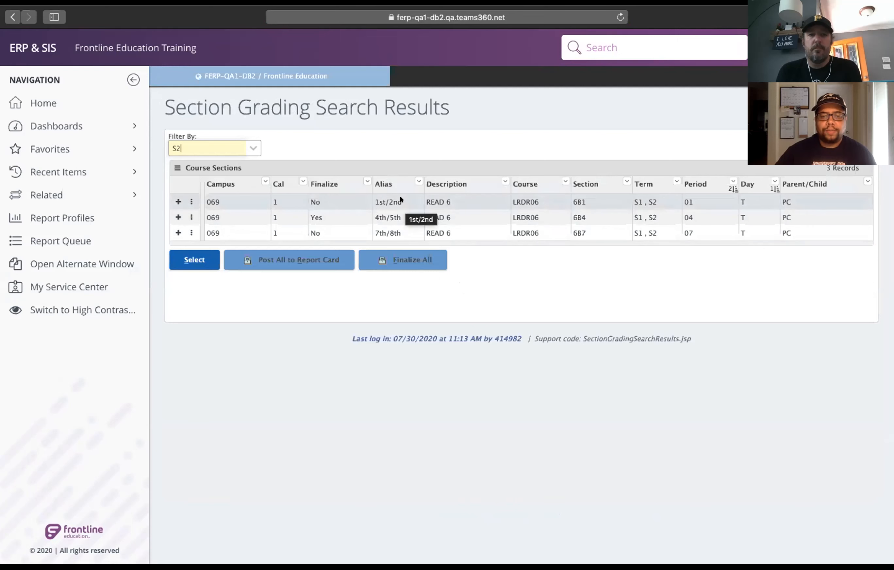
left_click(401, 230)
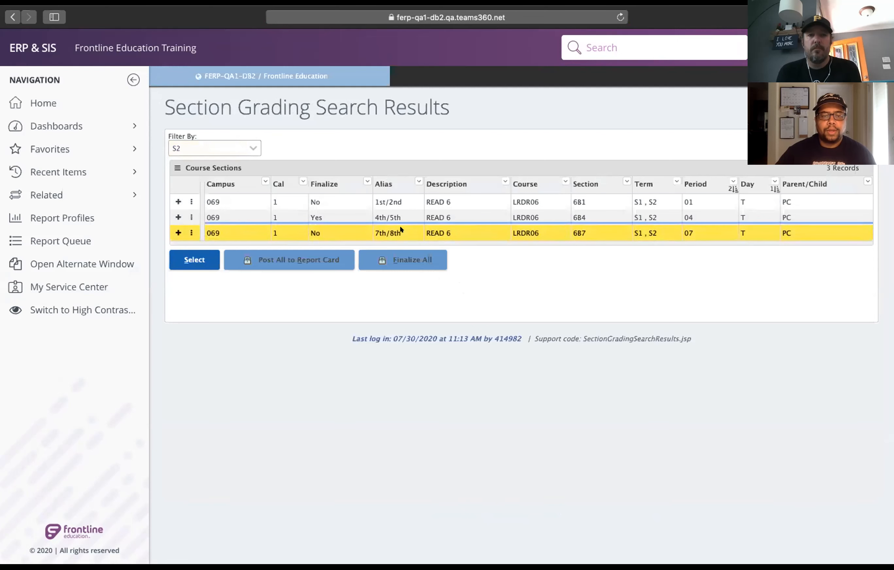
left_click(190, 259)
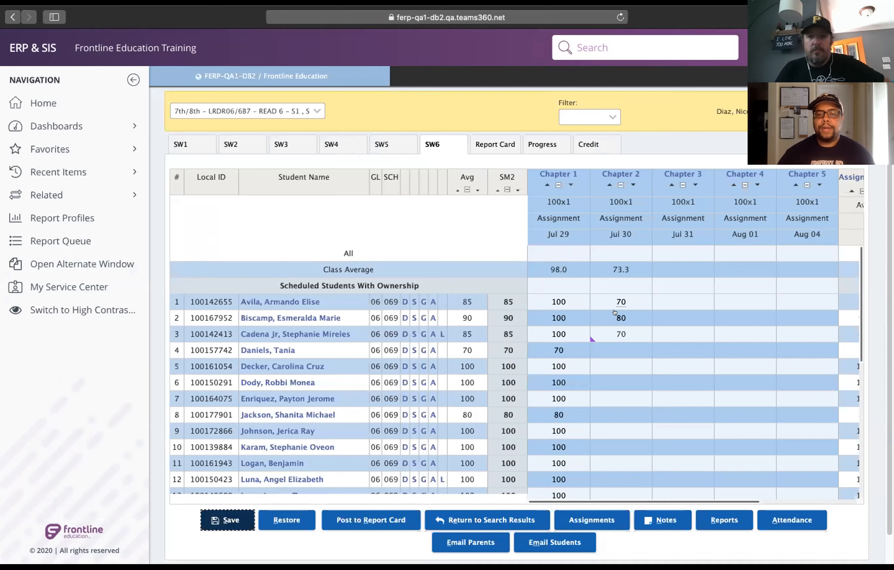
Enter Chapter 2 grades of 50, 90 and 100 for the students in rows 4, 5 and 6.
left_click(625, 349)
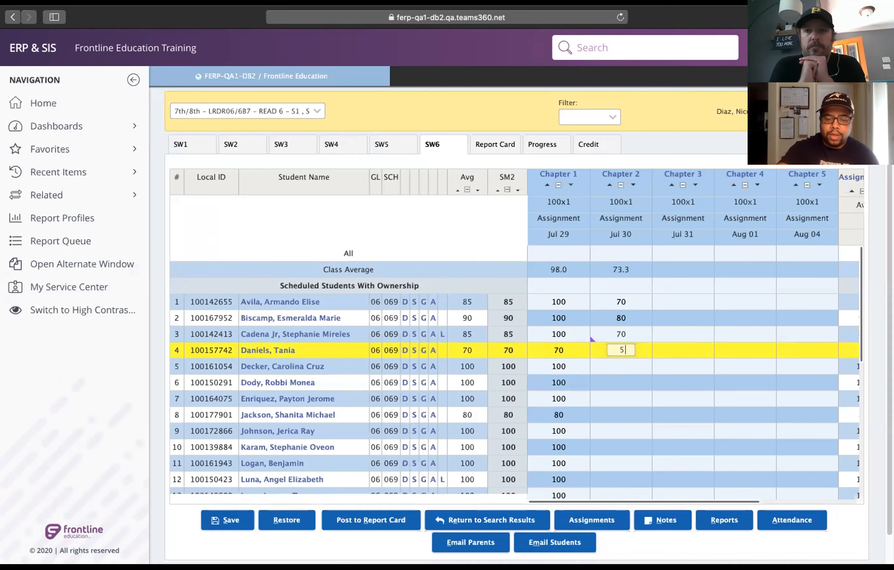
type("50")
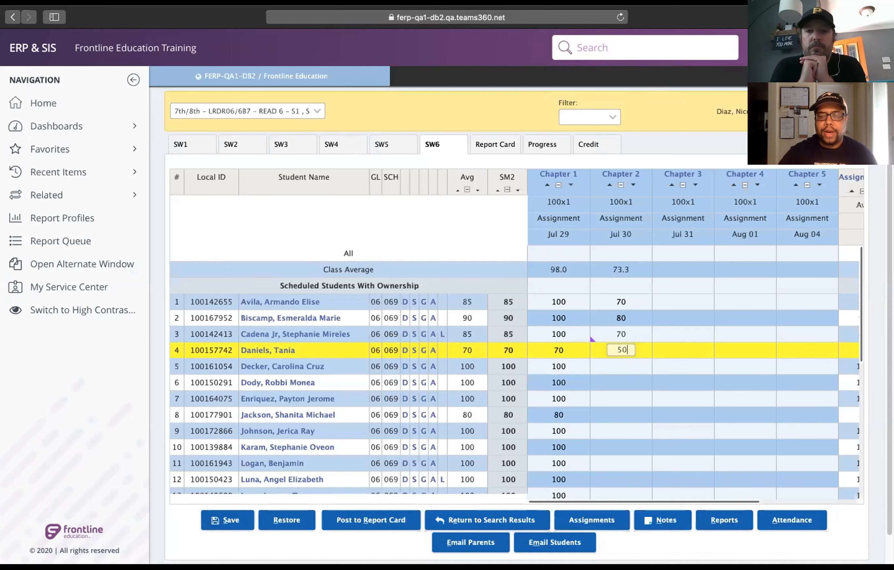
key("Return")
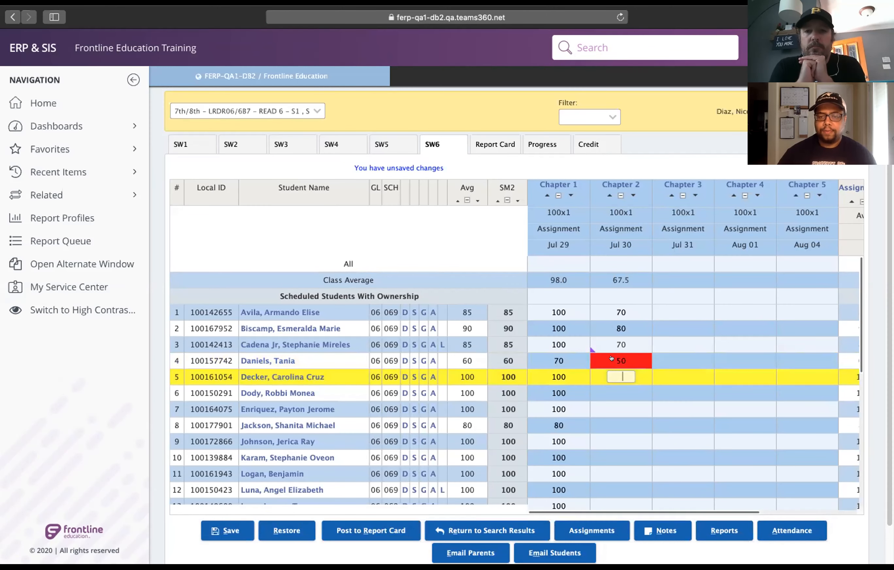
type("90")
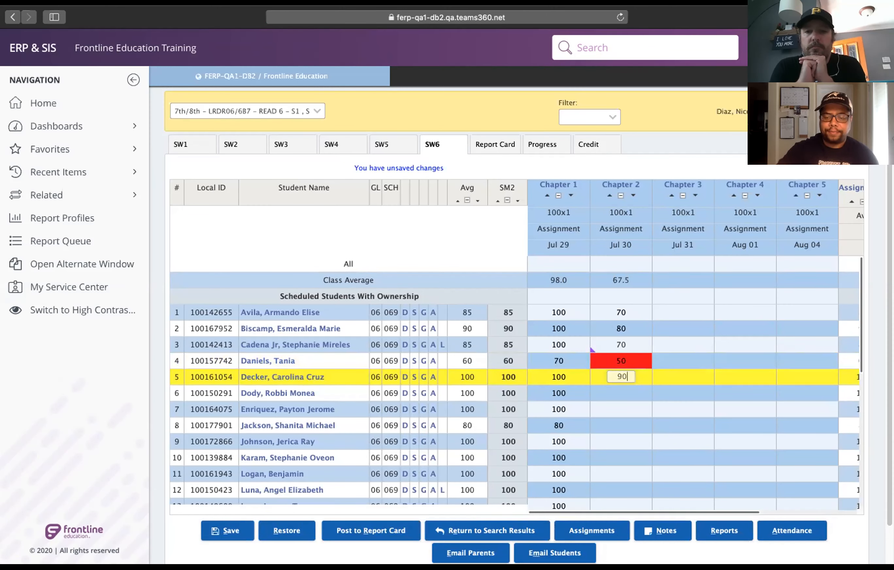
key("Return")
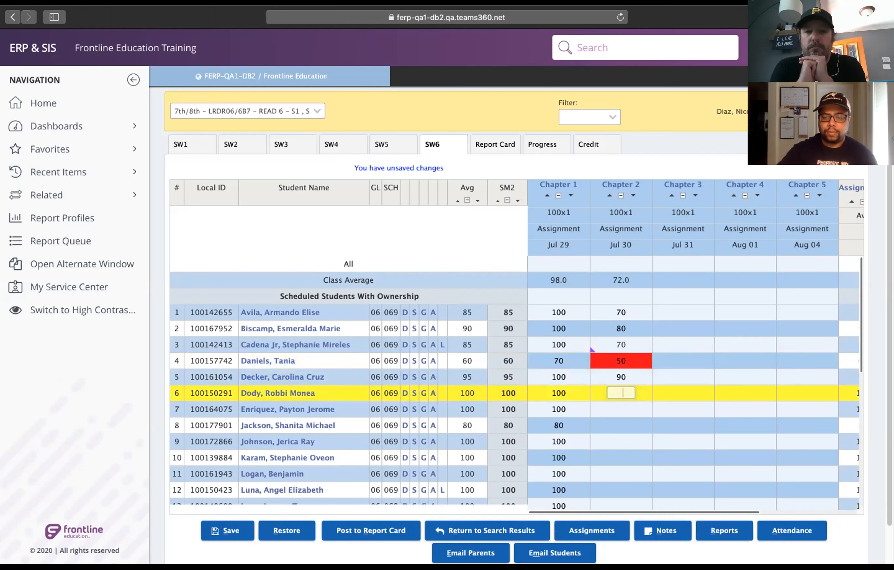
type("1")
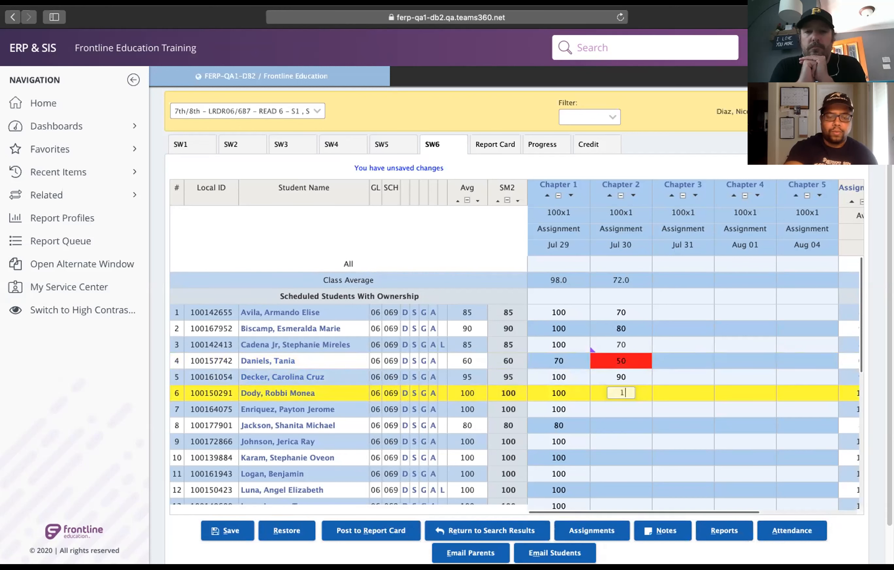
type("00")
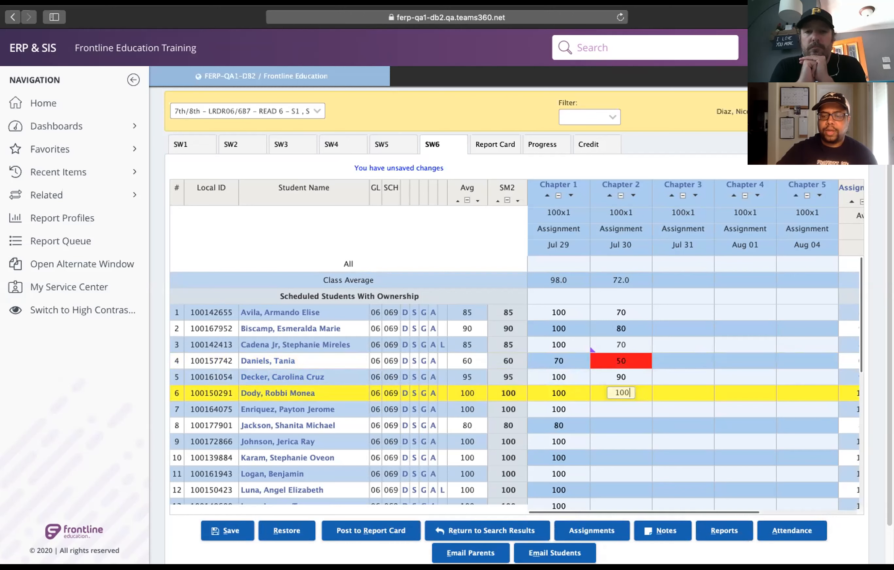
key("Return")
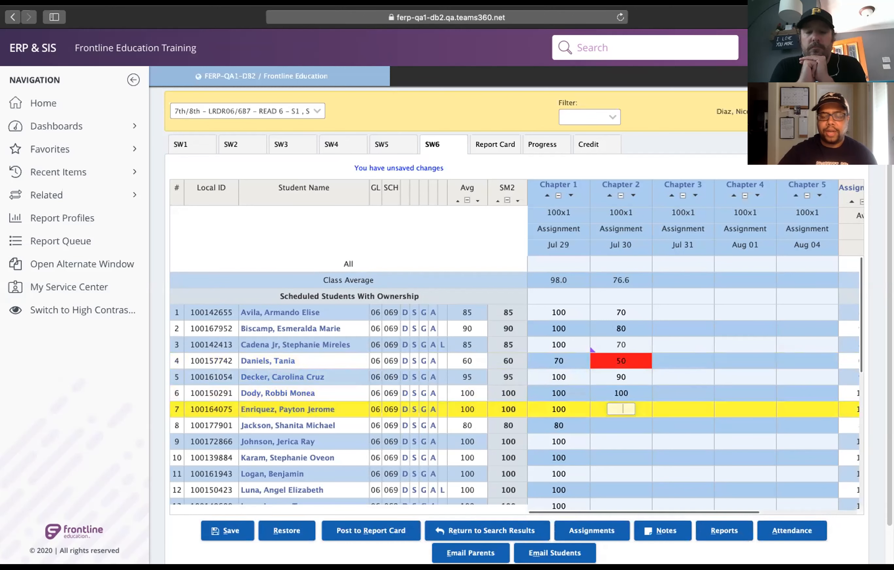
Save the Chapter 2 grade changes in the 7th/8th section's SW6 gradebook.
left_click(693, 323)
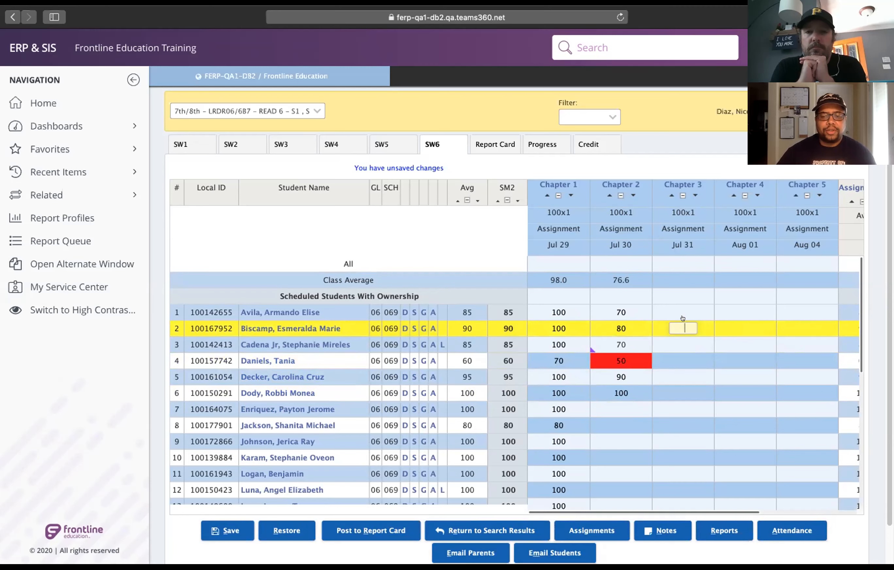
left_click(222, 528)
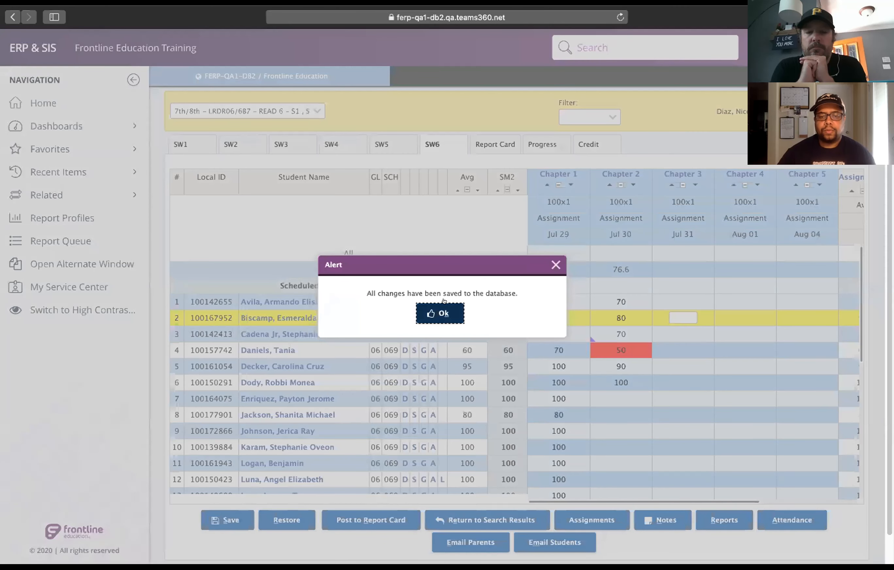
left_click(432, 311)
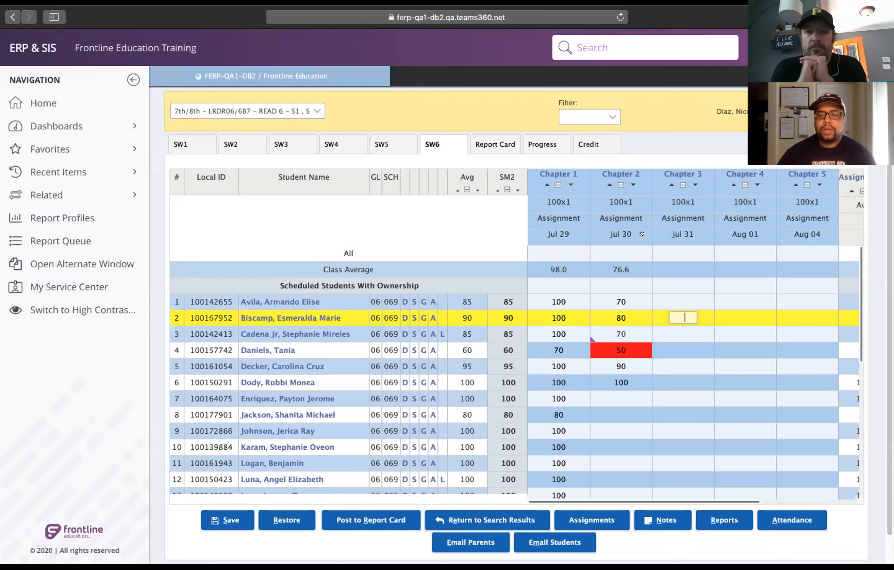
Open the Chapter 2 grade details, enter a 1st Retake grade of 80 for the student in row 4, and save.
left_click(623, 349)
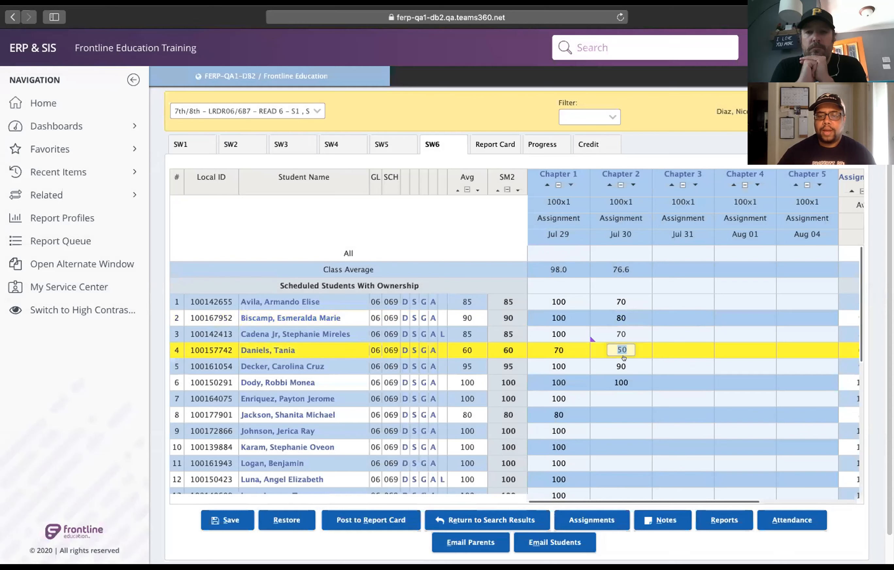
left_click(623, 170)
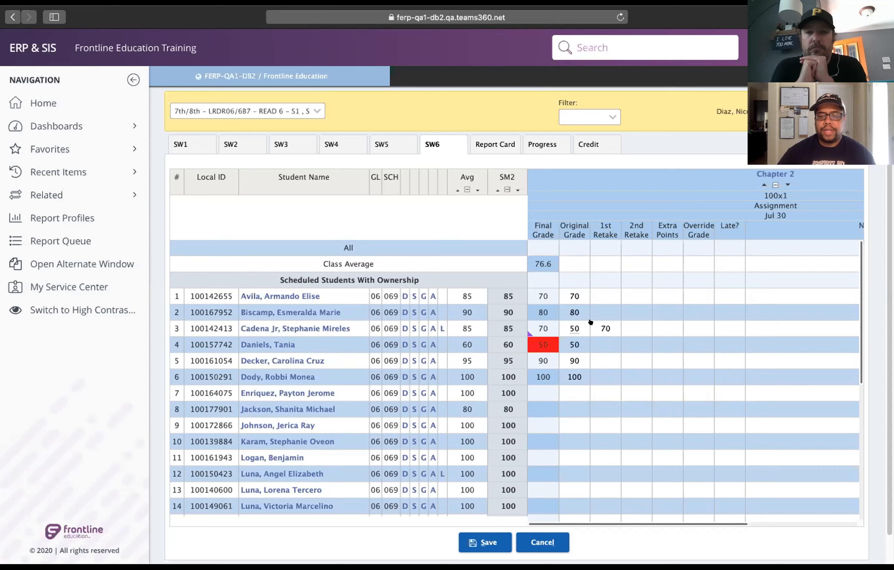
left_click(601, 342)
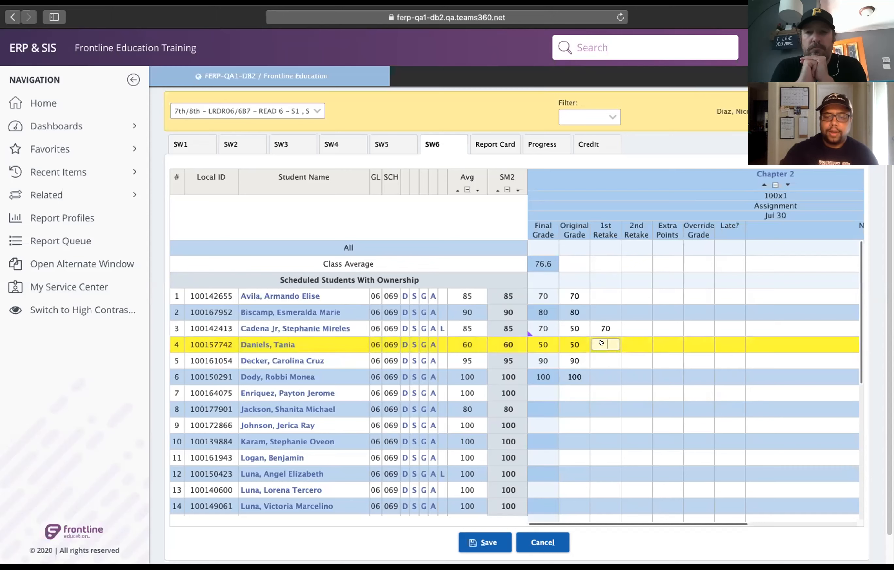
type("80")
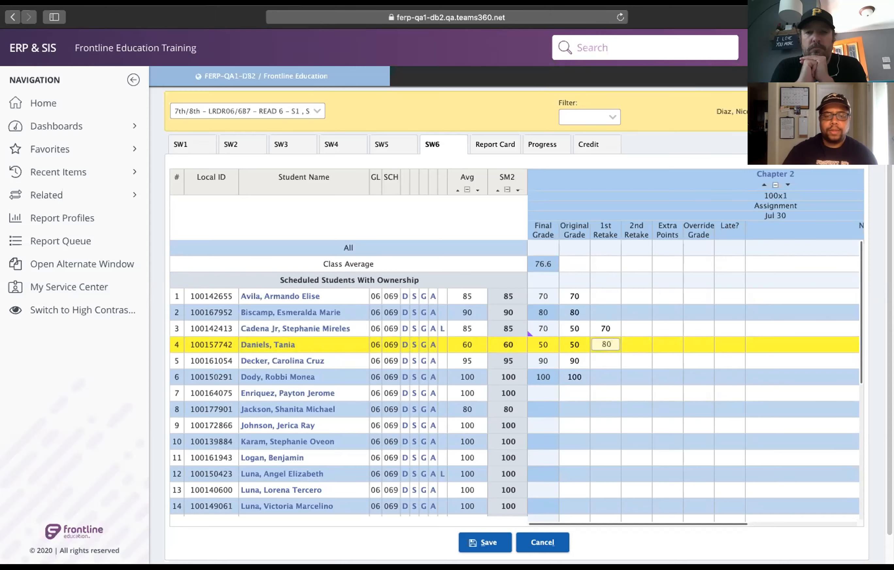
key("Return")
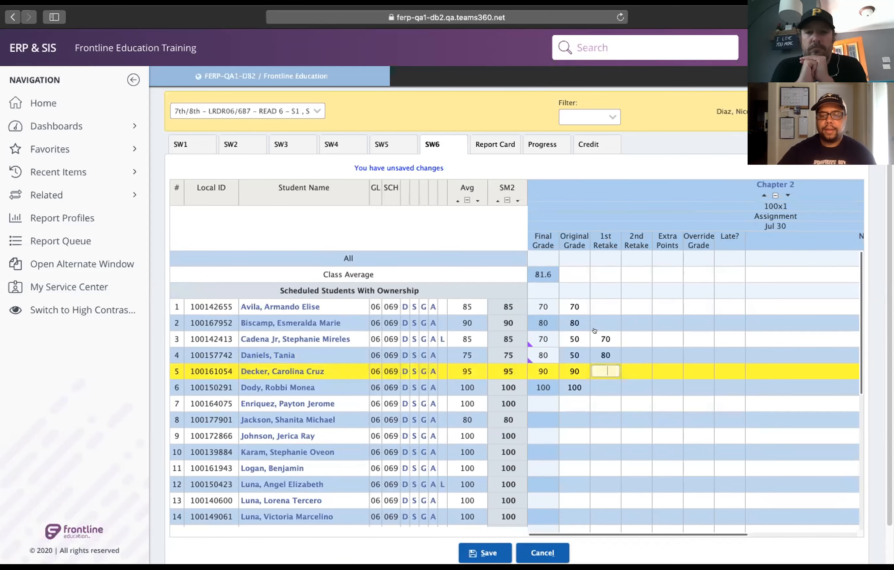
left_click(479, 550)
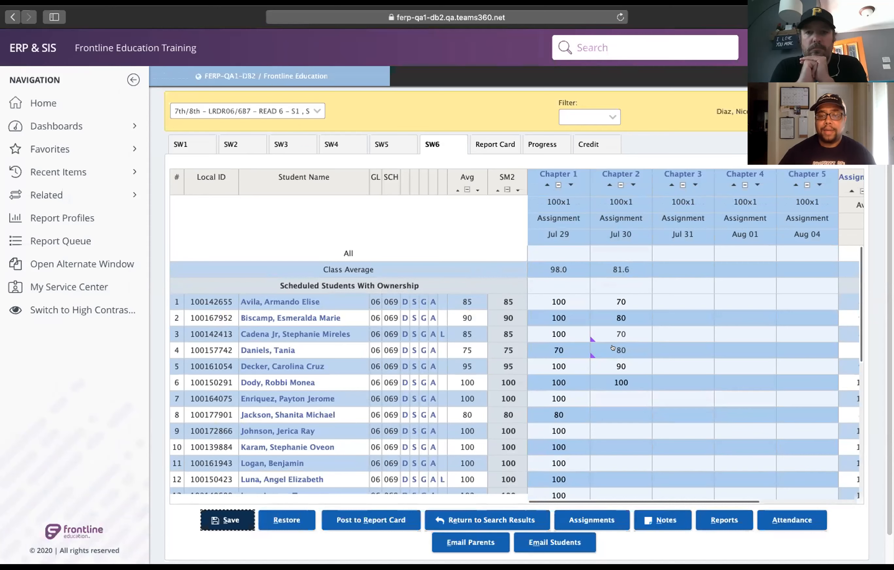
Mark Chapter 2 as late for the student in row 3 in the assignment's grade details and save.
left_click(621, 174)
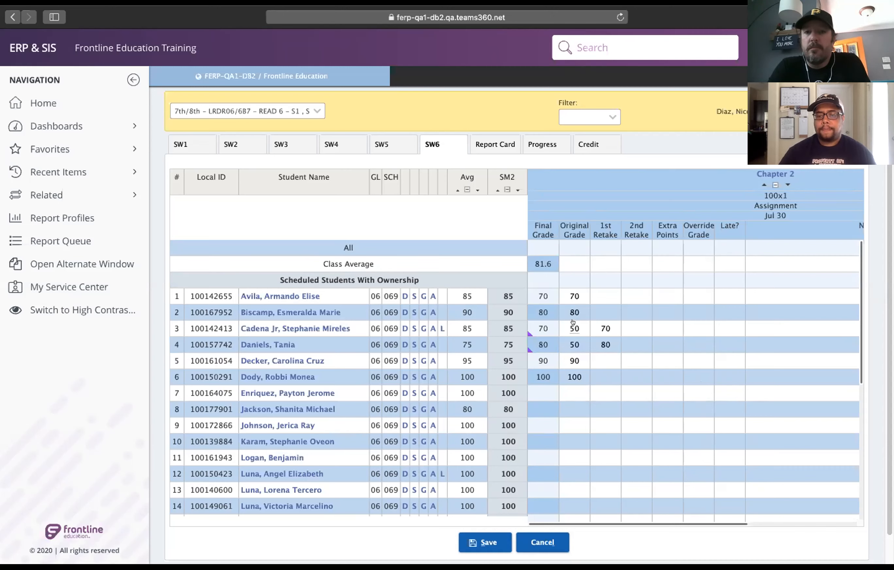
left_click(730, 325)
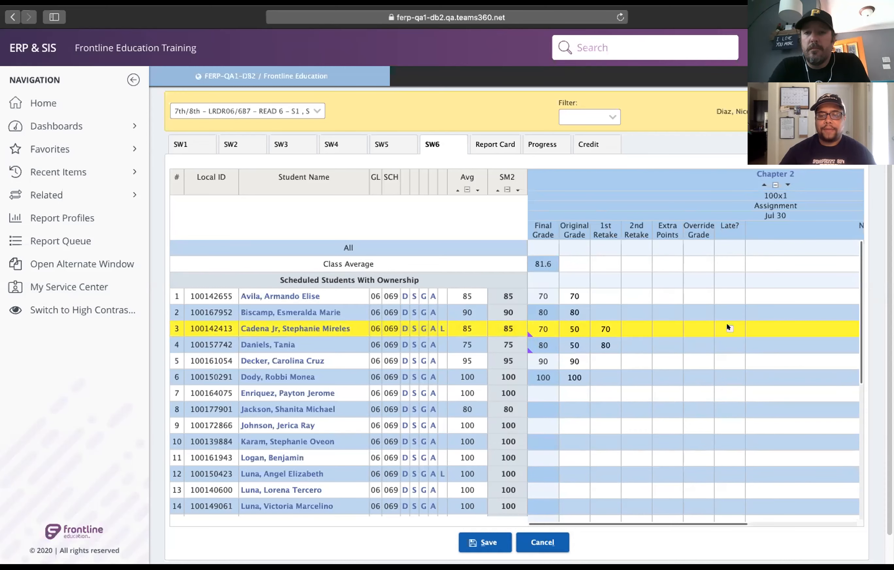
left_click(729, 328)
left_click(500, 557)
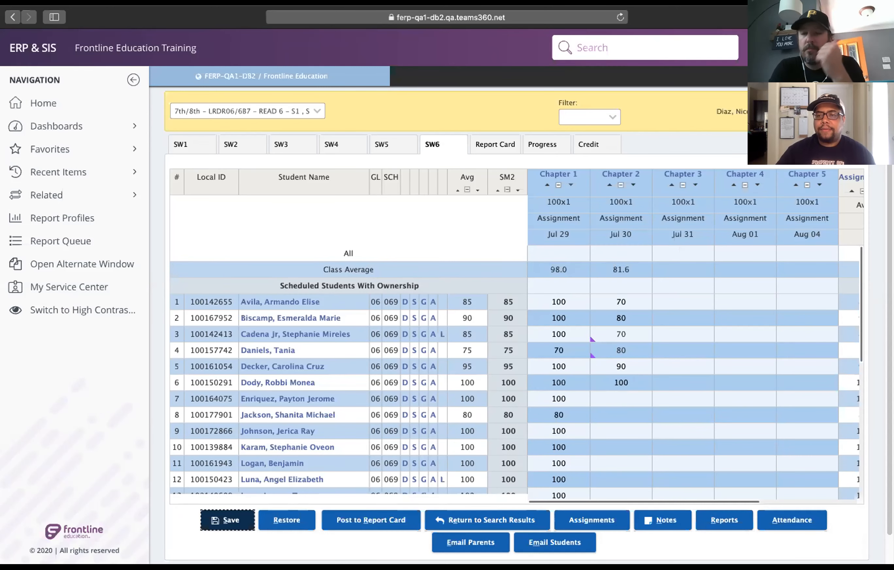
Fill in a Chapter 3 grade of 100 for all students at once.
left_click(683, 251)
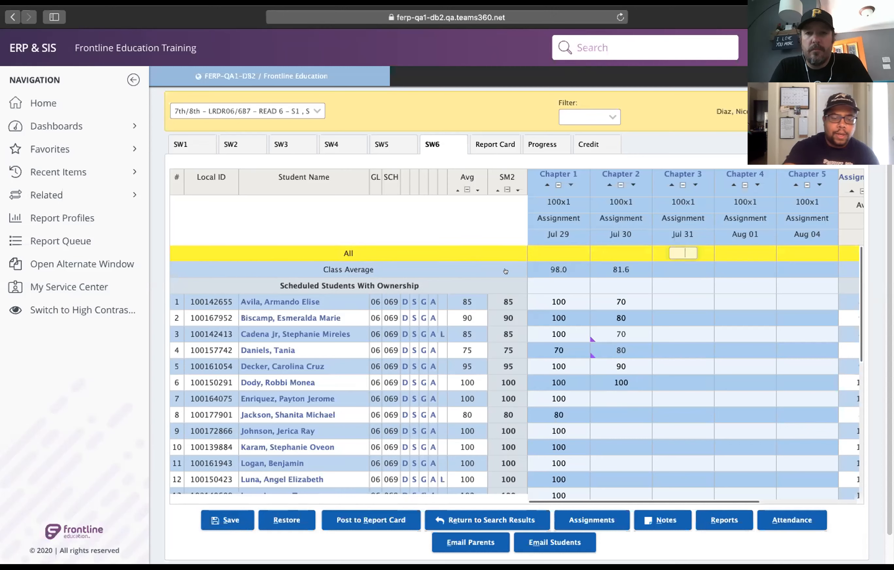
type("100")
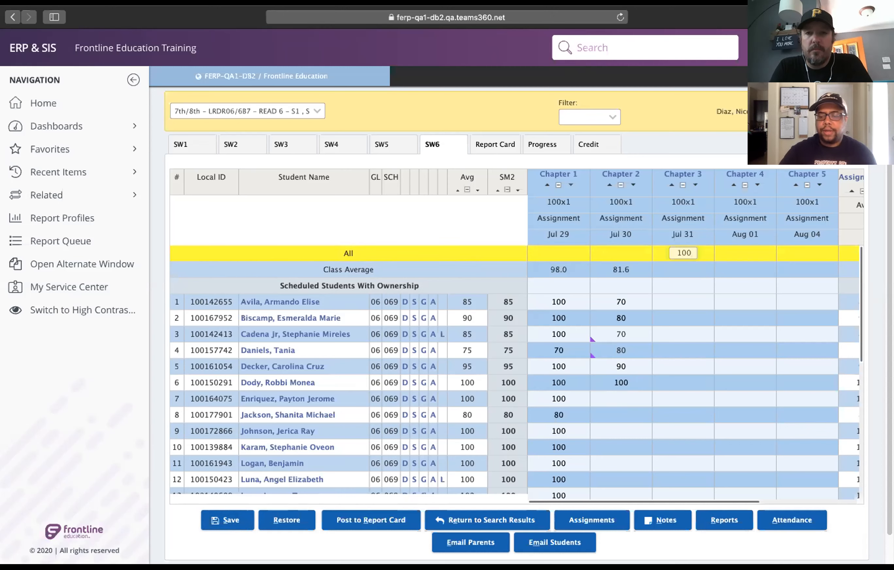
key("Return")
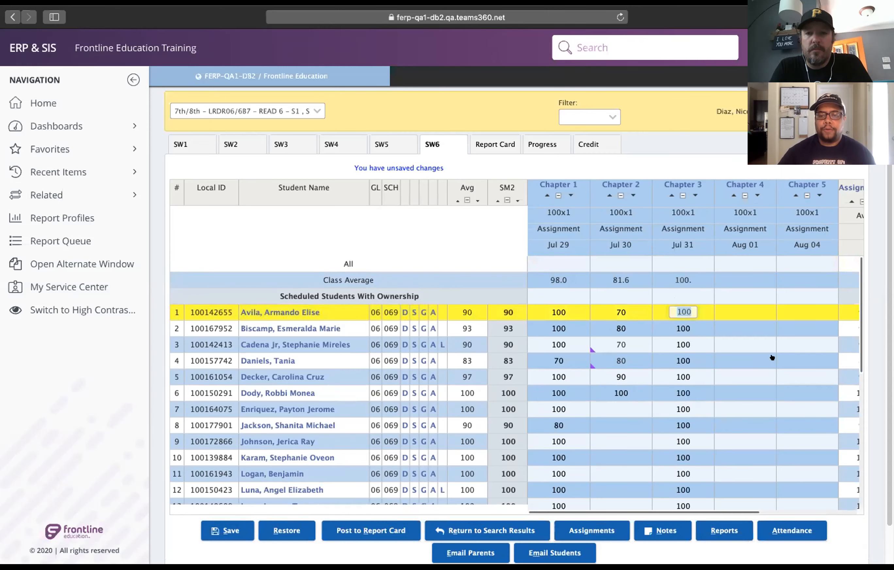
Set the Chapter 3 grades to 70, 80 and 90 for the students in rows 3, 6 and 10, and save the gradebook.
scroll(660, 298, "down", 2)
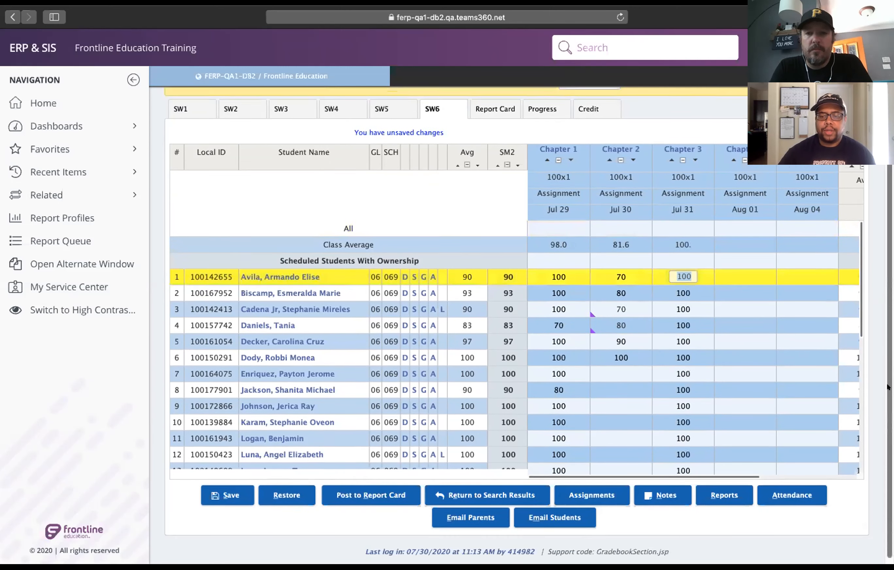
left_click(681, 308)
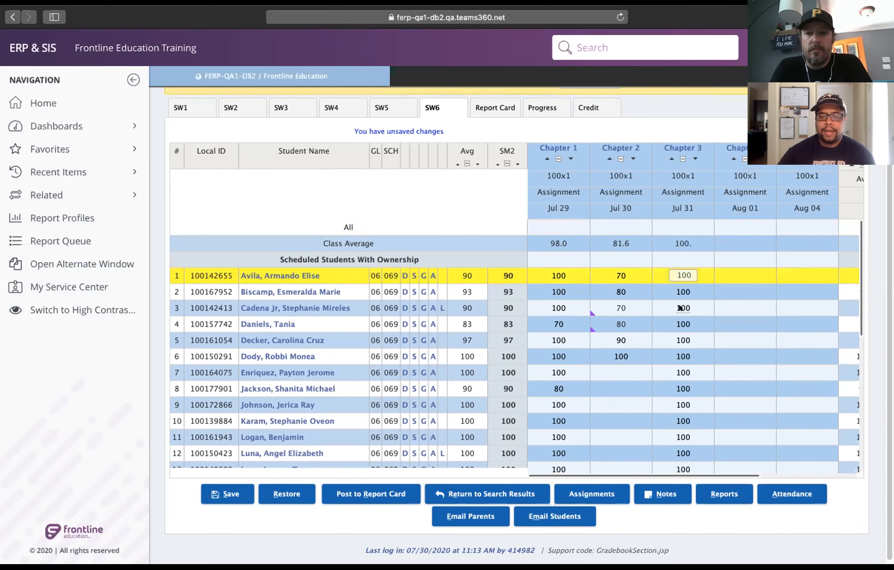
type("70")
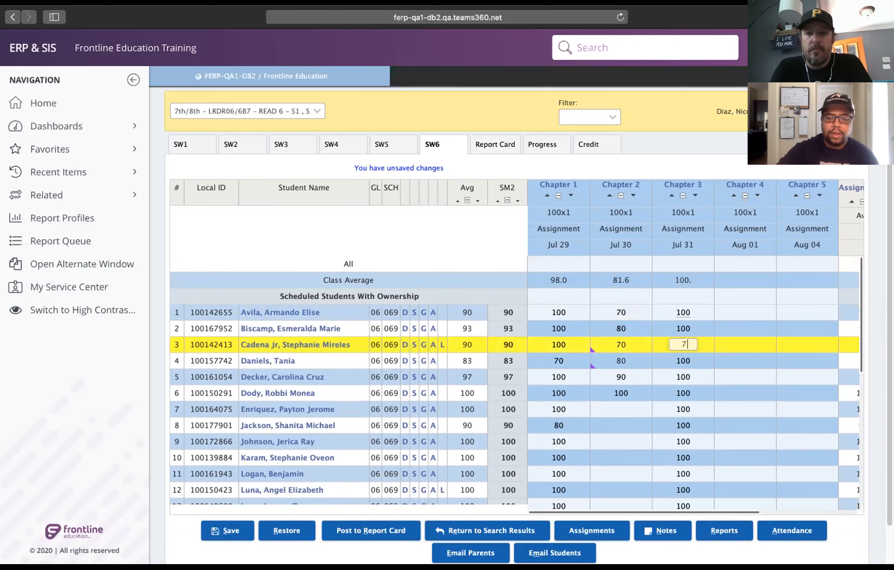
key("Down")
key("Down")
key("Down")
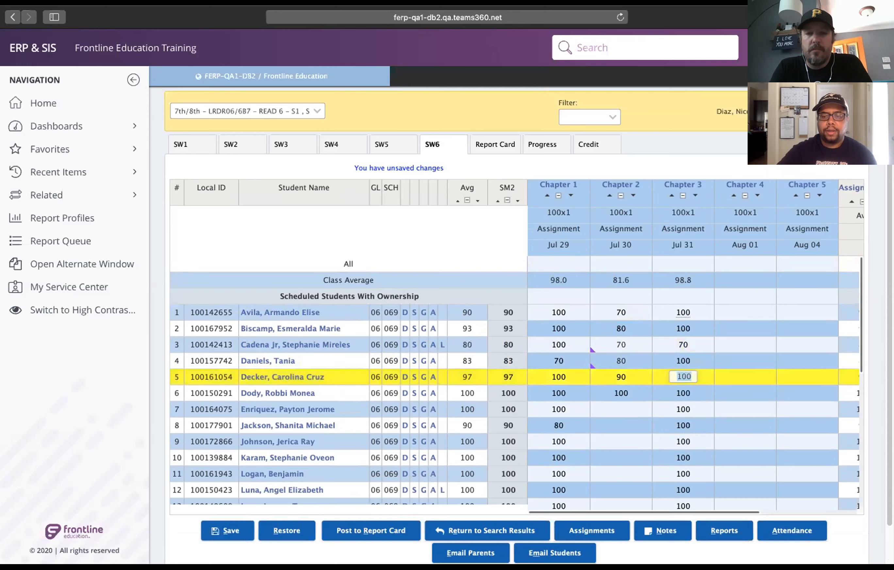
type("80")
key("Down")
key("Down")
key("Down")
key("Down")
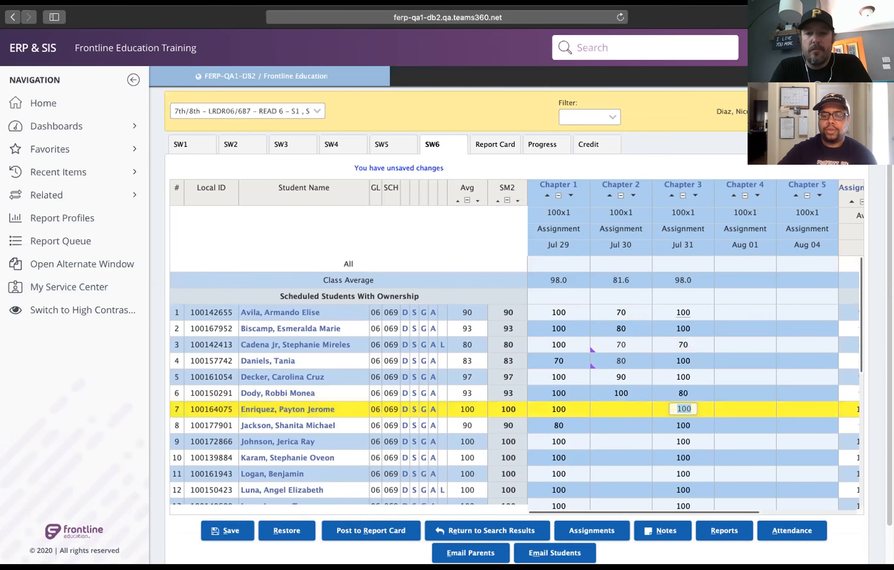
type("90")
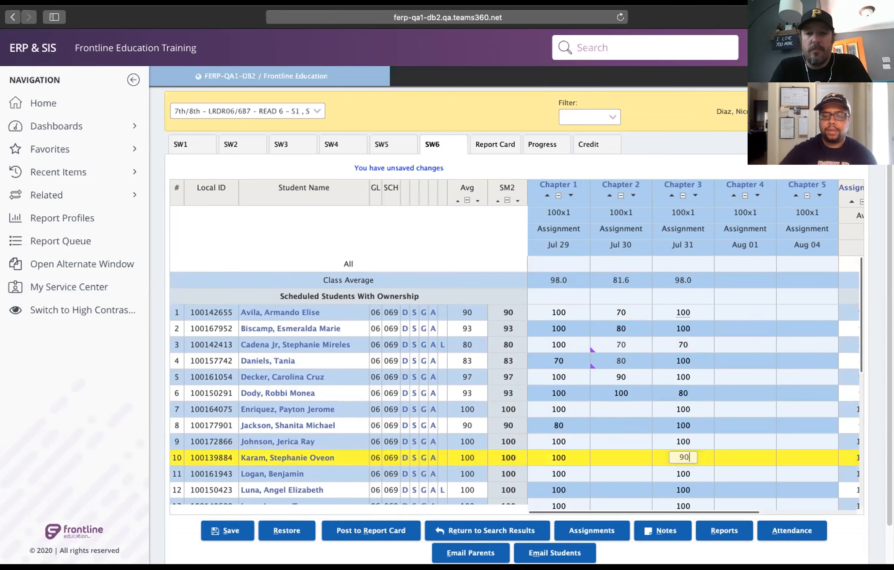
left_click(228, 529)
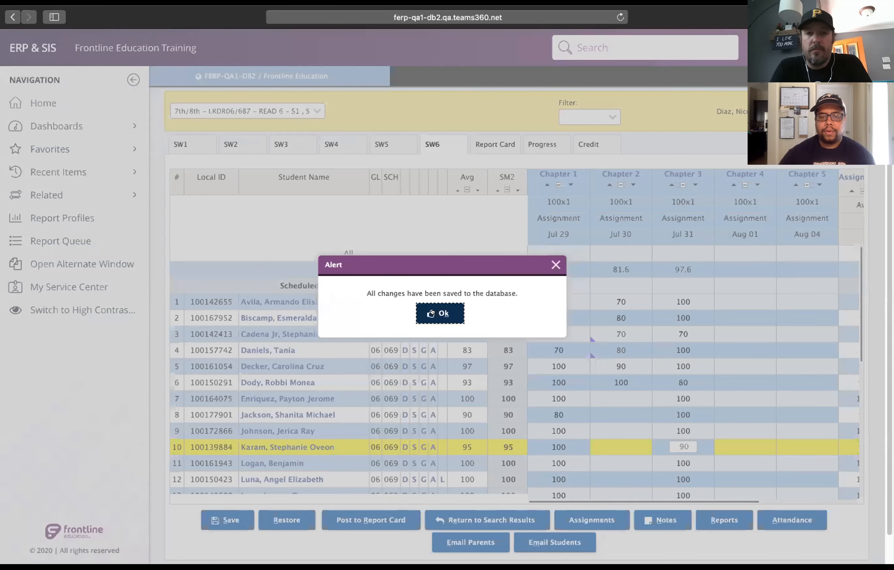
left_click(431, 312)
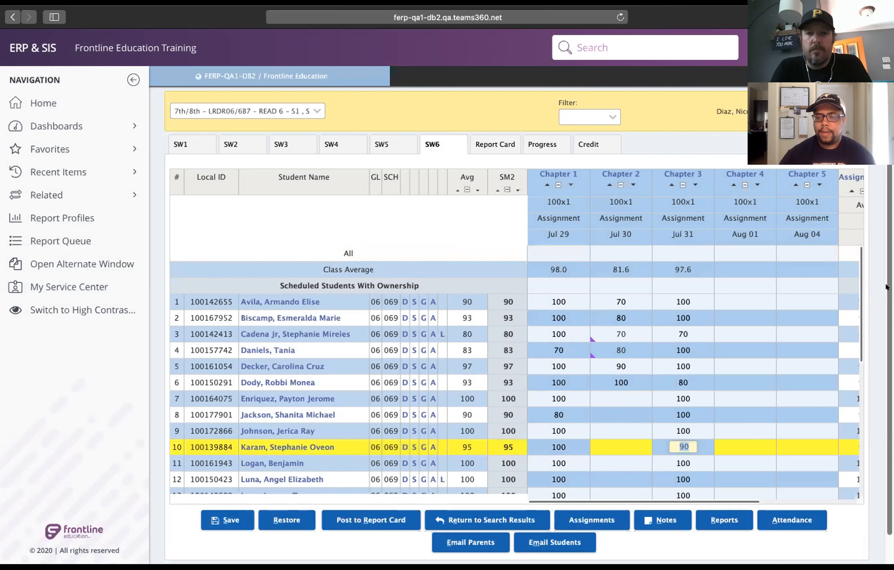
Examine the Assignments average and CFA columns beyond Chapter 5 in the SW6 gradebook.
scroll(887, 287, "down", 2)
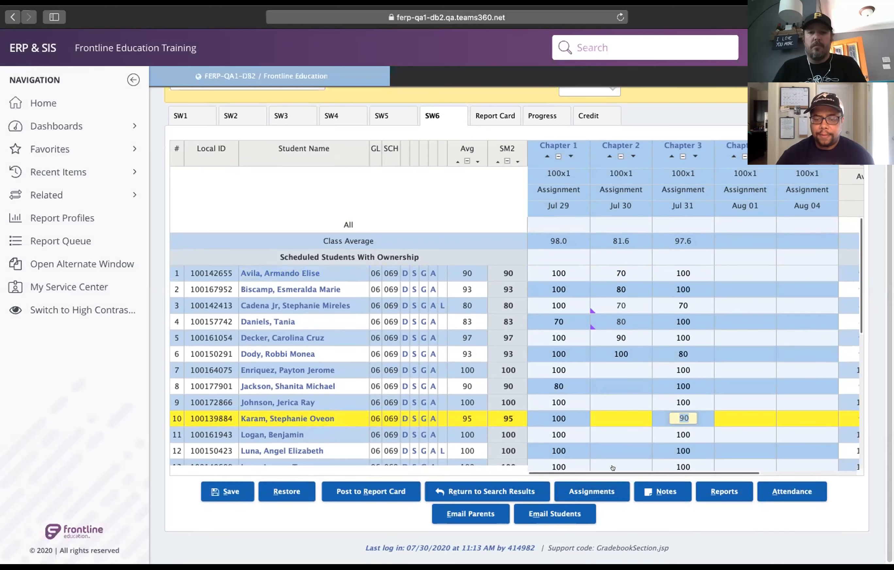
left_click(631, 467)
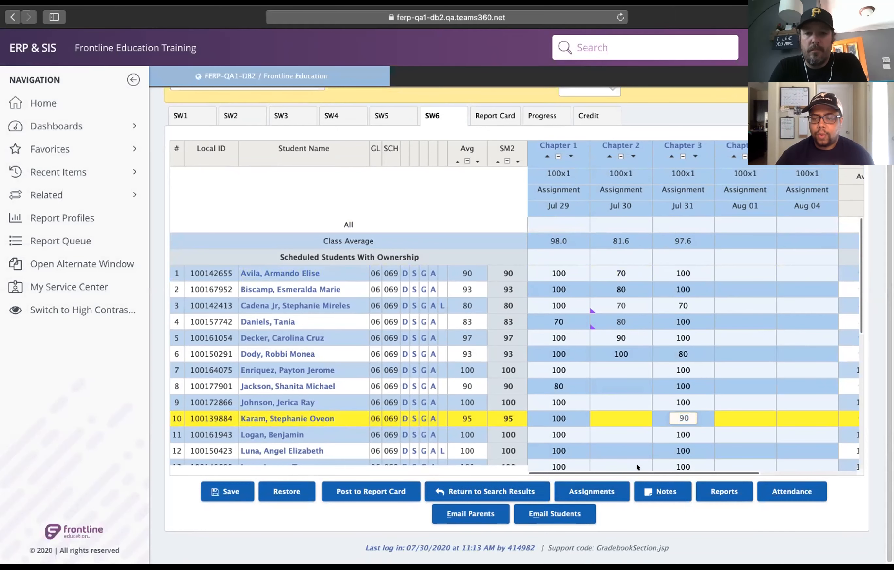
scroll(760, 459, "right", 5)
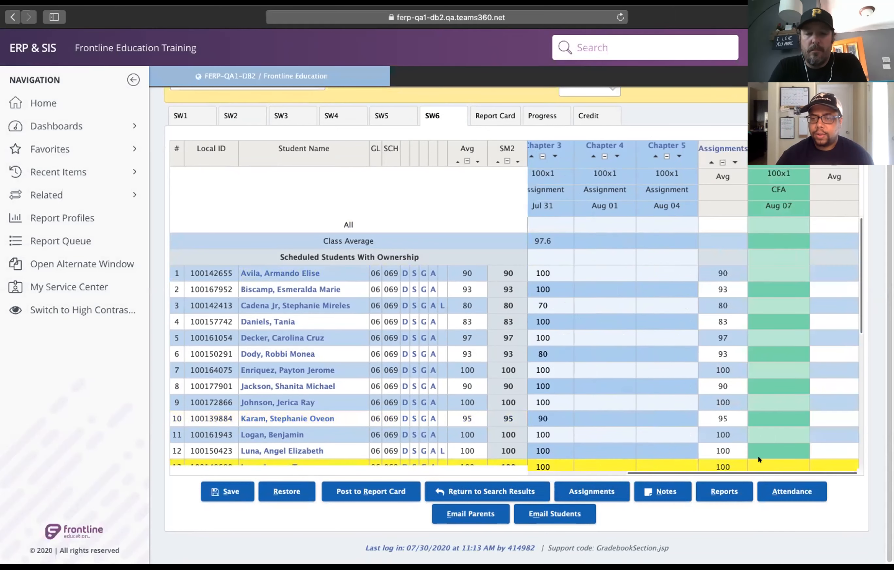
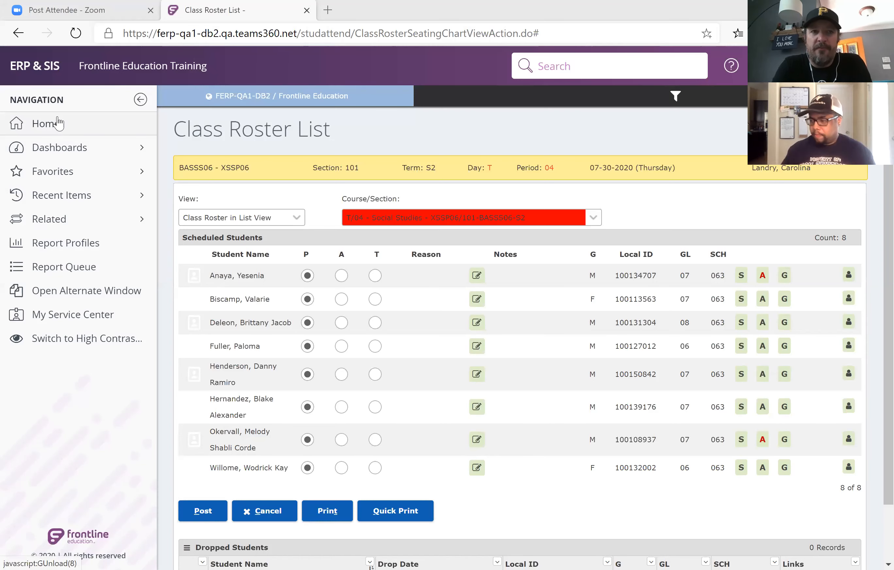
Open classroom grading for the Gess Voc section XSTP06/102 (BASVO6).
left_click(46, 124)
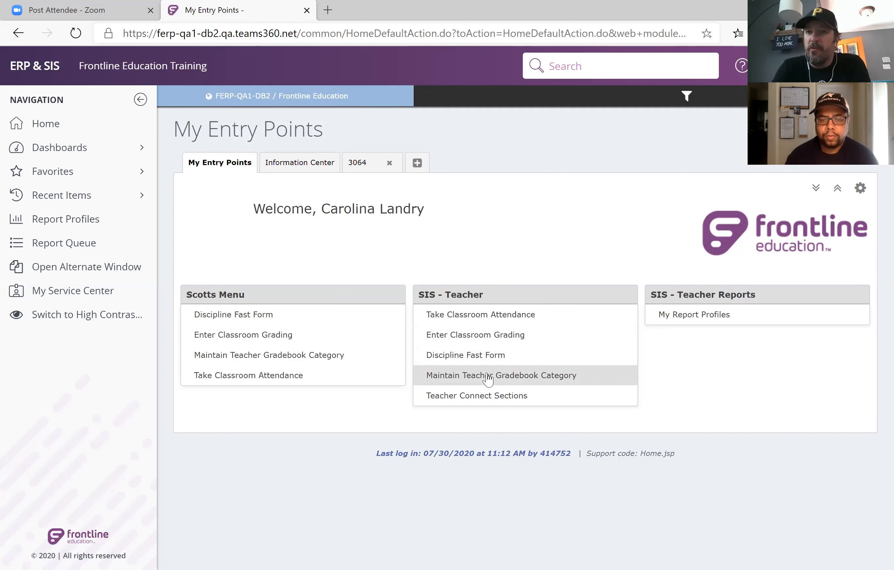
left_click(491, 345)
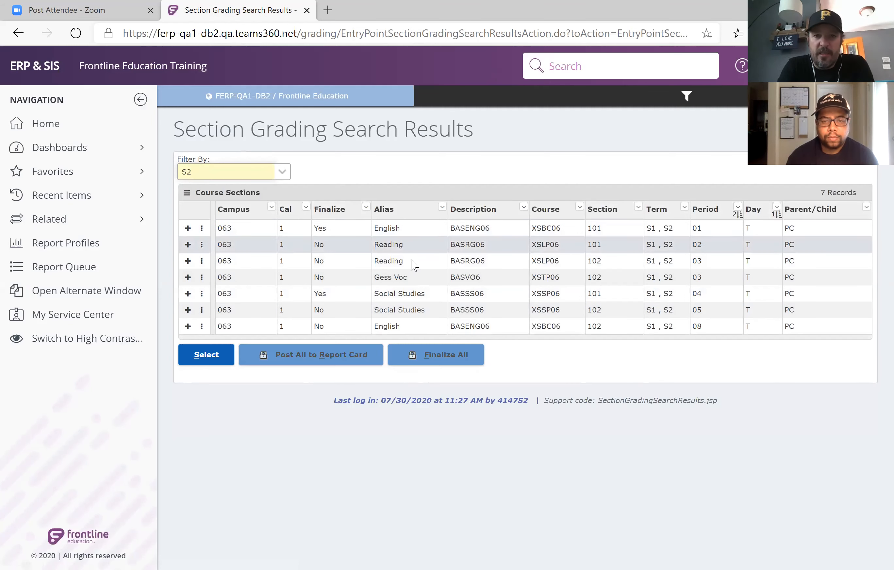
left_click(413, 279)
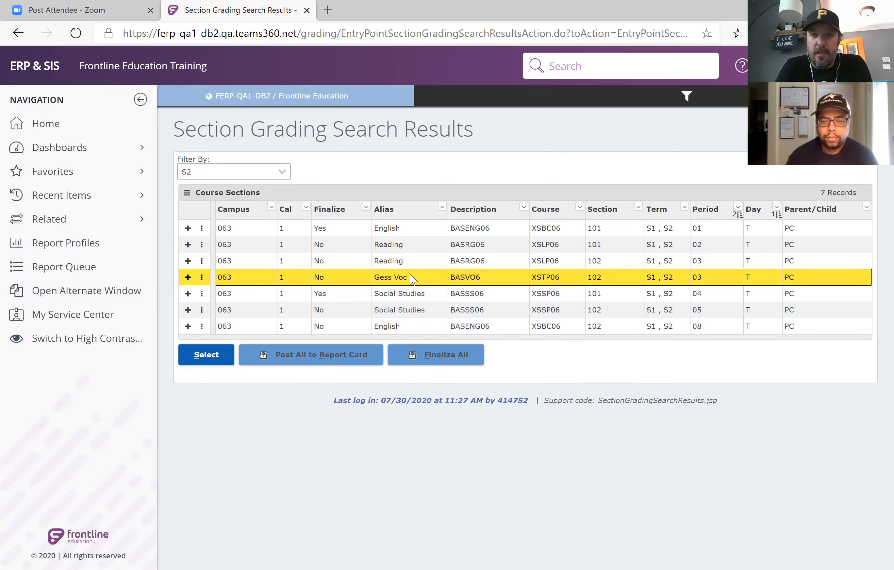
left_click(218, 360)
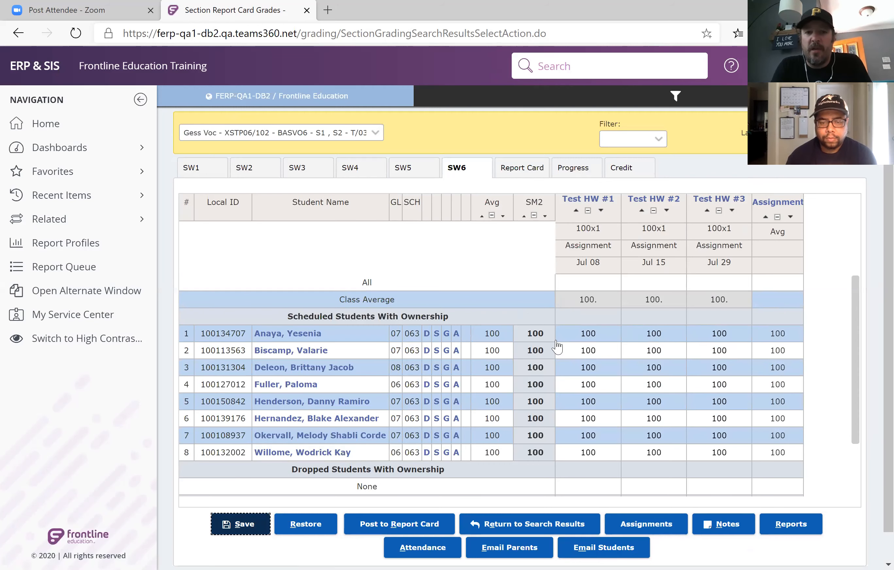
Post the Gess Voc section's SW6 grades to the report card and dismiss the alert.
scroll(558, 347, "down", 3)
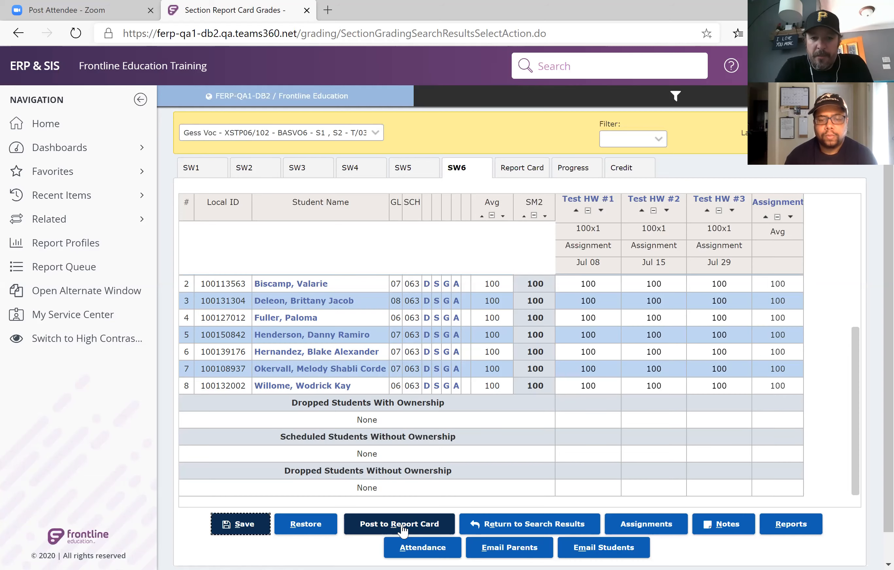
left_click(402, 524)
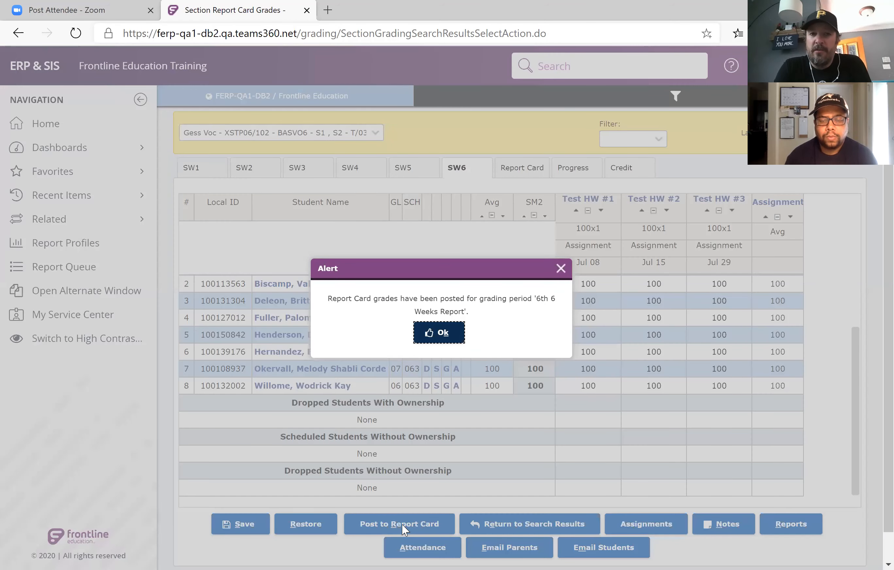
left_click(441, 343)
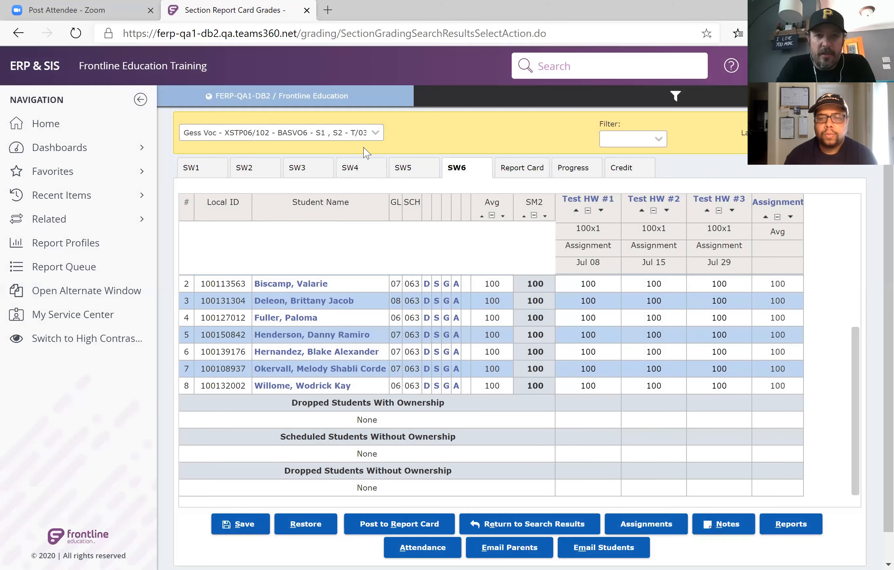
Switch to the English section XSBC06/102 and fill in a Chapter 2 grade of 100 for all students.
left_click(366, 134)
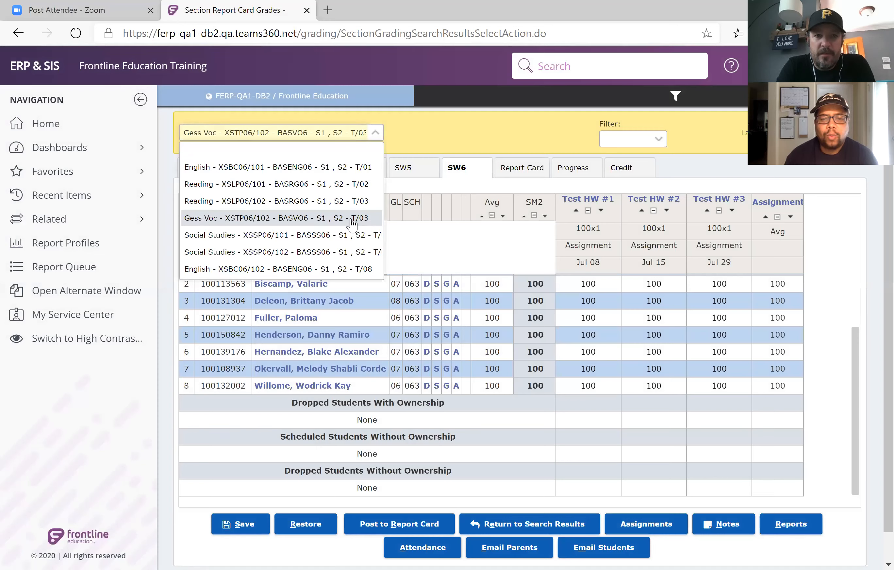
left_click(344, 269)
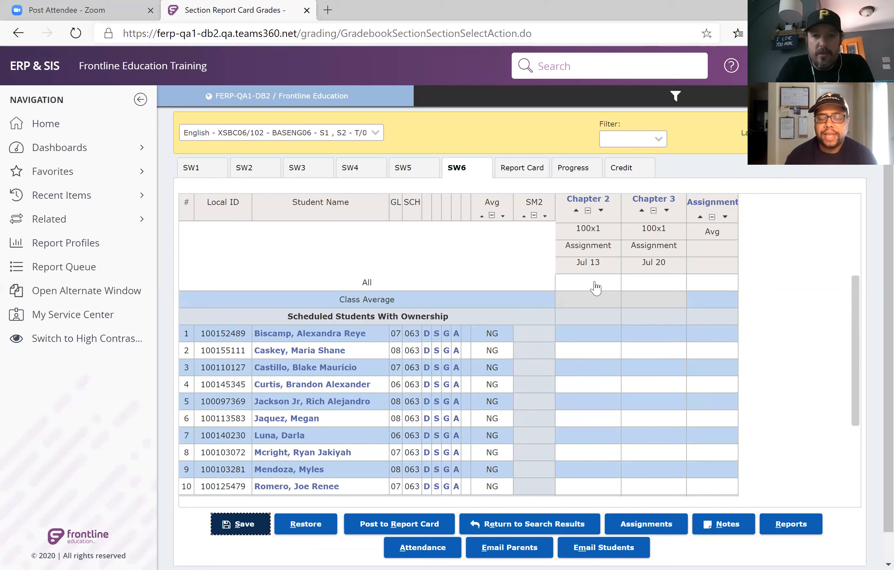
left_click(596, 282)
type("100")
key("Return")
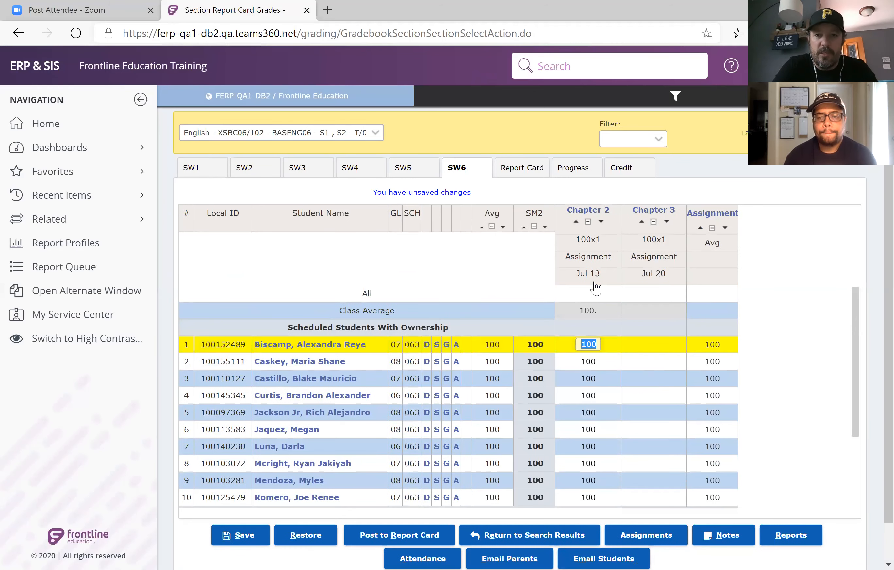
Fill in a Chapter 3 grade of 100 for all students in the English section and save the gradebook.
left_click(633, 295)
type("100")
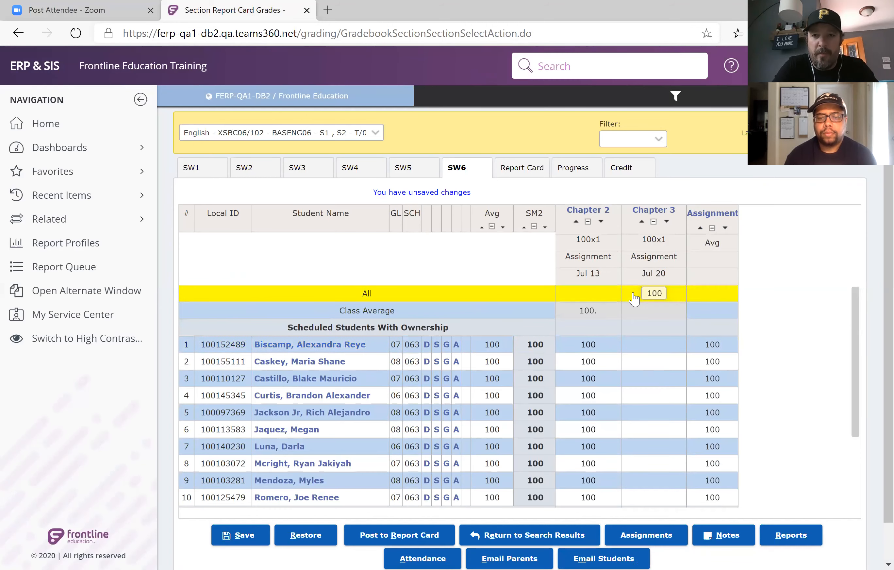
key("Return")
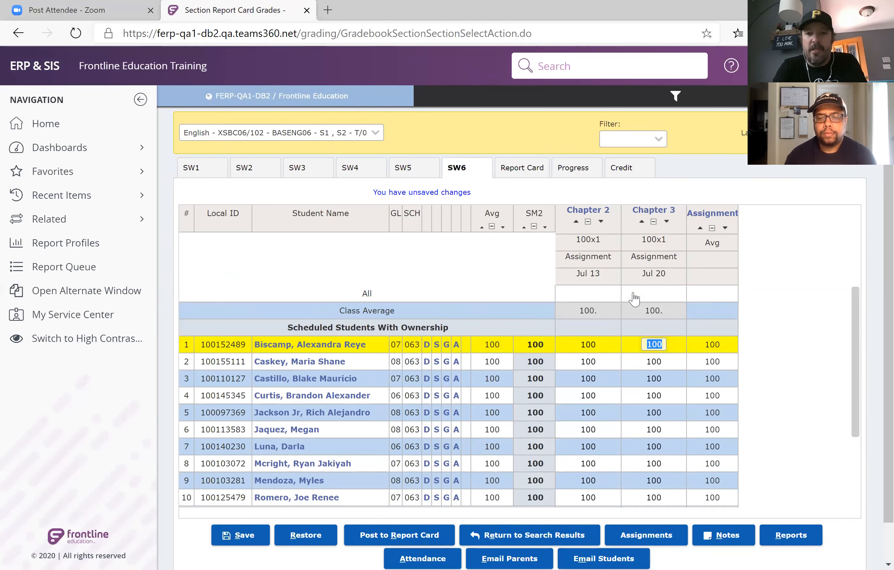
scroll(538, 391, "down", 1)
scroll(537, 391, "down", 1)
scroll(537, 391, "up", 2)
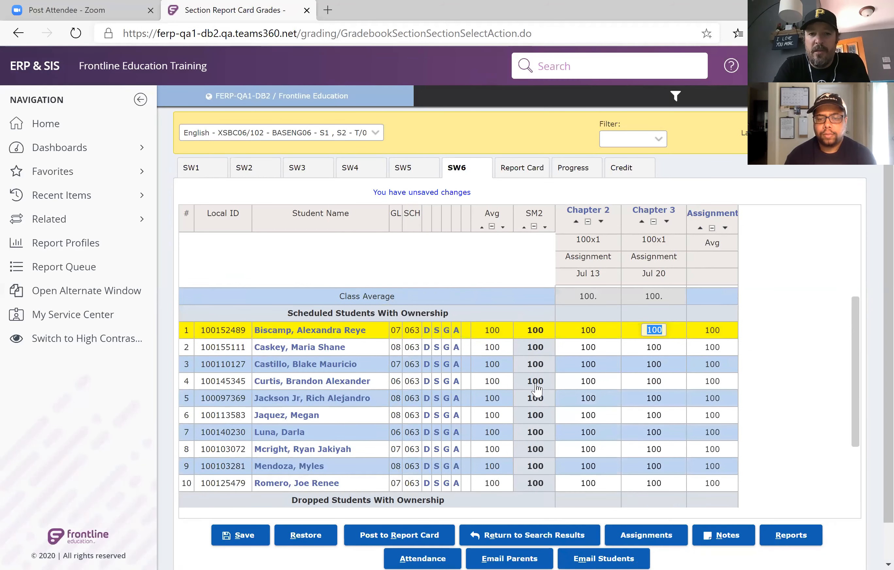
left_click(238, 536)
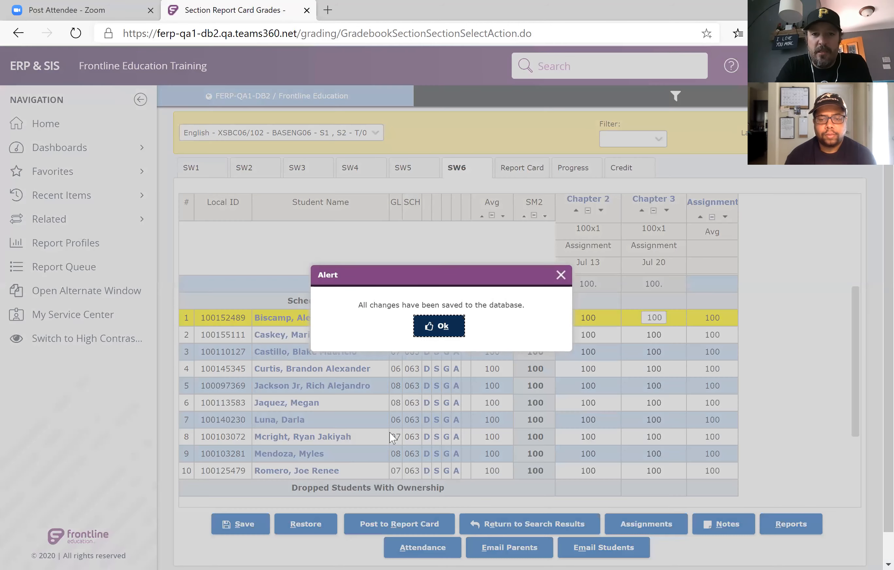
left_click(447, 332)
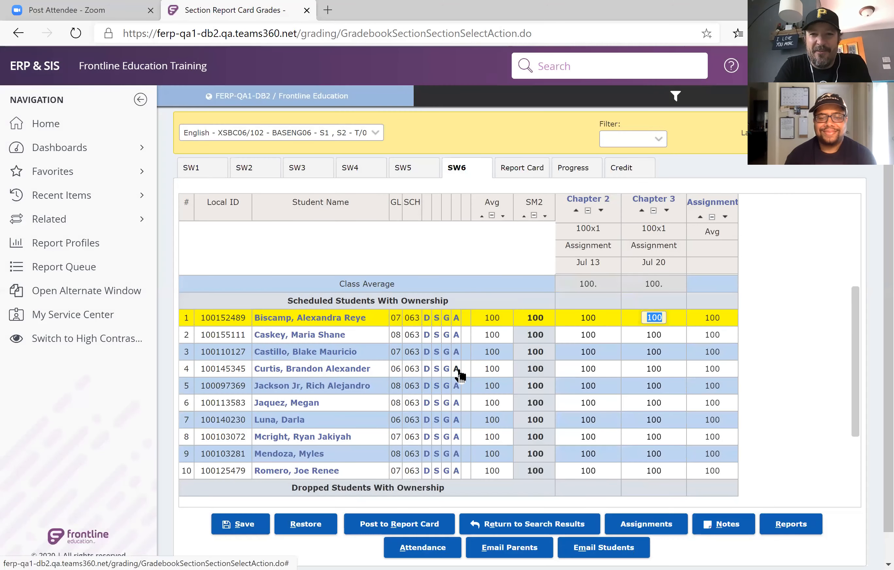
Post the English section's SW6 grades to the report card and dismiss the alert.
scroll(459, 373, "down", 2)
scroll(459, 373, "up", 3)
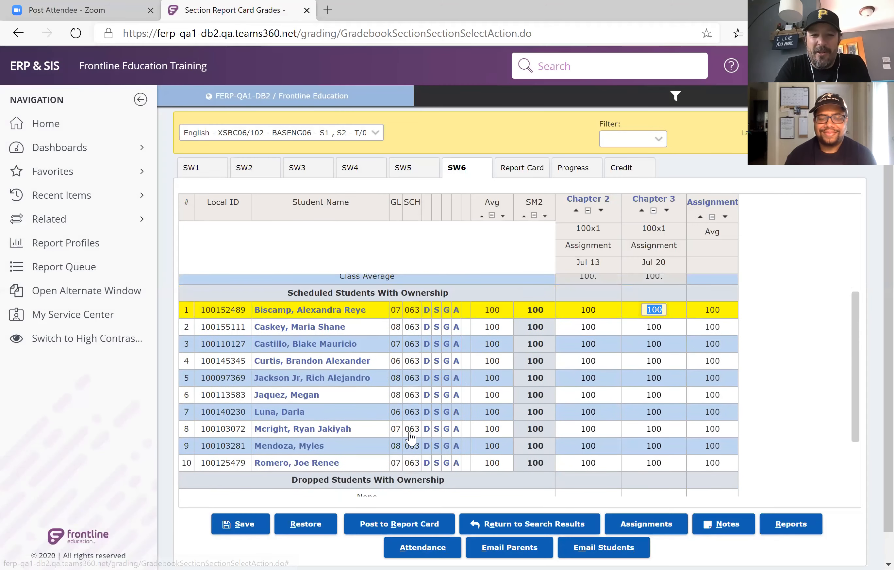
left_click(389, 520)
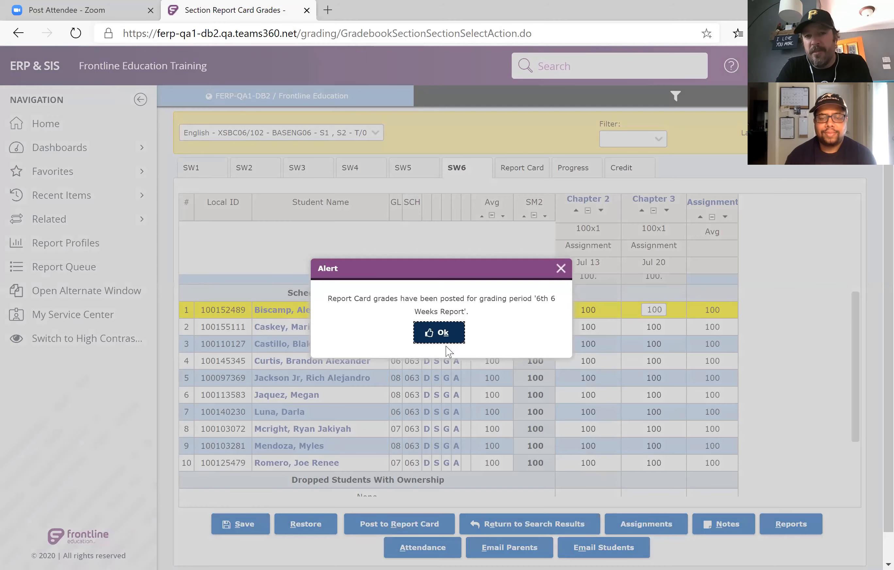
left_click(444, 334)
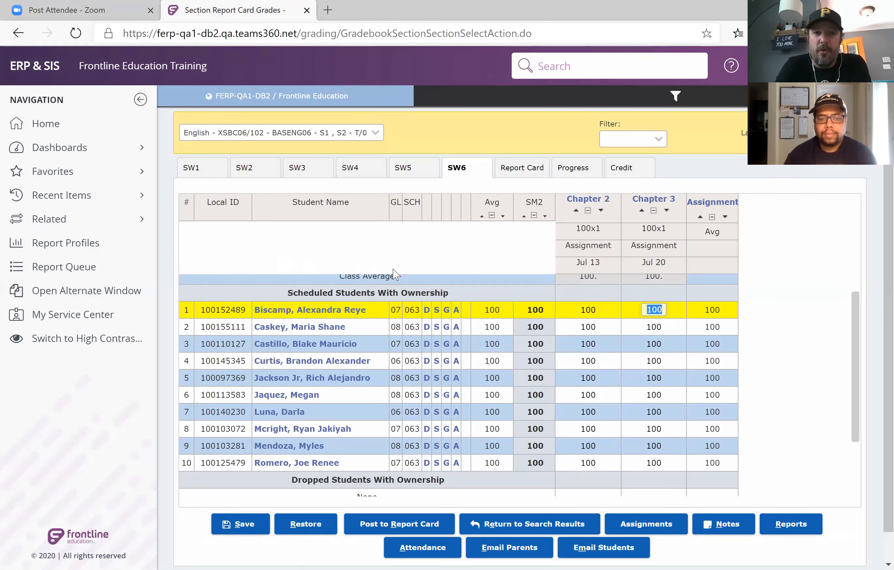
Open the English section's report card grades and filter them with Show Comments.
scroll(423, 263, "up", 1)
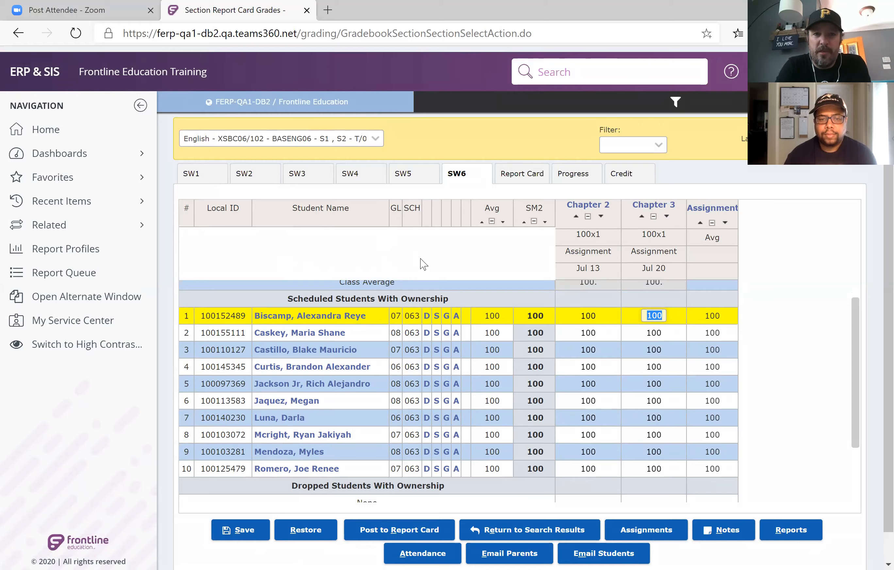
scroll(408, 249, "down", 2)
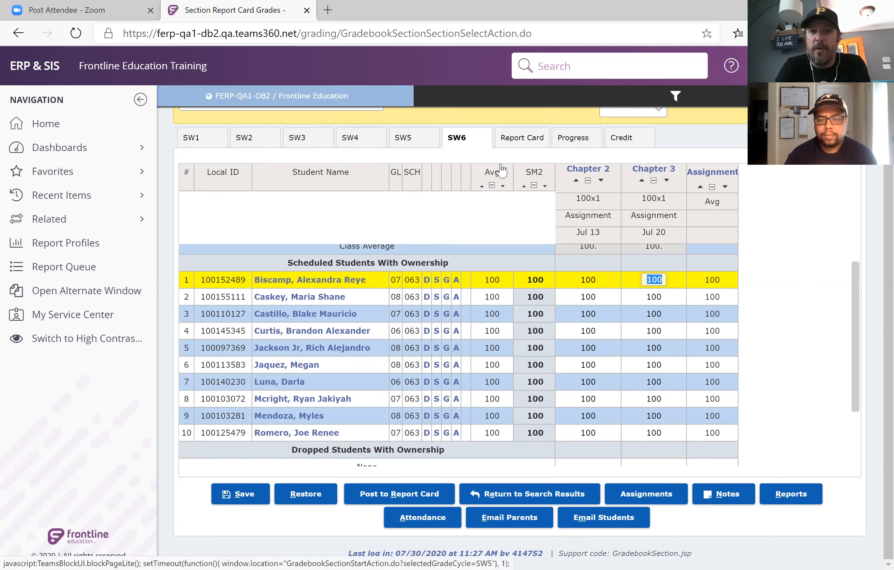
left_click(521, 140)
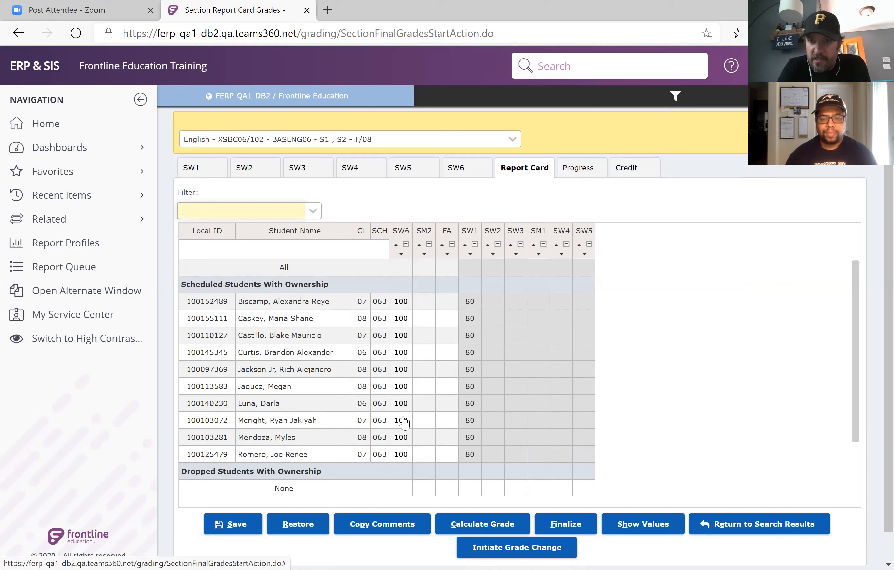
left_click(312, 216)
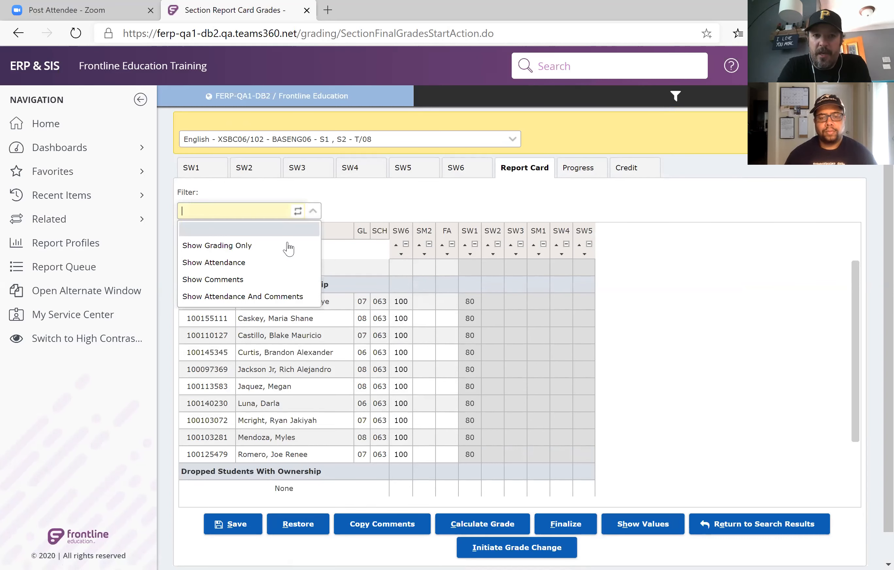
left_click(275, 284)
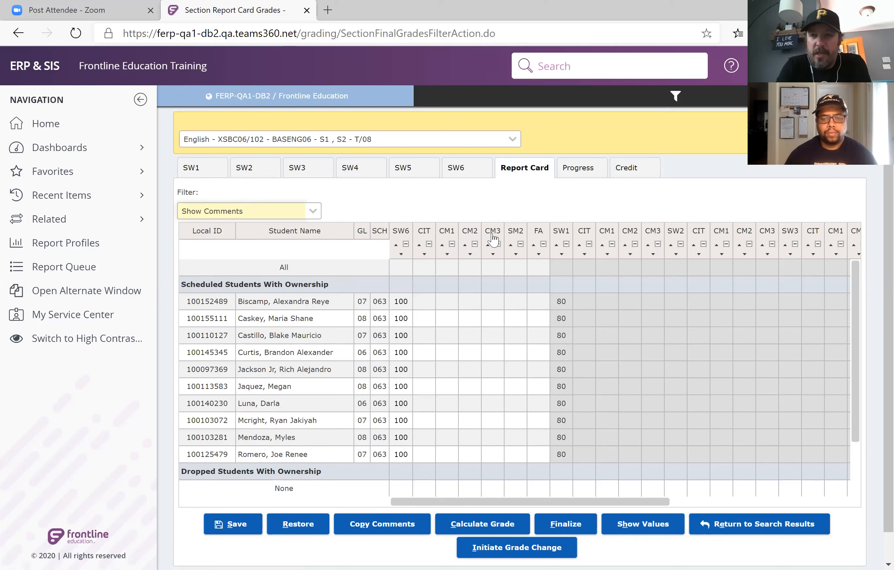
Look up the comment values, assign "Comes to class unprepared" as the first student's SW6 CM1 comment, and save the report card.
left_click(450, 302)
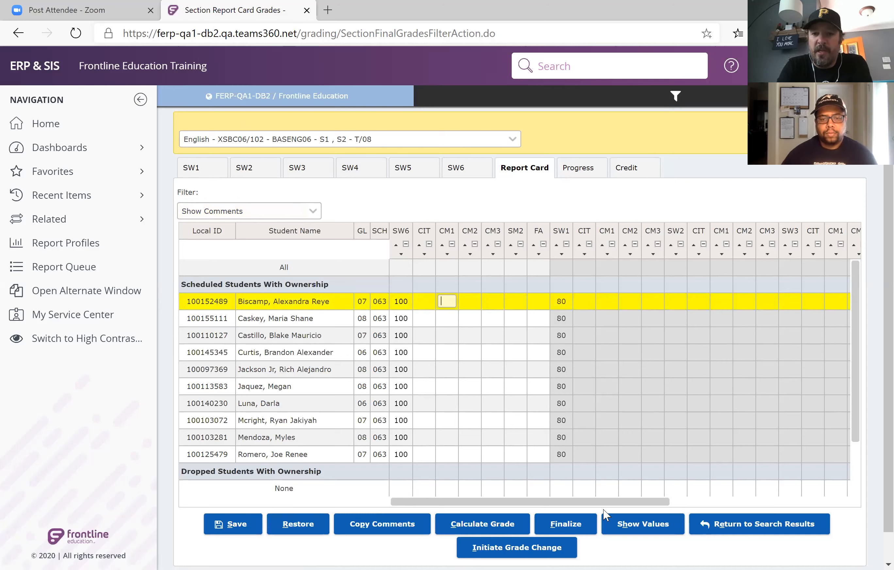
left_click(633, 532)
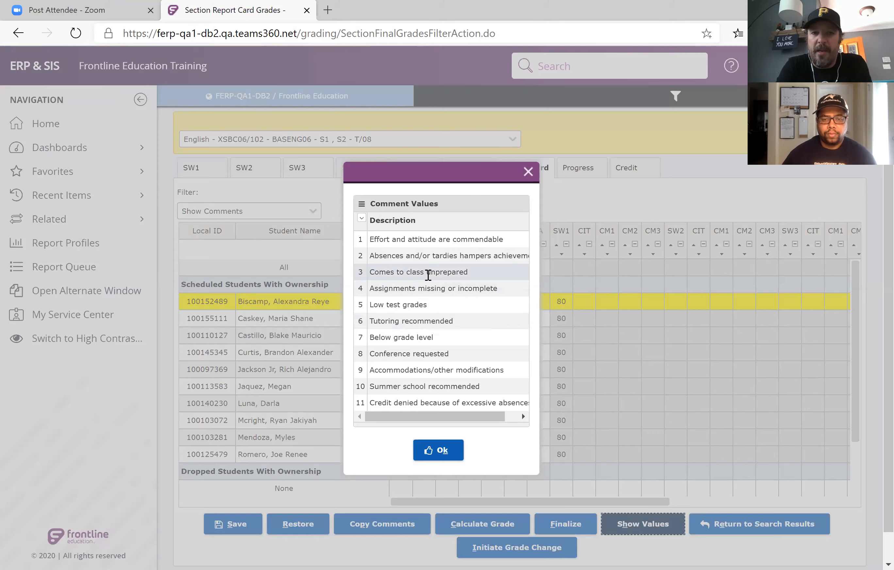
left_click(427, 272)
left_click(443, 450)
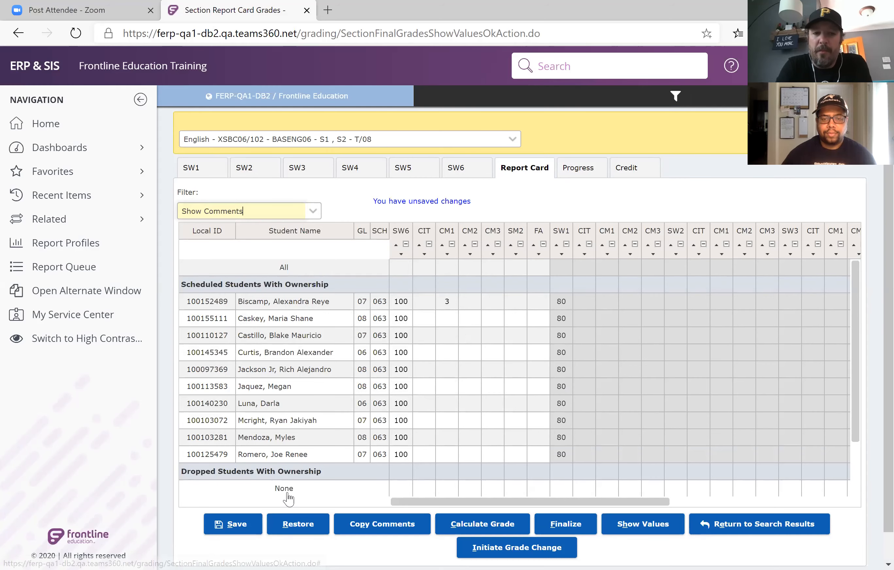
left_click(245, 527)
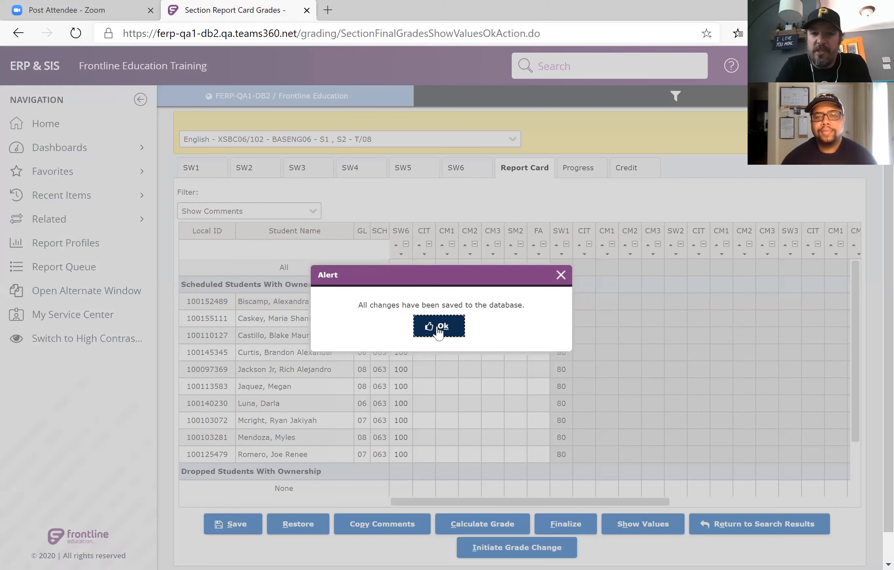
left_click(438, 327)
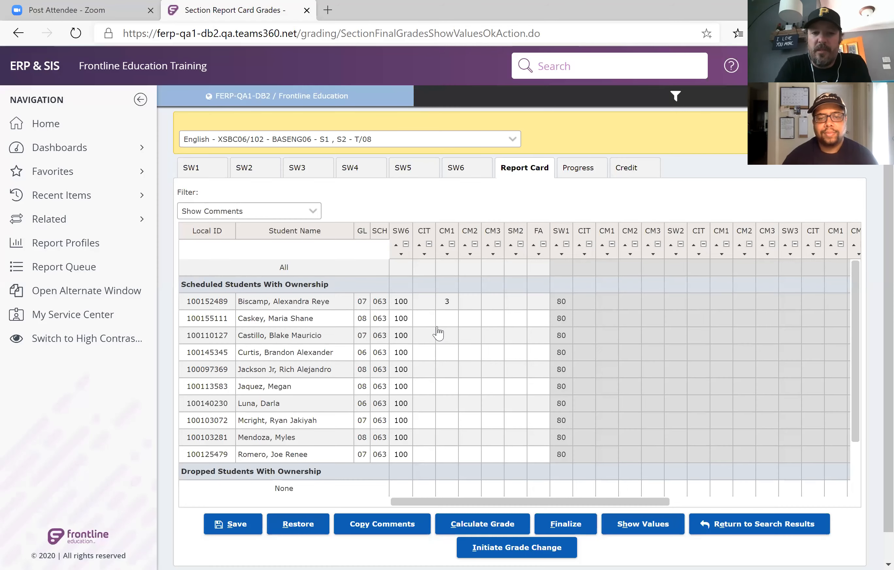
Filter the report card with Show Grading Only and go back to the SW6 gradebook.
left_click(312, 214)
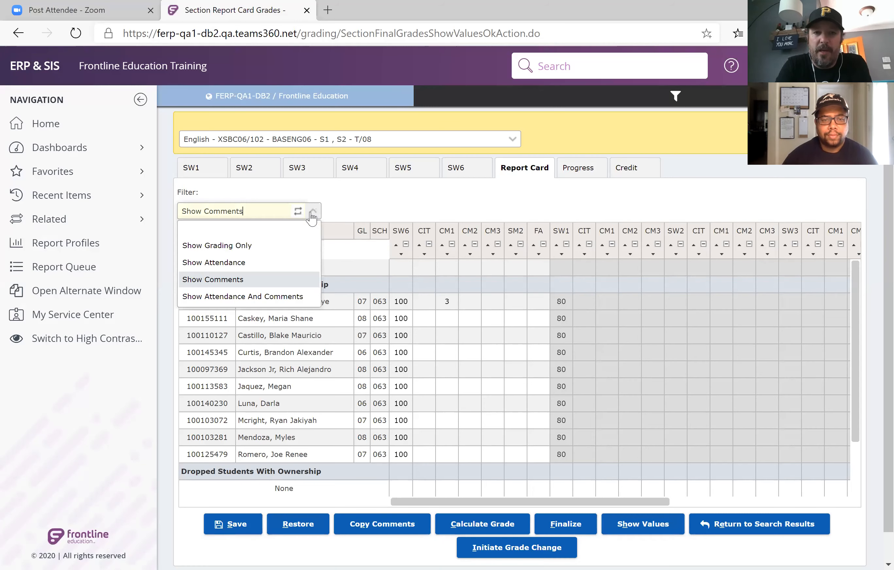
left_click(281, 245)
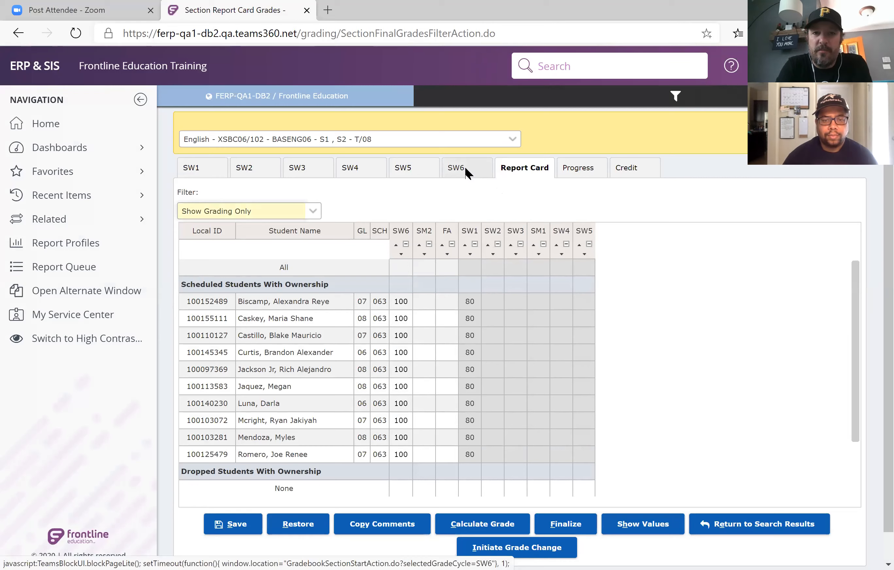
left_click(465, 166)
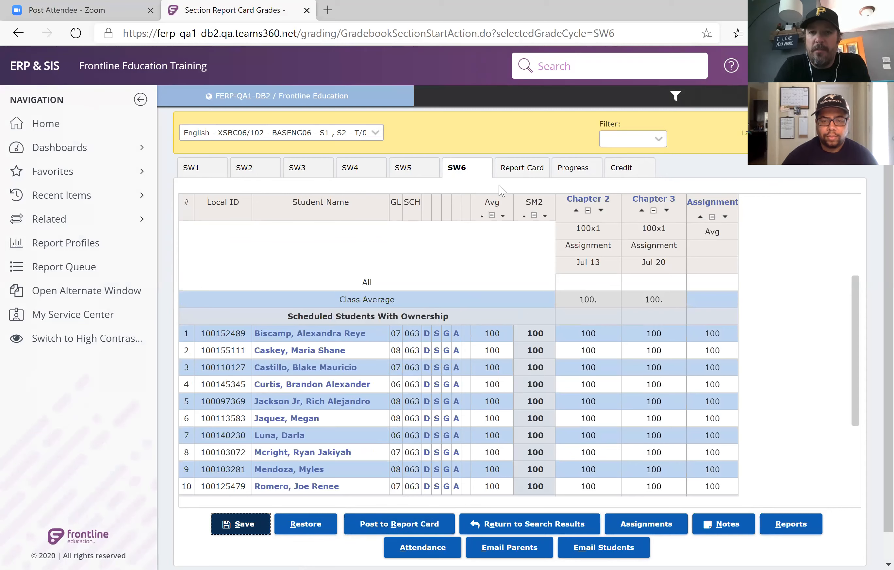
Return to the English section's report card and filter it with Show Comments to check the saved comment.
left_click(511, 175)
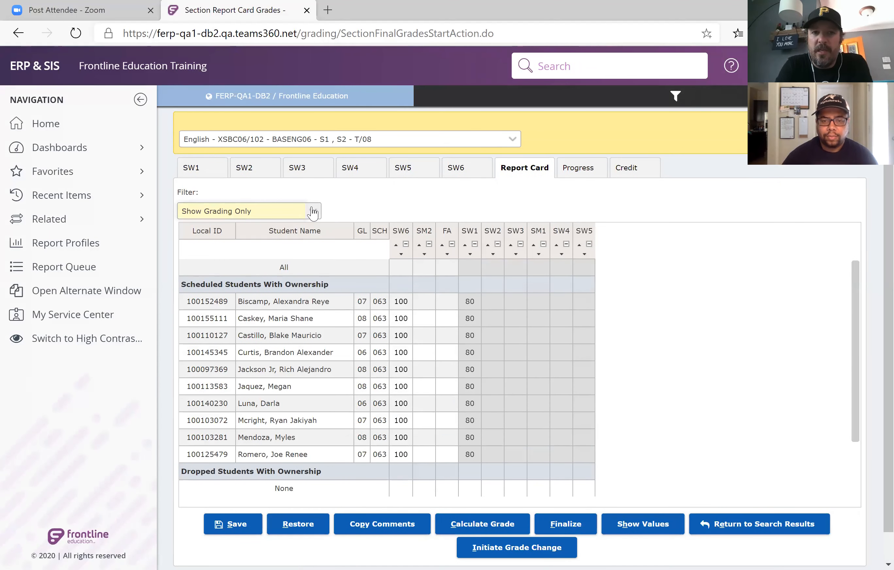
left_click(314, 212)
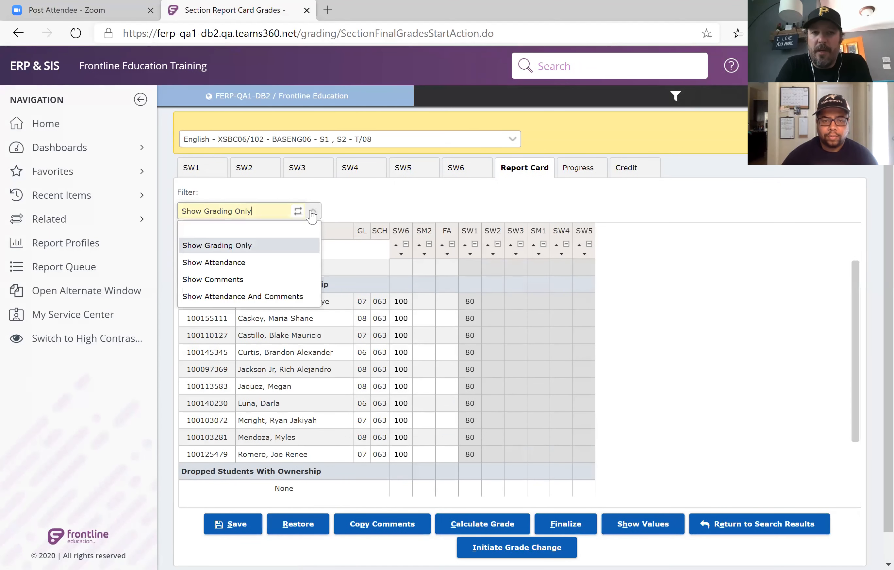
left_click(285, 283)
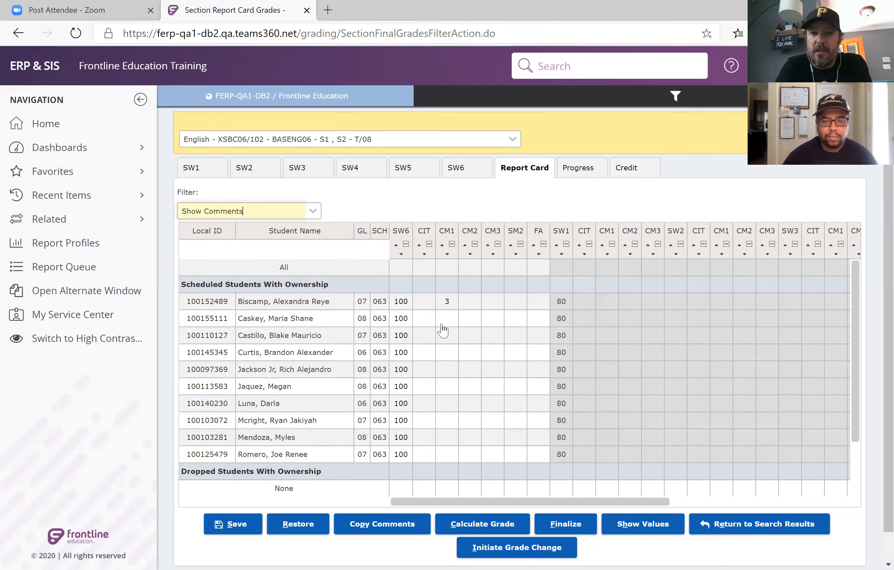
left_click(468, 307)
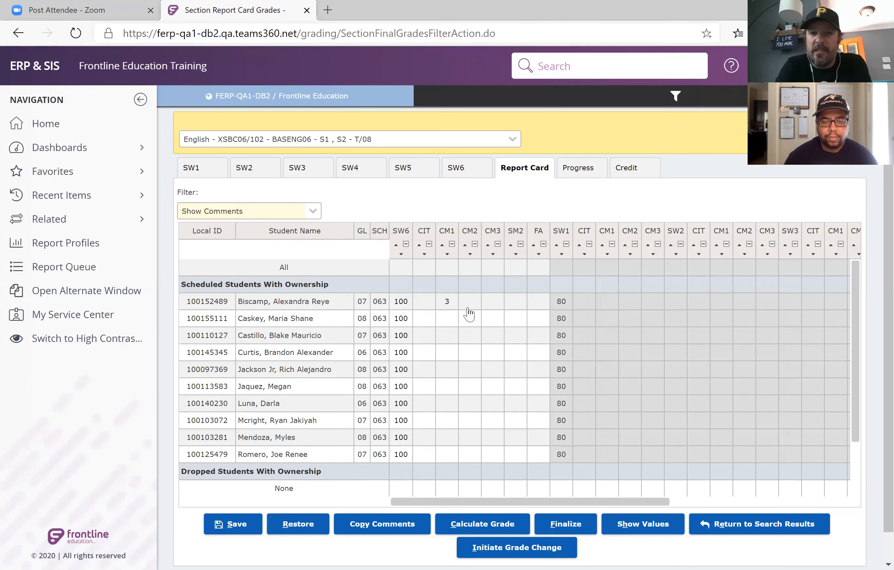
Look up the comment values and assign "Effort and attitude are commendable" as the SW6 CM2 comment for the first three students.
left_click(641, 525)
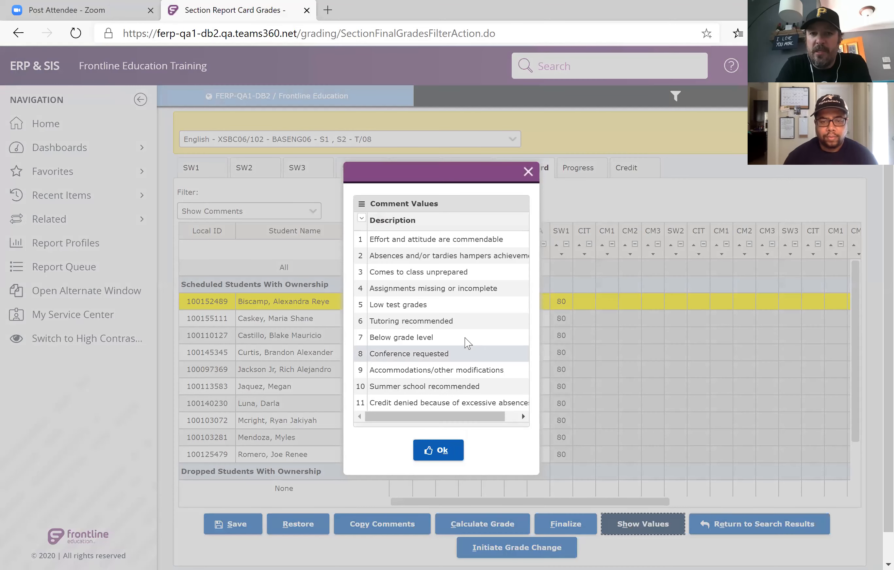
left_click(418, 244)
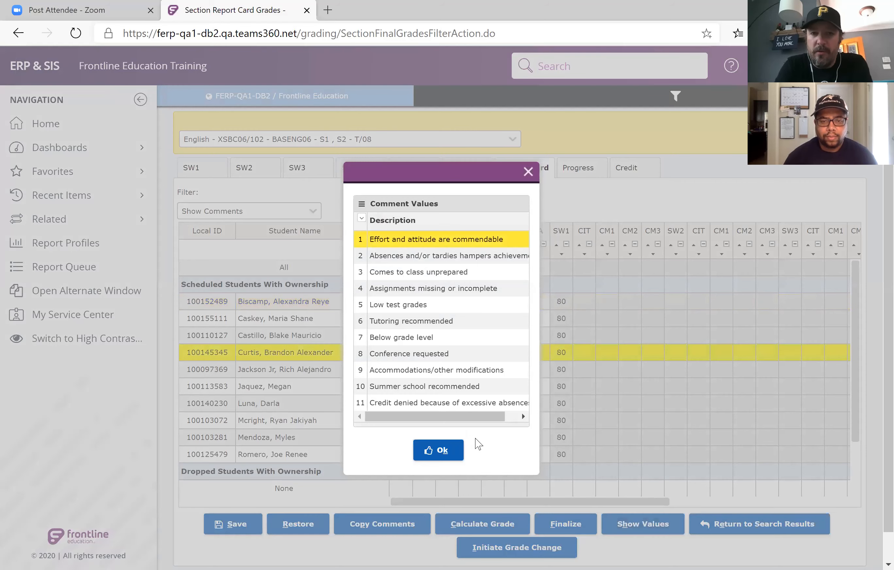
left_click(440, 450)
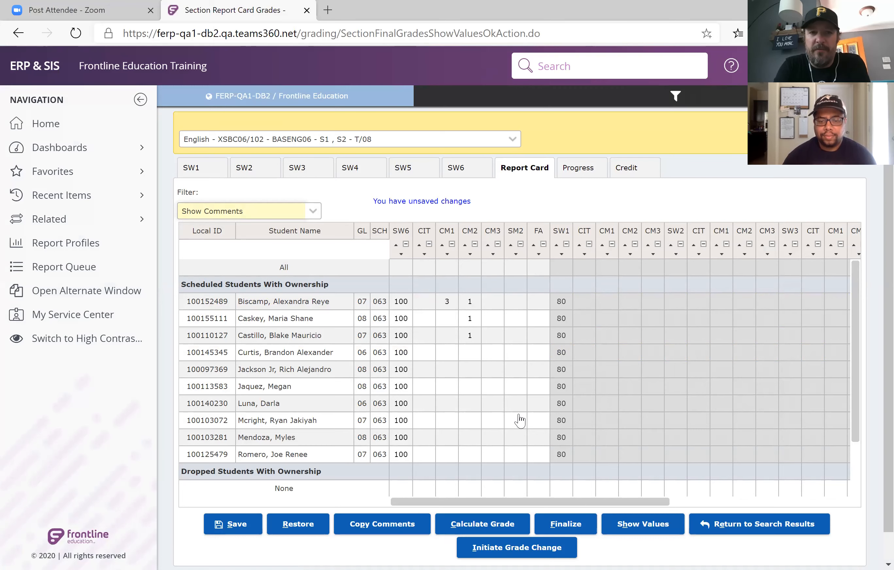
Go back to the SW6 gradebook and switch to the Social Studies XSSP06/102 section.
left_click(463, 179)
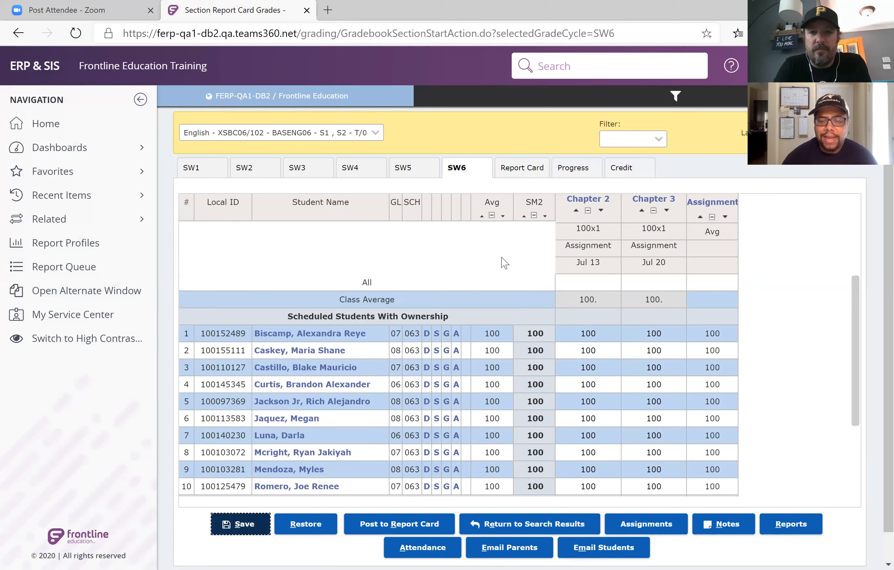
scroll(504, 263, "down", 1)
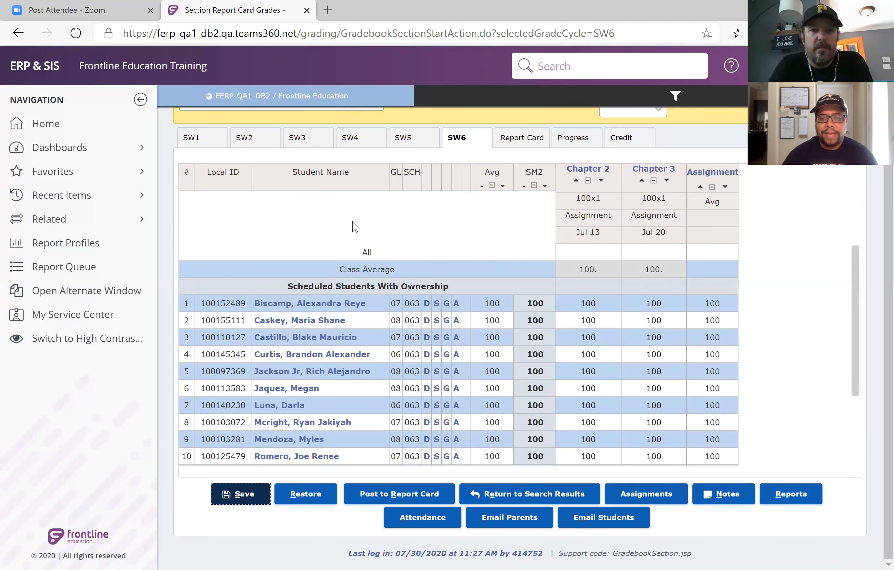
scroll(354, 226, "up", 2)
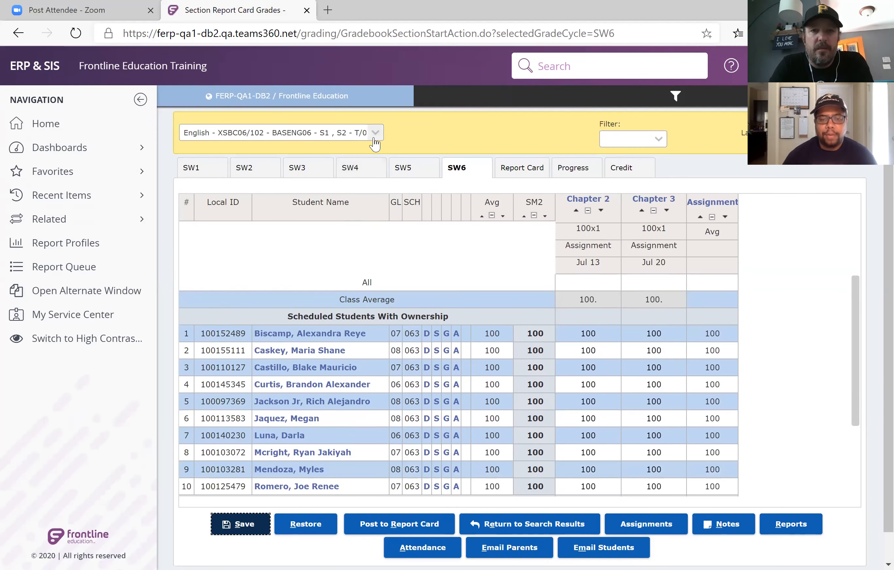
left_click(374, 142)
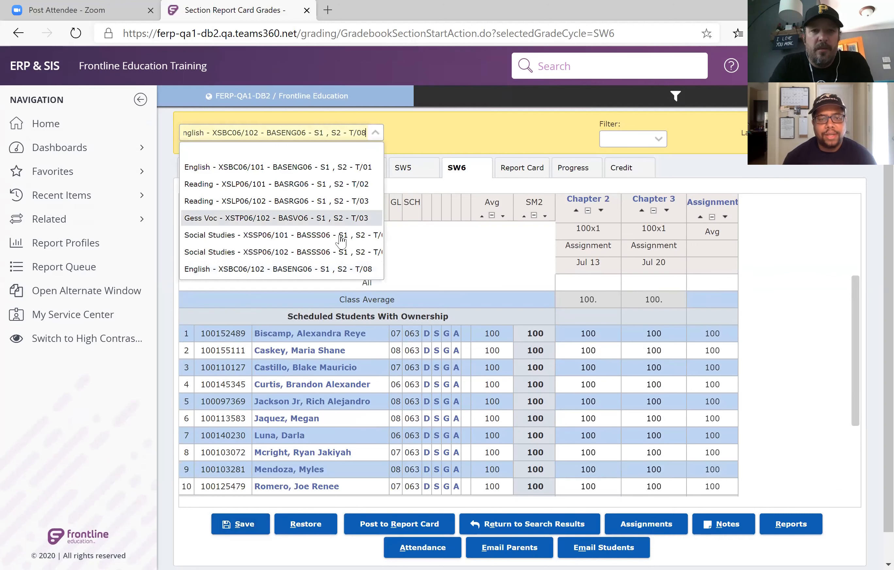
left_click(341, 250)
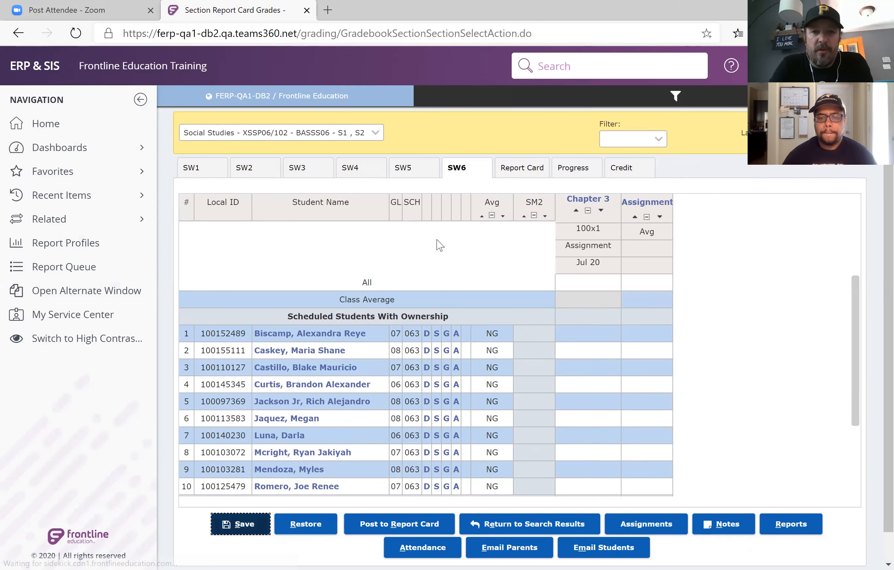
Give all students in the Social Studies section a grade of 100 on the Chapter 3 assignment.
left_click(582, 282)
type("100")
key("Return")
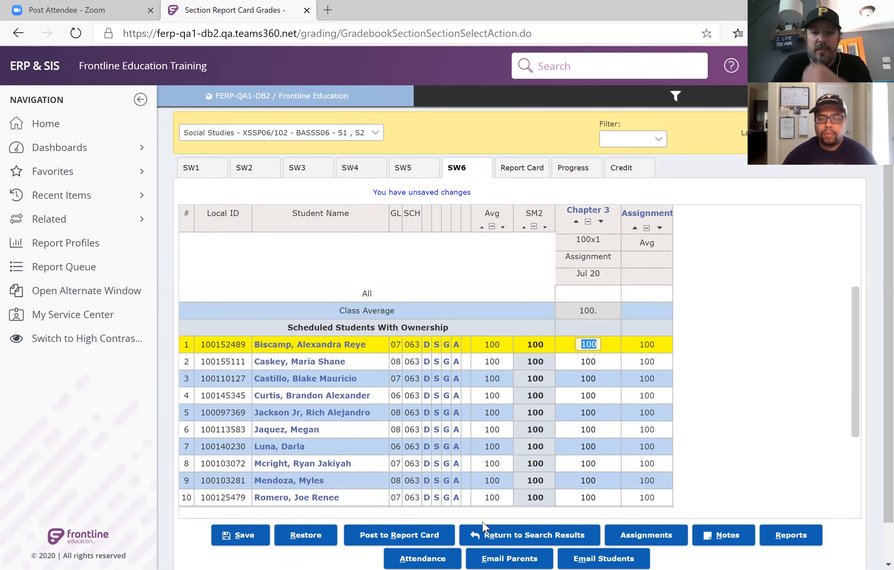
Post the section's SW6 grades to the report card and open the section's report card grades.
left_click(430, 541)
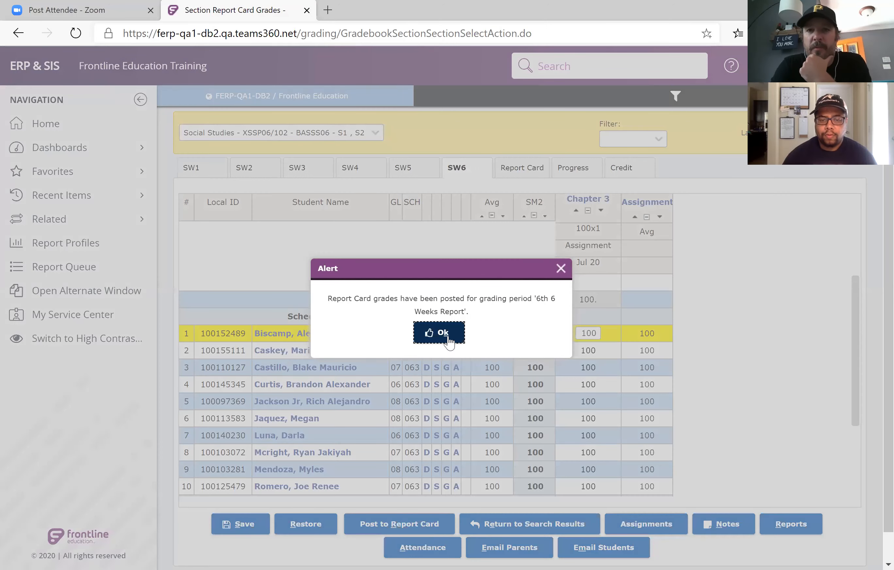
left_click(443, 333)
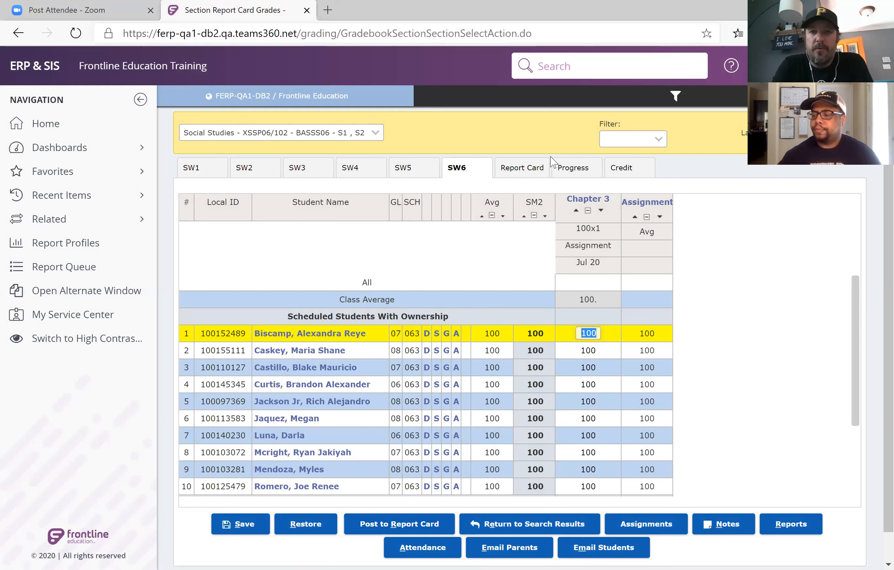
left_click(536, 170)
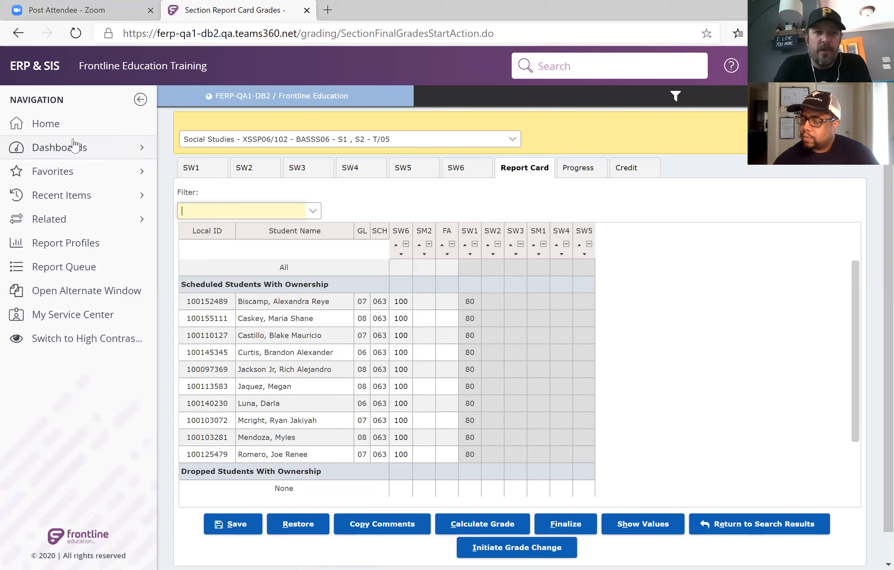
Open the Discipline Fast Form from the home page and search for students by a partial first name.
left_click(54, 129)
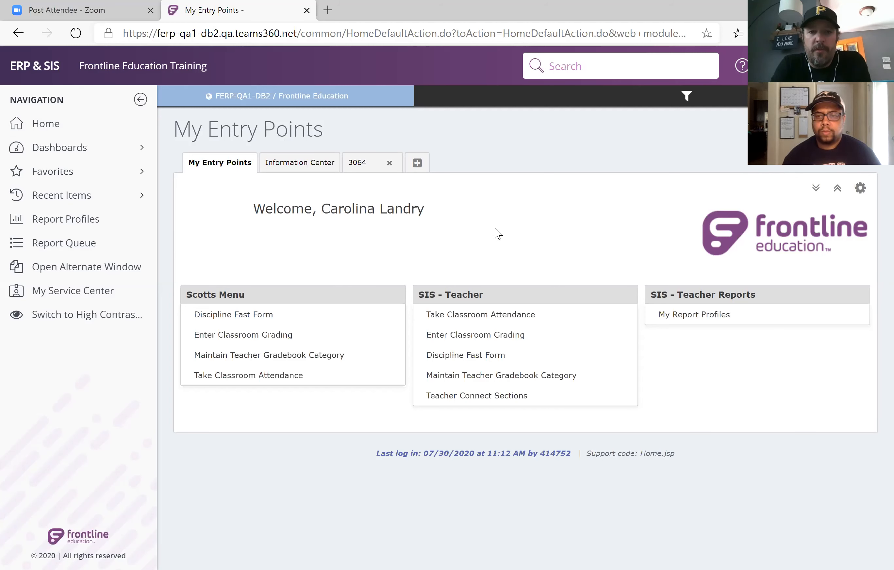
left_click(472, 366)
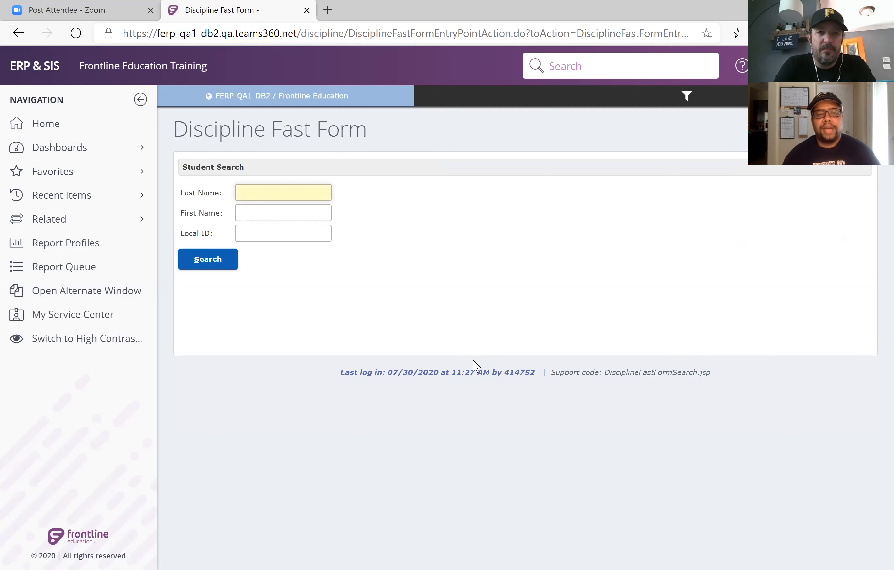
key("Tab")
type("yes")
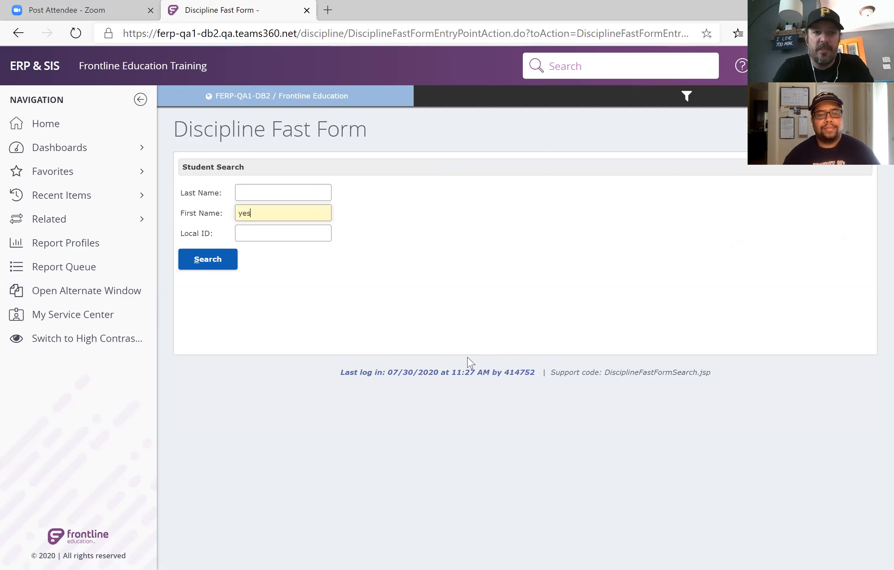
key("Return")
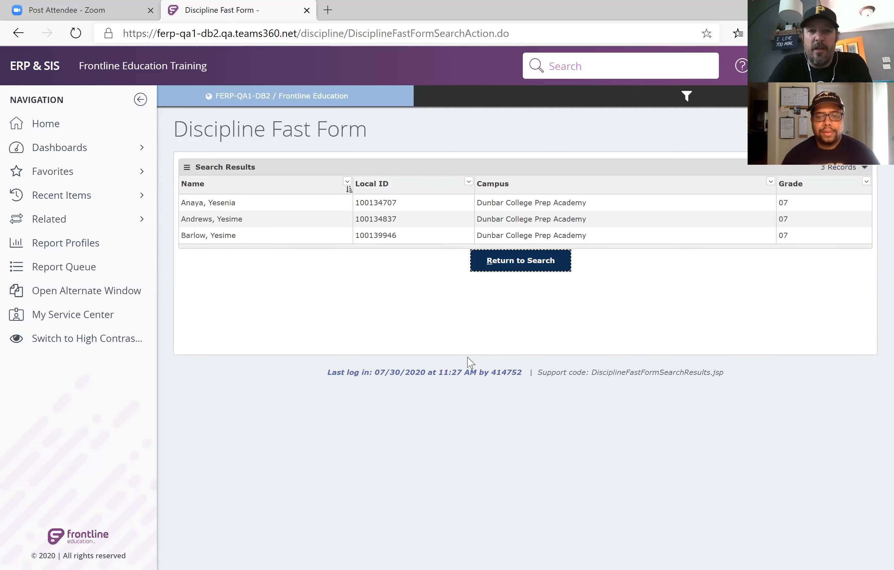
Return to the student search, repeat it with the same partial first name, and open the first matching student's incident form.
left_click(538, 267)
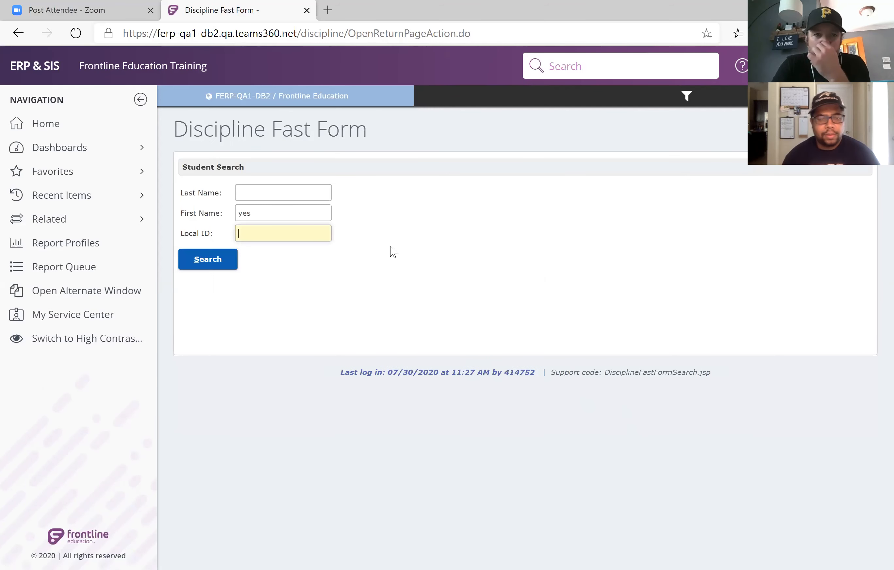
left_click(291, 197)
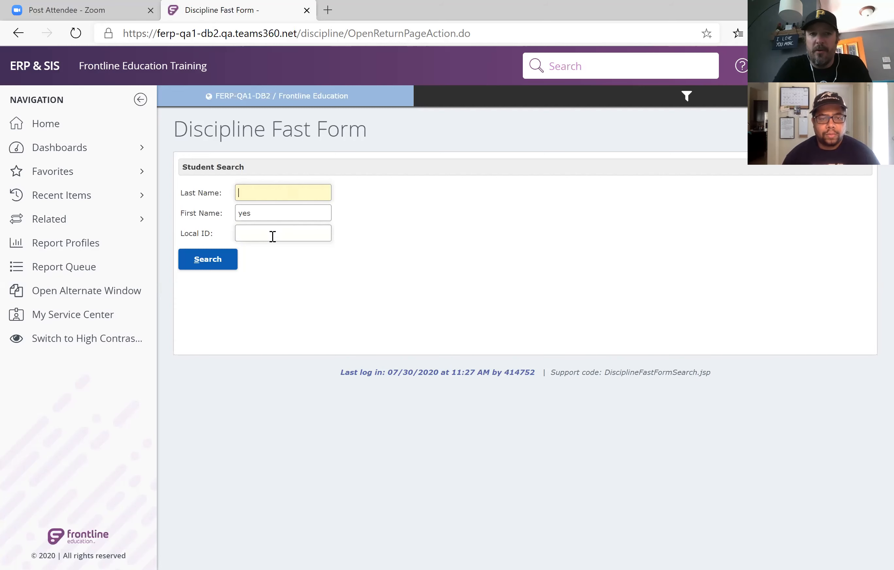
left_click(217, 260)
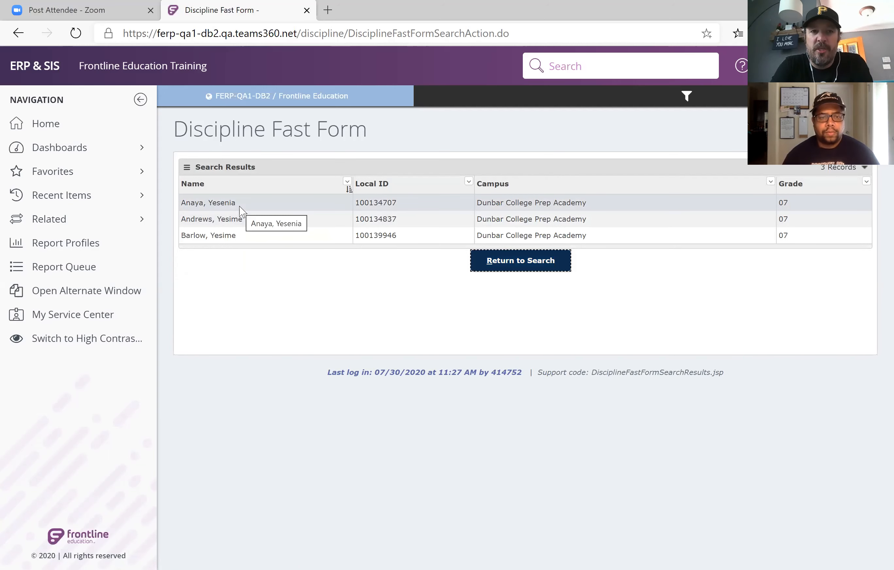
left_click(242, 210)
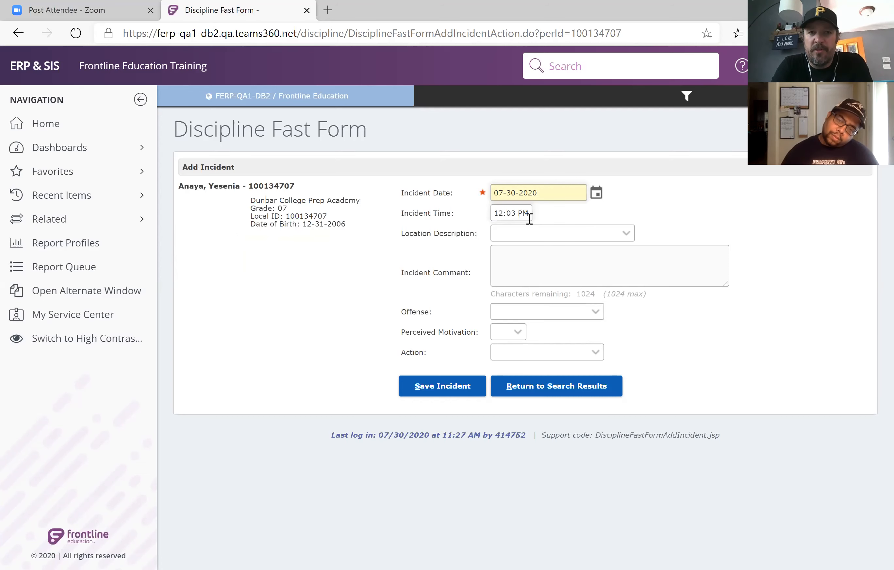
Set the incident's location to Hallway and enter the comment "Was not wearing ID card".
left_click(536, 232)
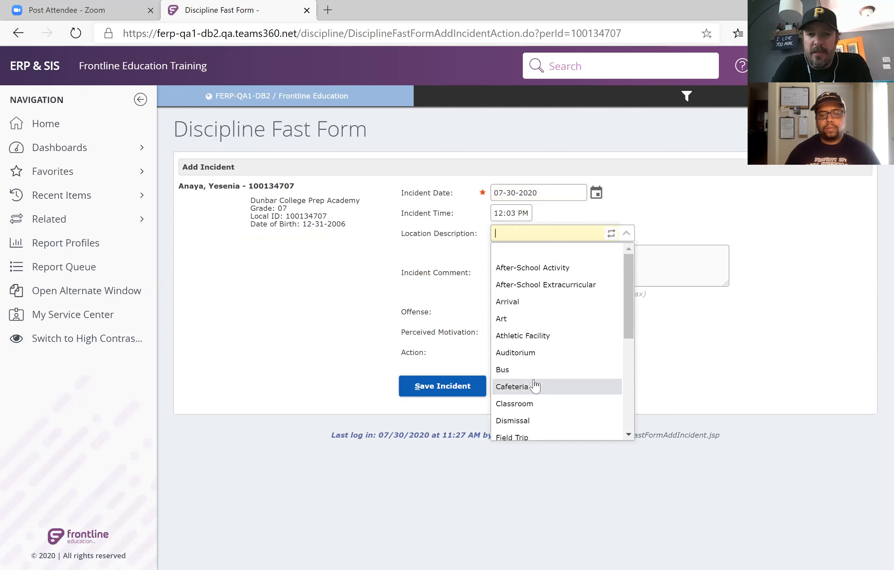
scroll(536, 386, "down", 2)
left_click(535, 403)
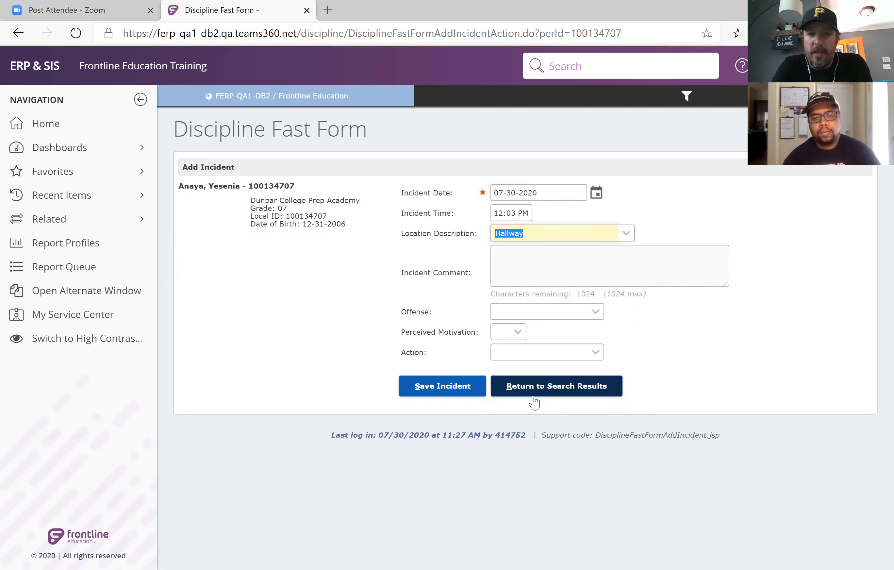
left_click(508, 265)
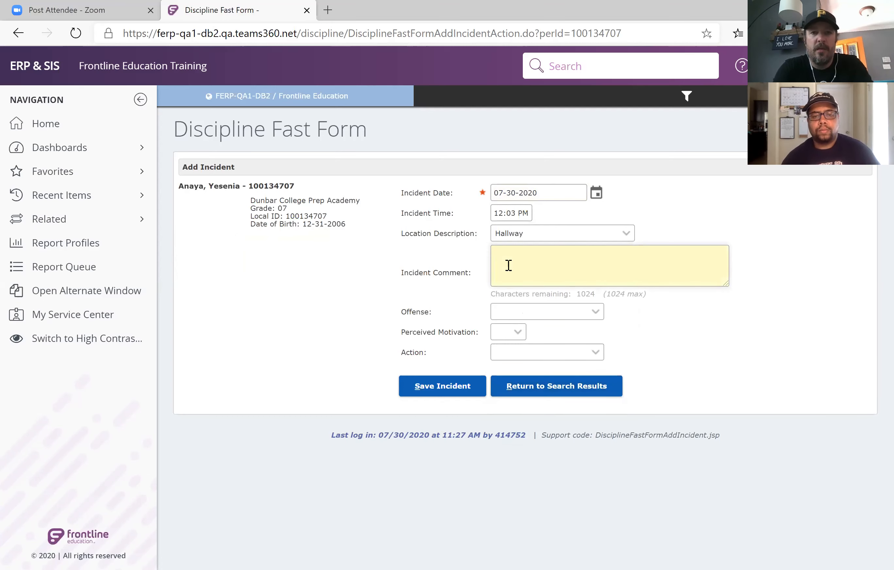
type("Was not wearing ID card")
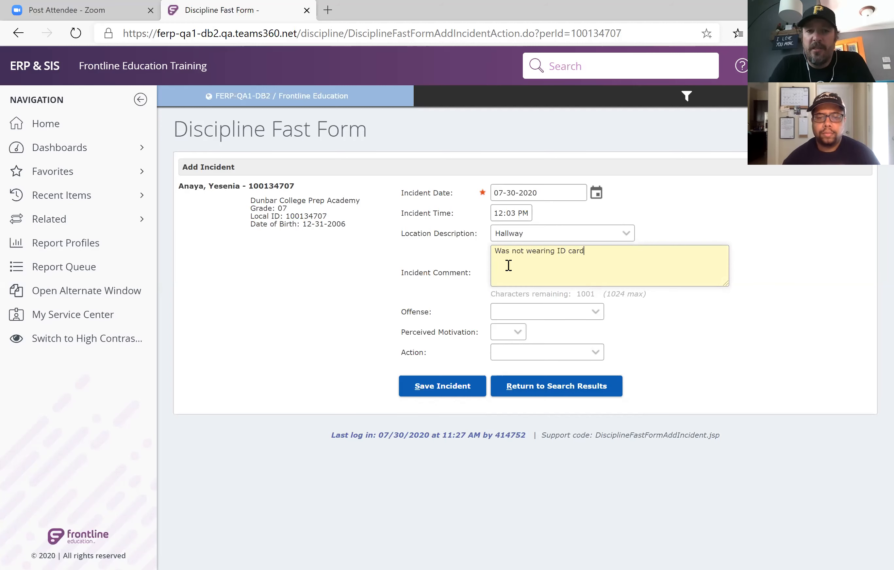
Check the incident's Offense and Perceived Motivation choices and try to set the Action to a conference with the student.
left_click(527, 305)
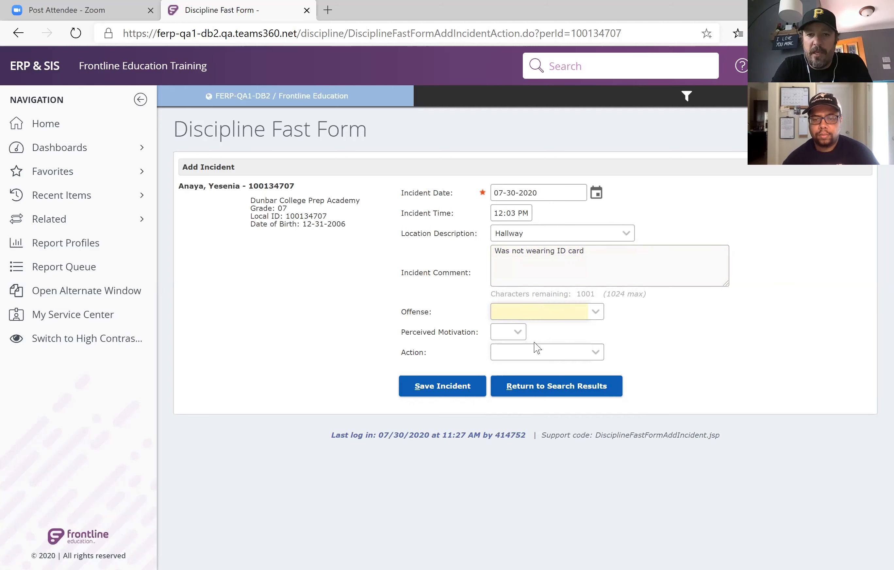
left_click(524, 336)
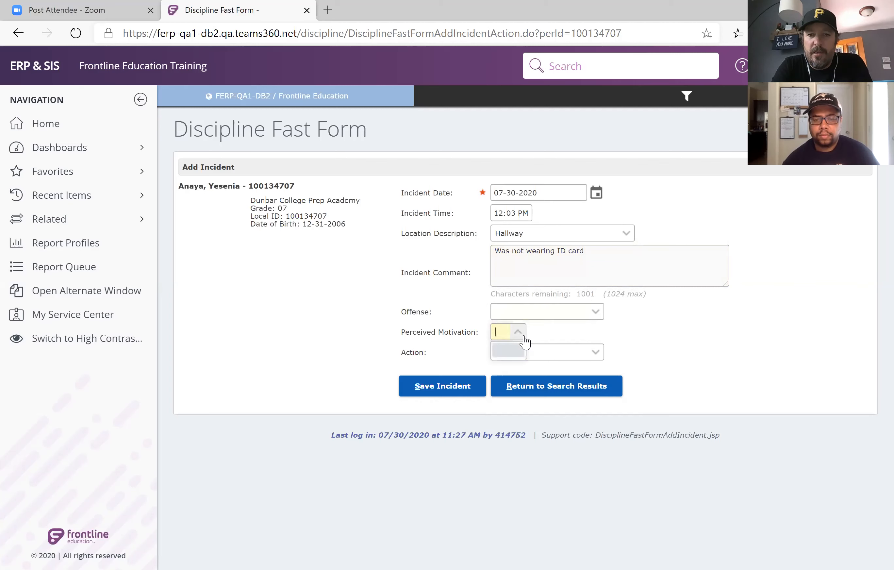
left_click(600, 352)
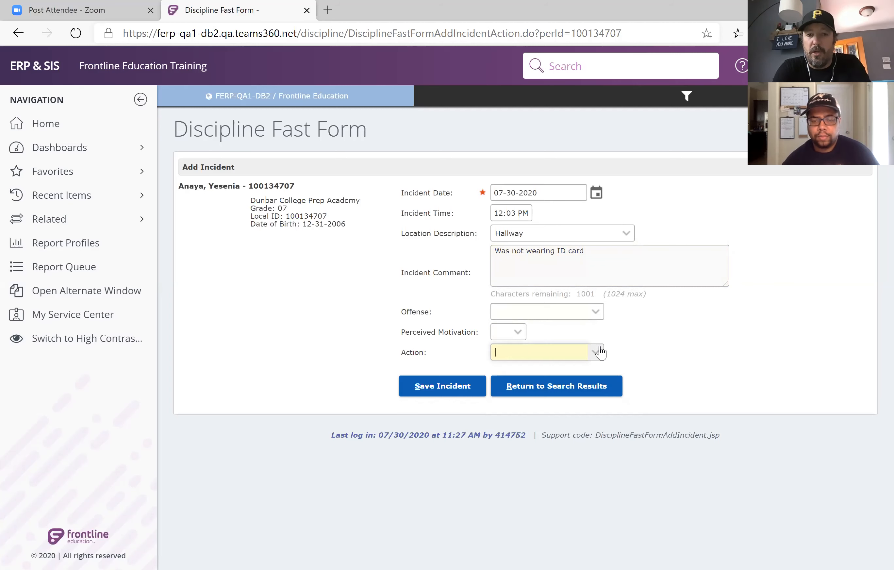
type("confernce w/ student")
key("BackSpace")
key("BackSpace")
key("BackSpace")
key("BackSpace")
key("BackSpace")
key("BackSpace")
key("BackSpace")
key("BackSpace")
key("BackSpace")
key("BackSpace")
key("BackSpace")
key("BackSpace")
key("BackSpace")
key("BackSpace")
key("BackSpace")
key("BackSpace")
key("BackSpace")
key("BackSpace")
key("BackSpace")
key("BackSpace")
Try to set the incident's Action to "warning", and clear the entry.
type("warning")
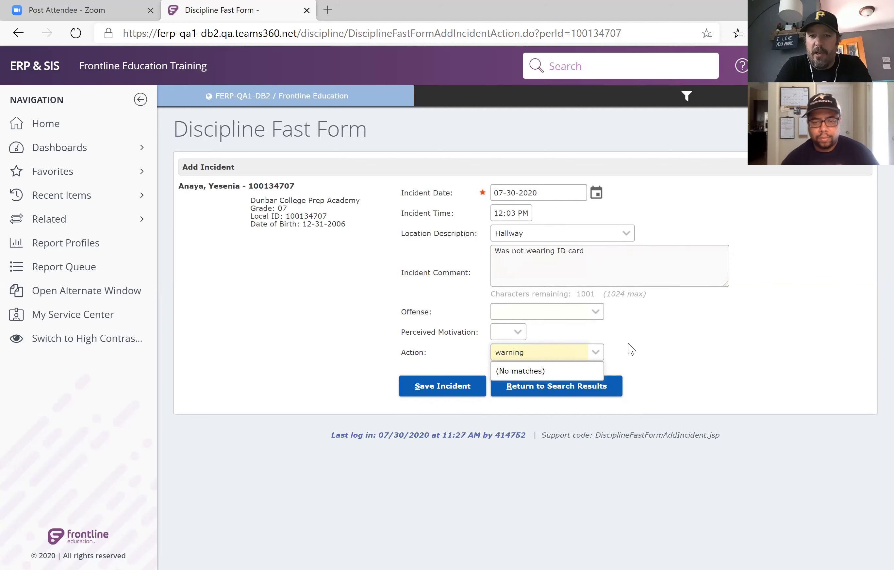
key("BackSpace")
key("BackSpace")
key("BackSpace")
key("BackSpace")
key("BackSpace")
key("BackSpace")
key("BackSpace")
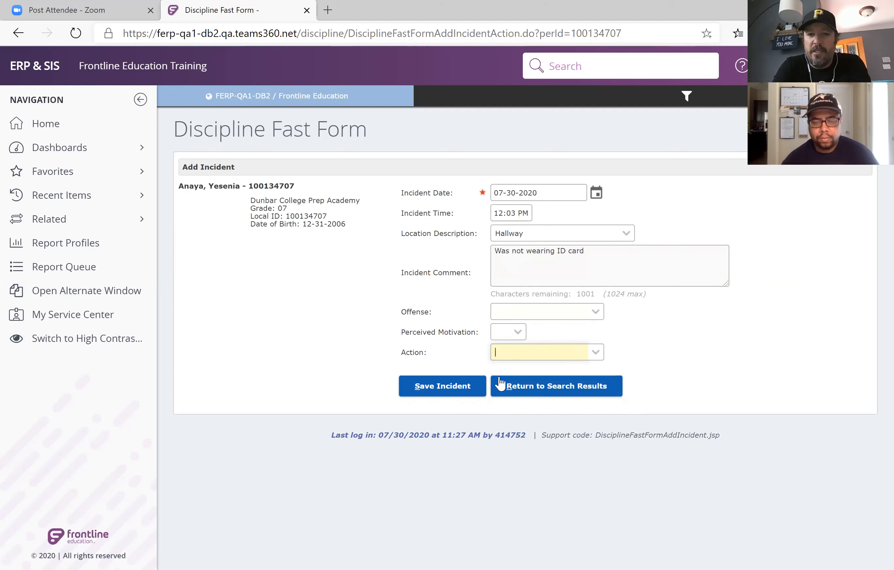
type("war")
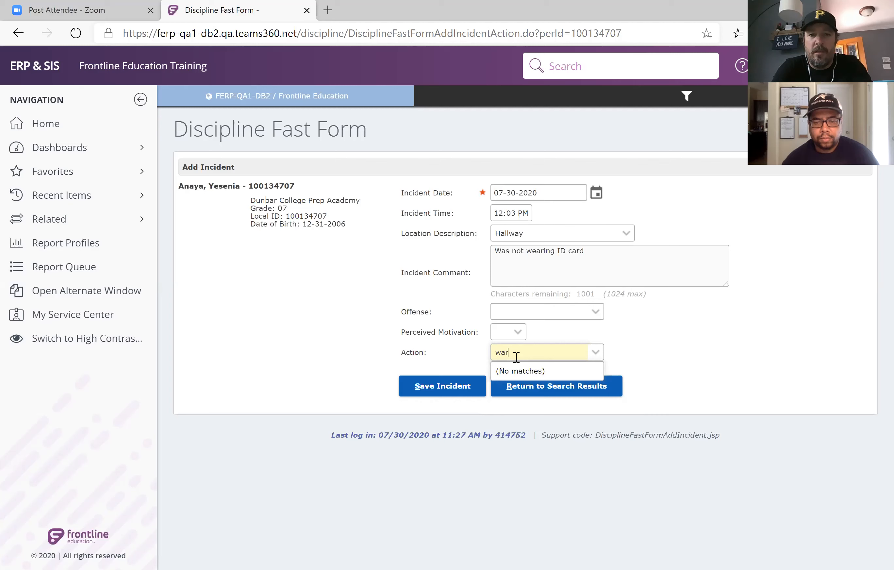
type("ning")
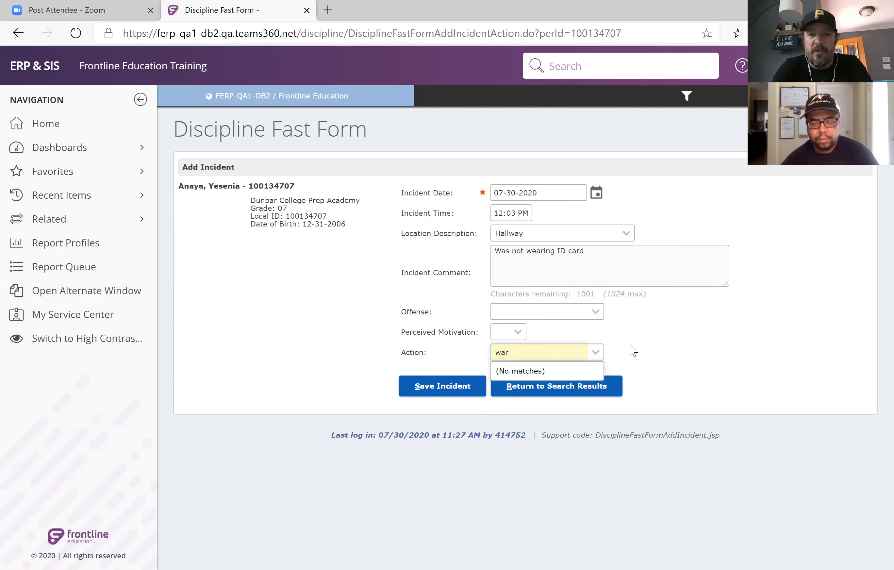
key("BackSpace")
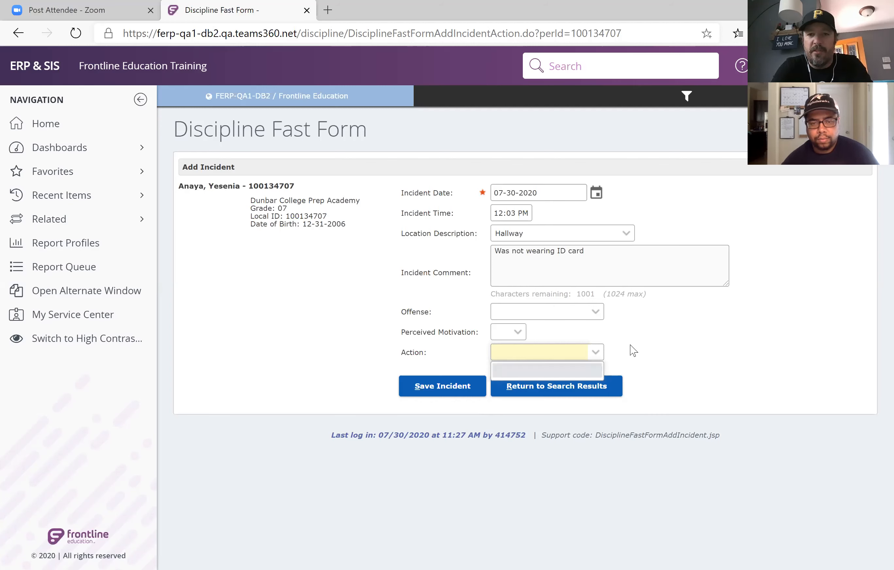
Save the student's ID card incident with the Offense and Action left blank.
left_click(600, 315)
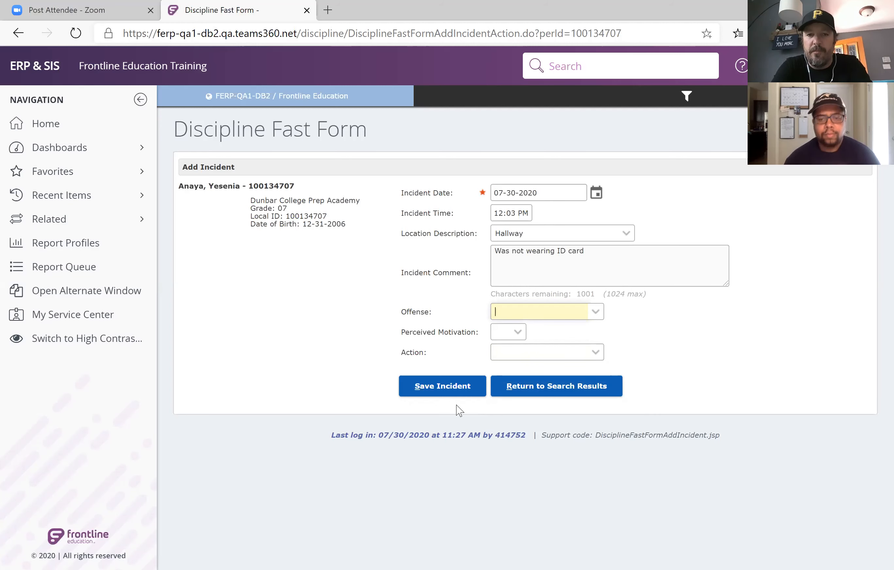
left_click(450, 391)
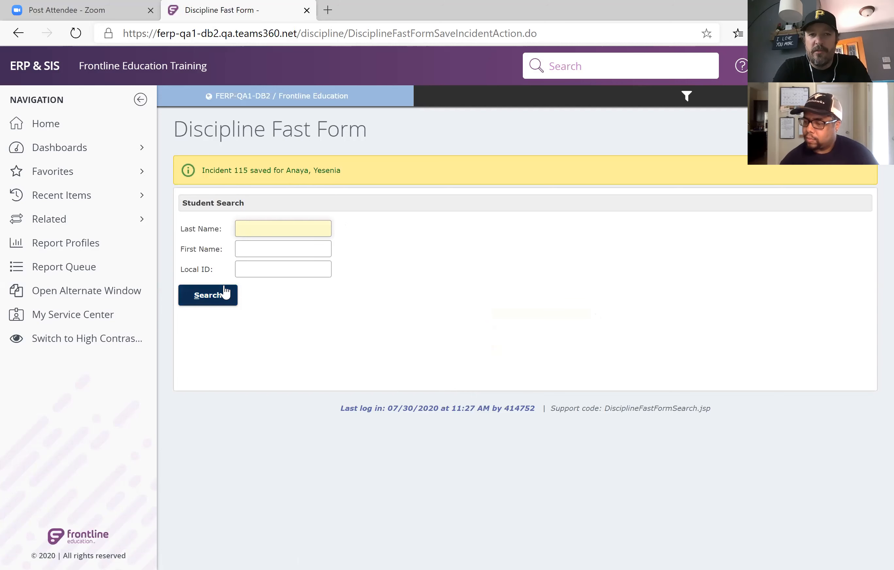
type("mi")
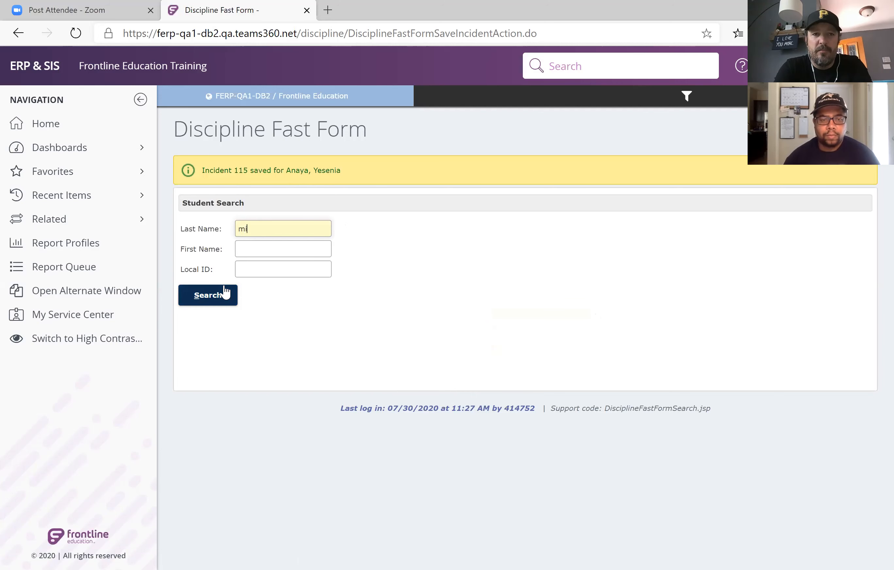
key("BackSpace")
key("BackSpace")
key("Tab")
type("mi")
key("BackSpace")
key("BackSpace")
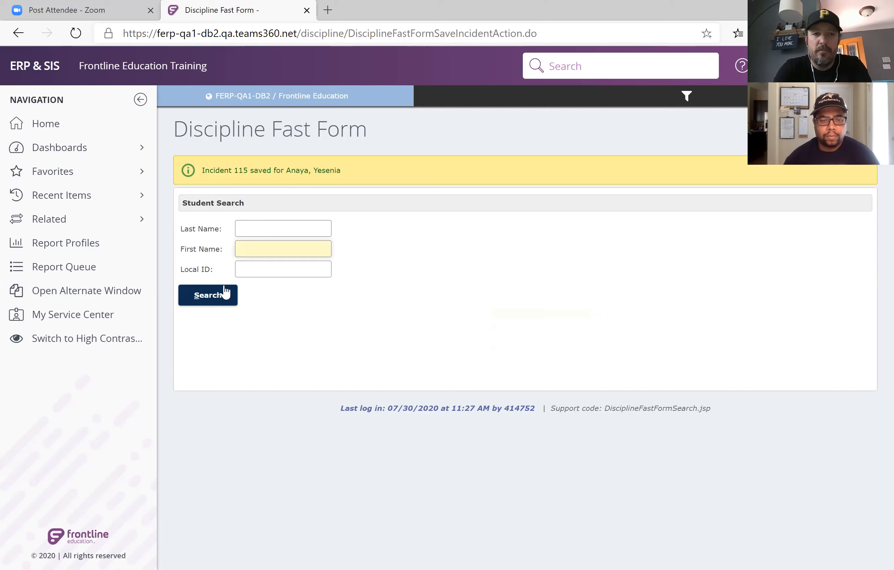
Search for students by the partial last name "mil", and clear the search entry.
key("shift+Tab")
type("mil")
left_click(224, 286)
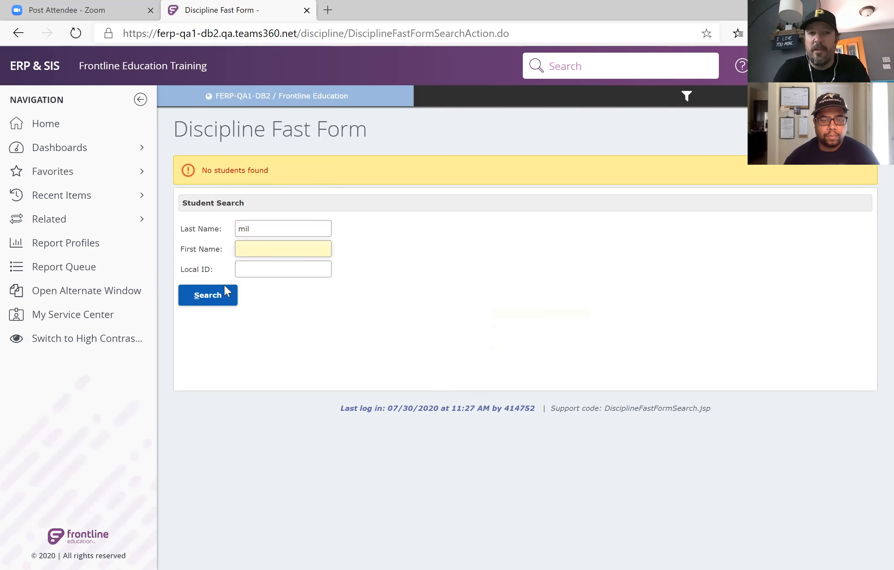
left_click(260, 232)
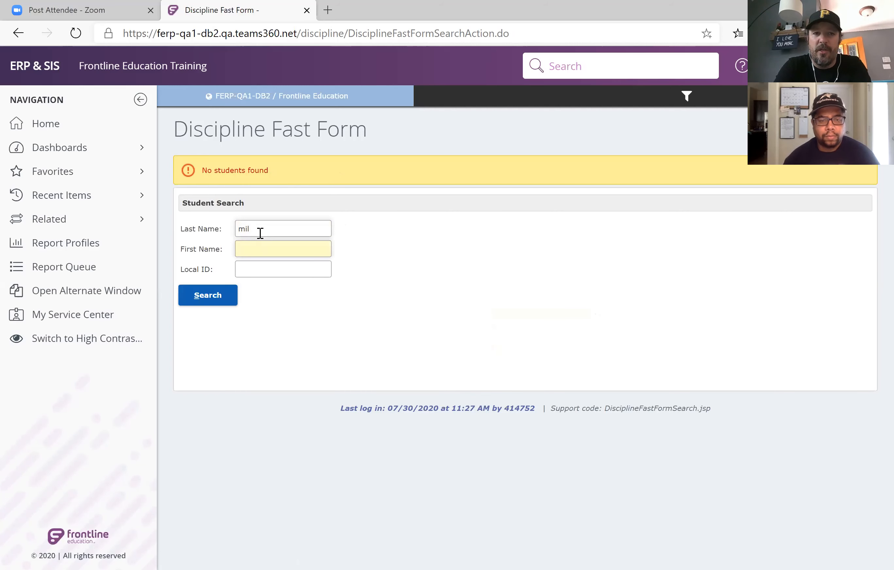
key("BackSpace")
key("BackSpace")
key("BackSpace")
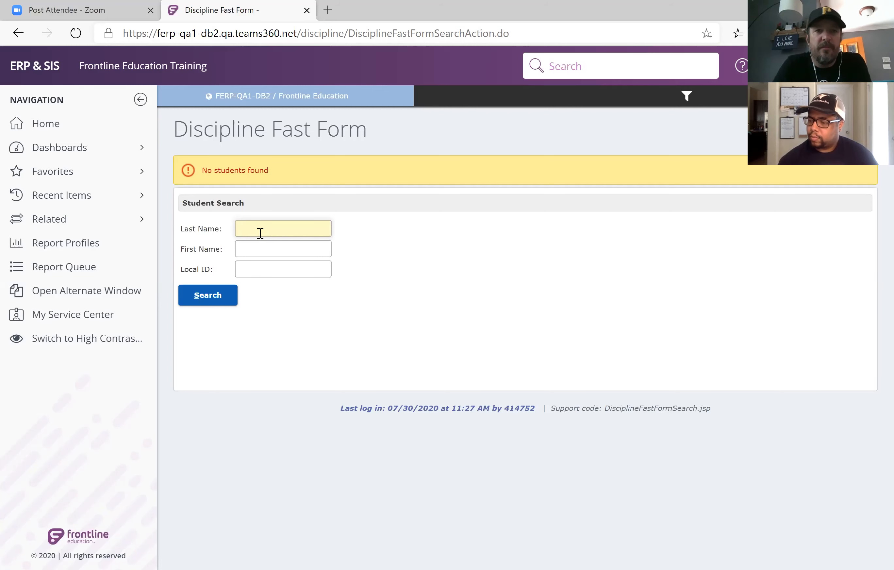
Go to the report profiles and open the Failing Averages Report from the student teacher reports.
left_click(51, 137)
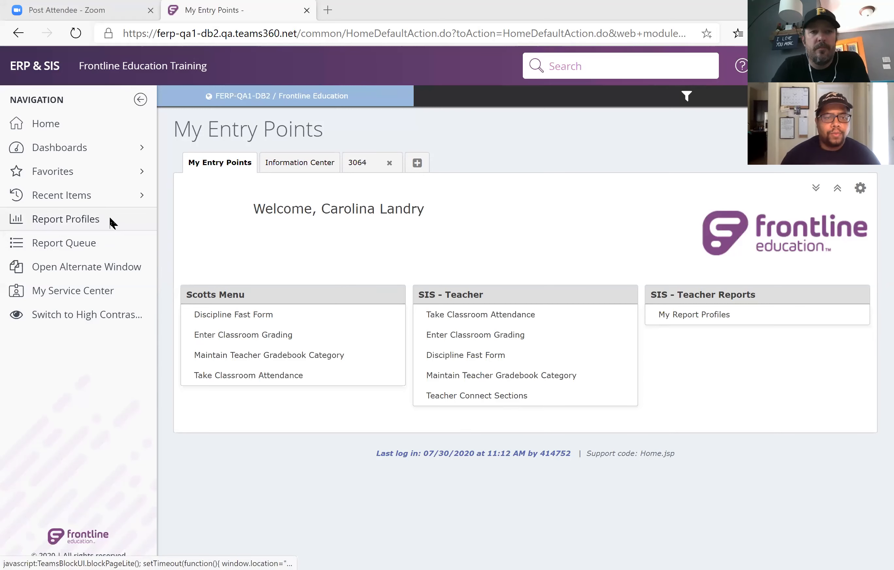
left_click(111, 225)
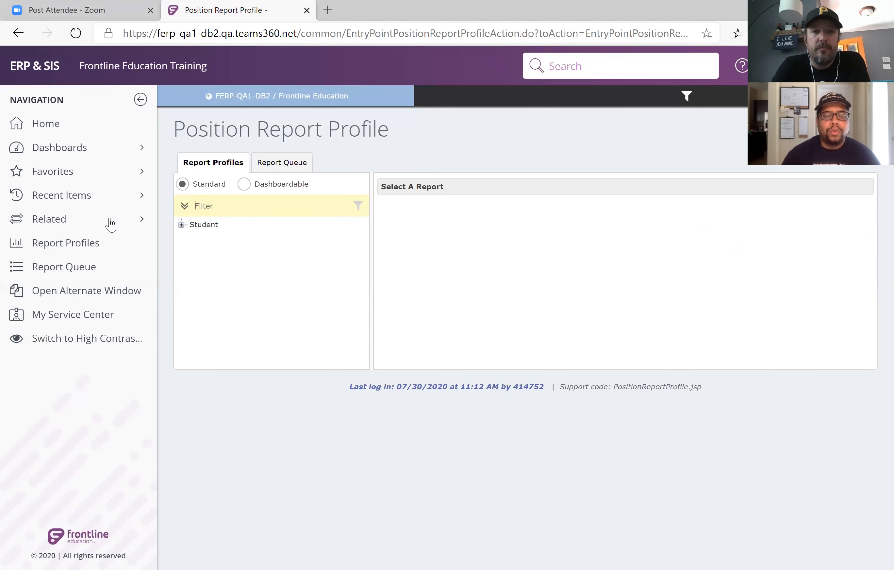
left_click(181, 225)
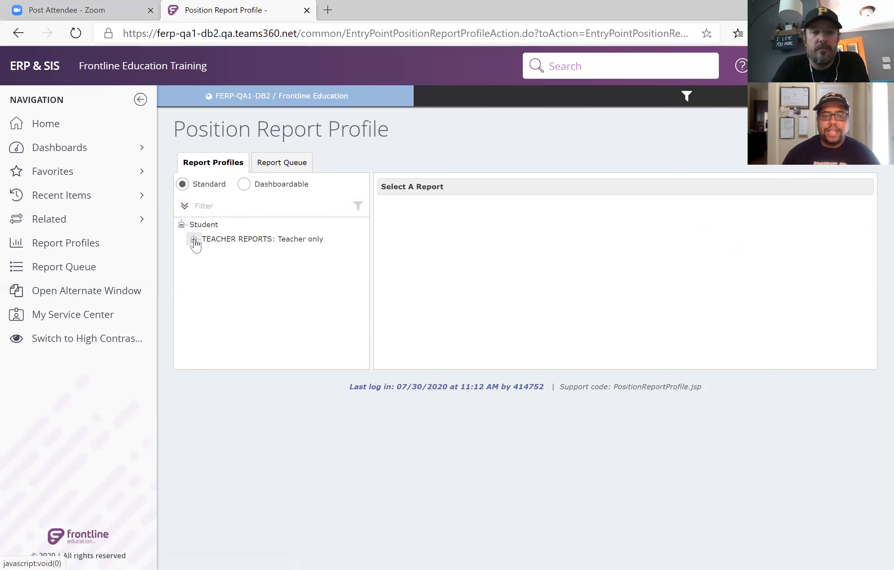
left_click(194, 240)
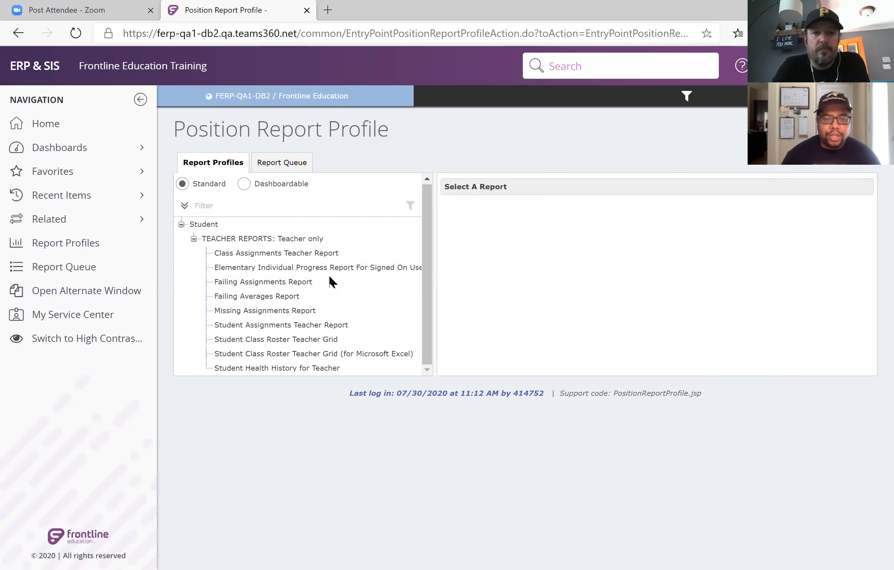
left_click(286, 295)
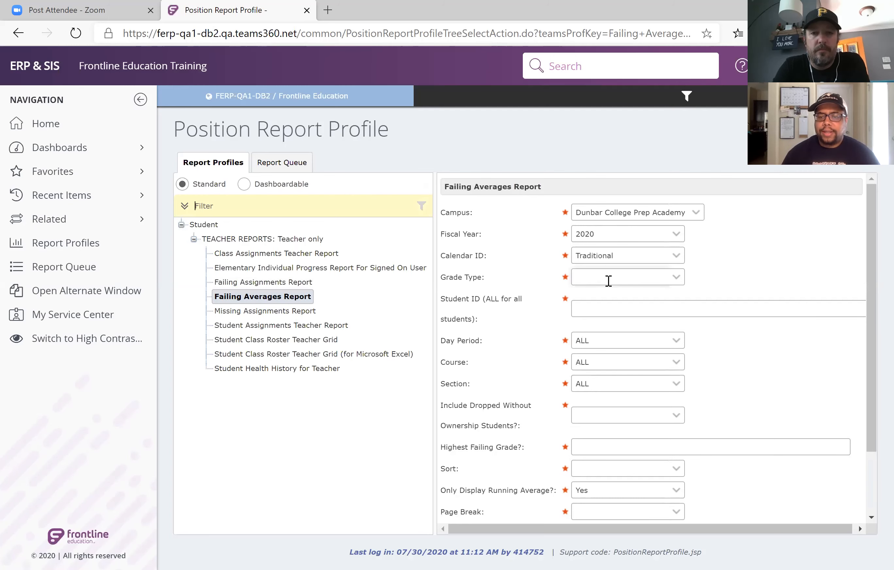
Set the report's Grade Type to 6th 6 Weeks Report, Student ID to ALL, and inclusion of dropped students without ownership to No.
left_click(608, 280)
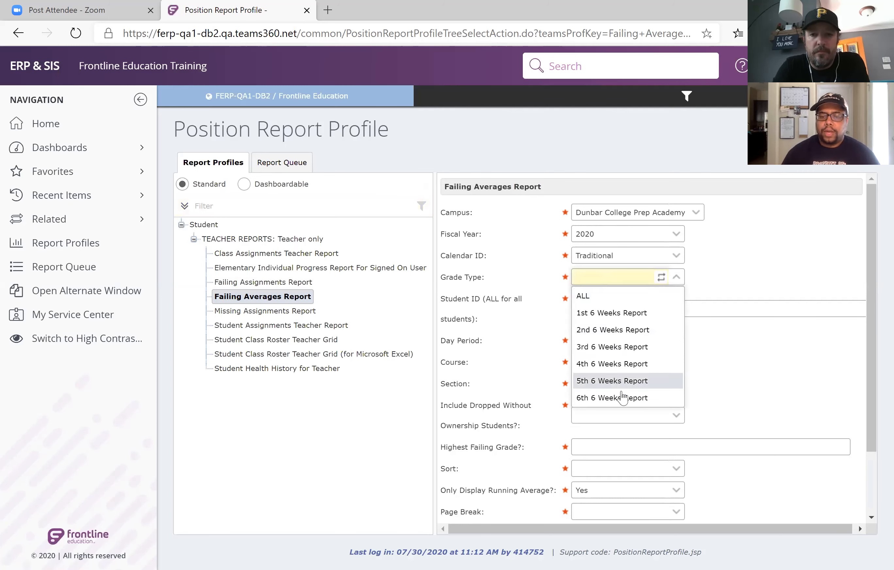
left_click(622, 397)
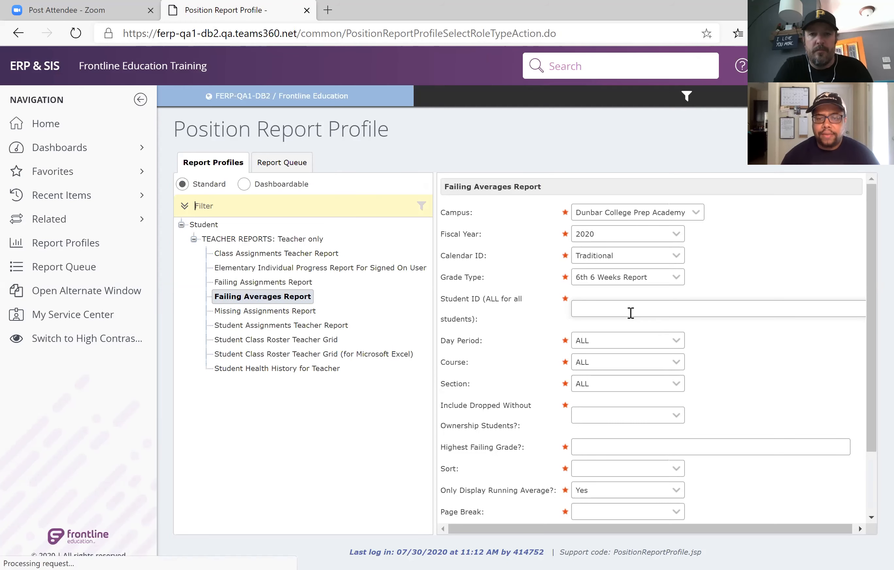
left_click(631, 313)
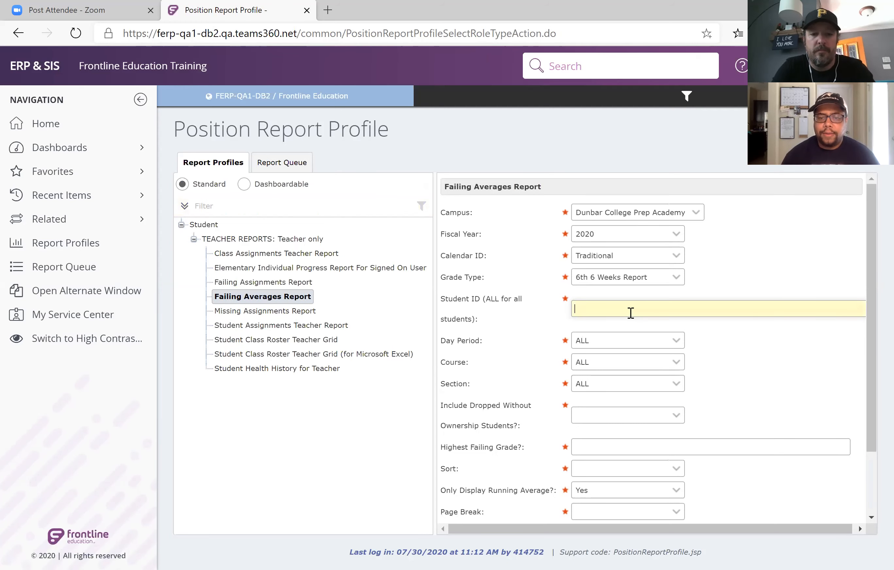
type("ALL")
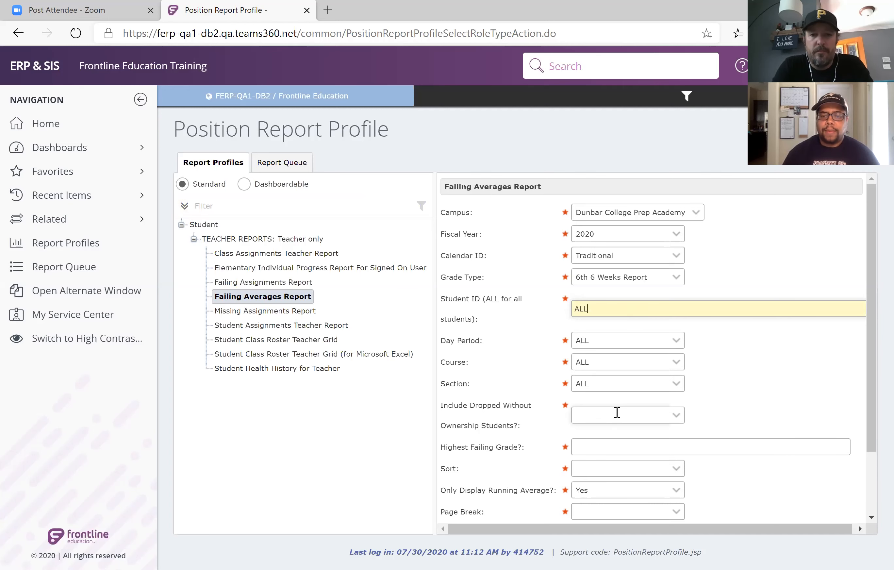
left_click(617, 413)
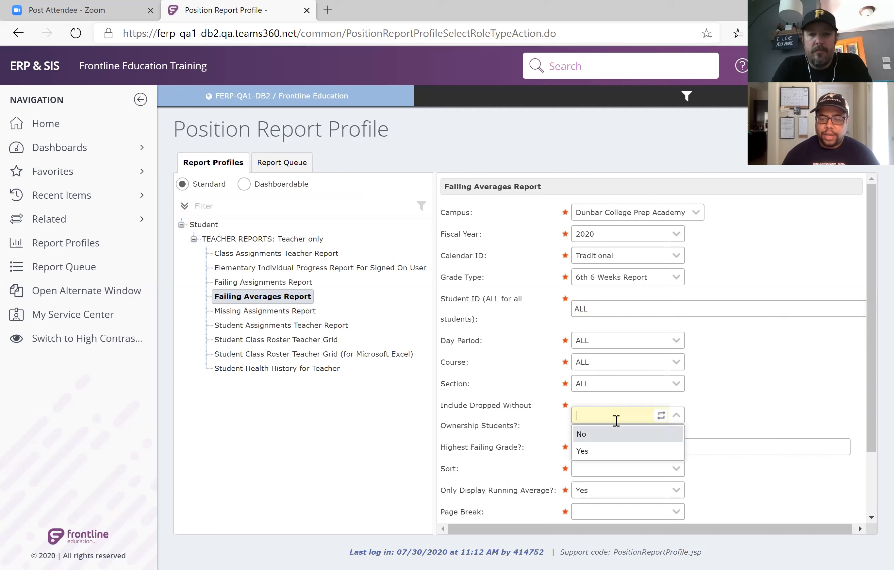
left_click(616, 434)
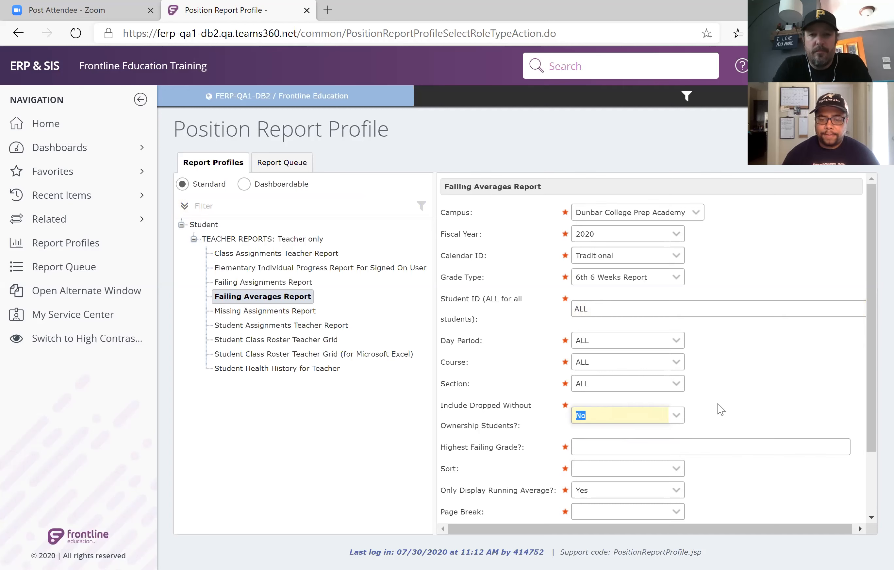
Set the report's highest failing grade to 69, Sort to Student/Course/Section, and Page Break to NONE.
left_click(689, 445)
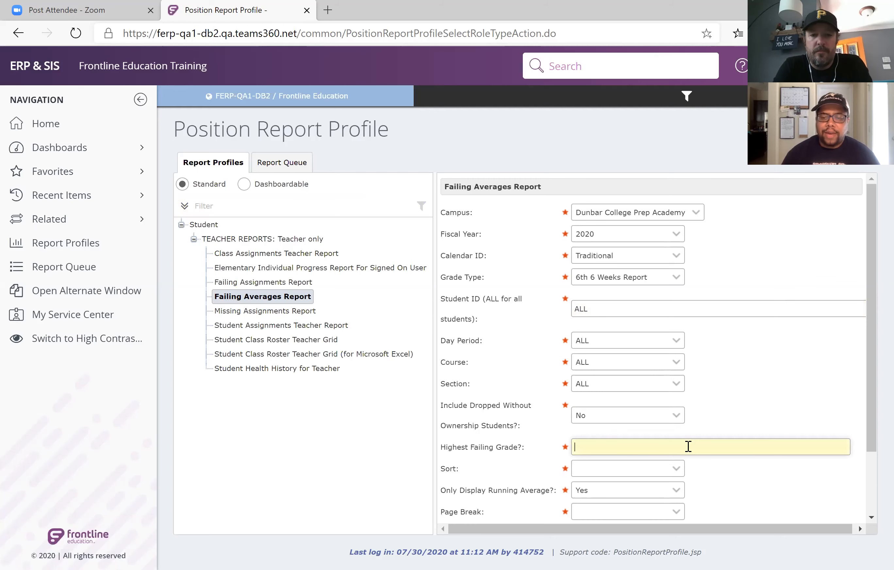
type("69")
scroll(688, 446, "down", 2)
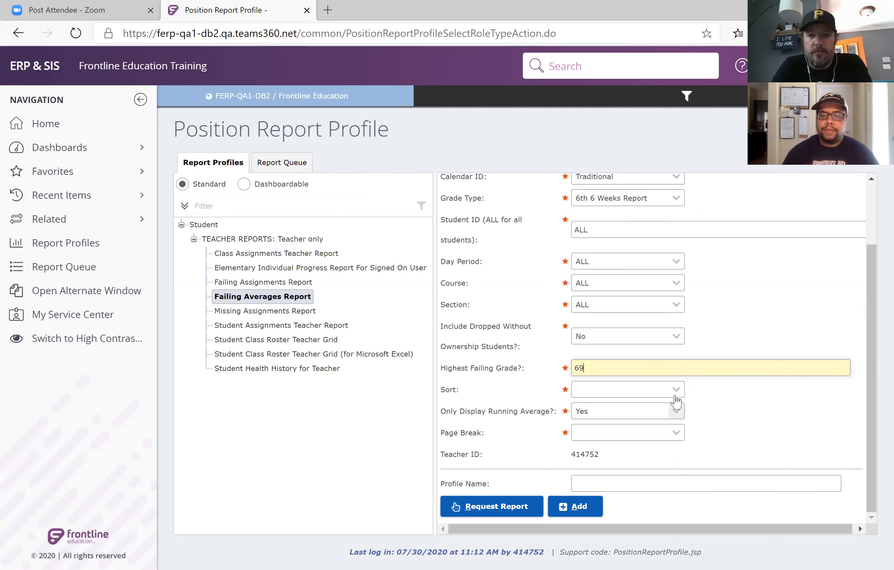
left_click(676, 390)
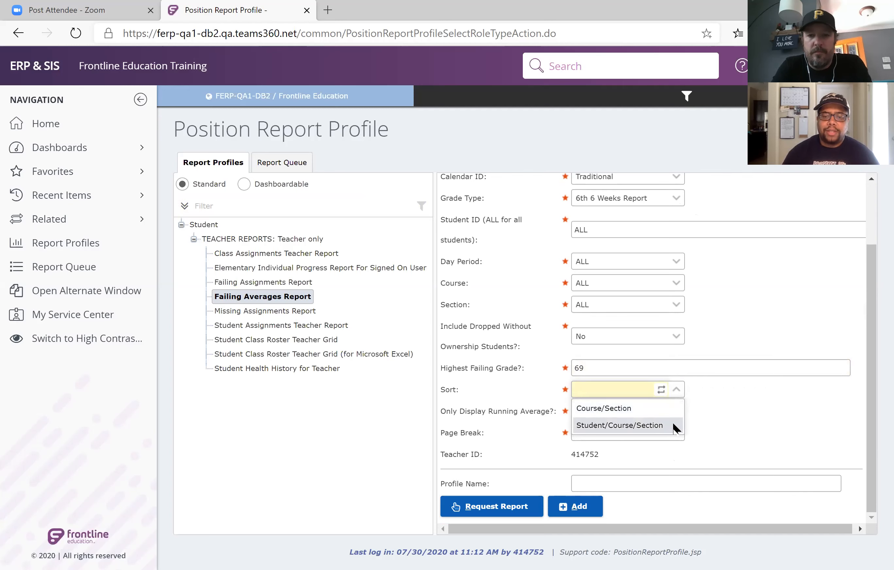
left_click(639, 425)
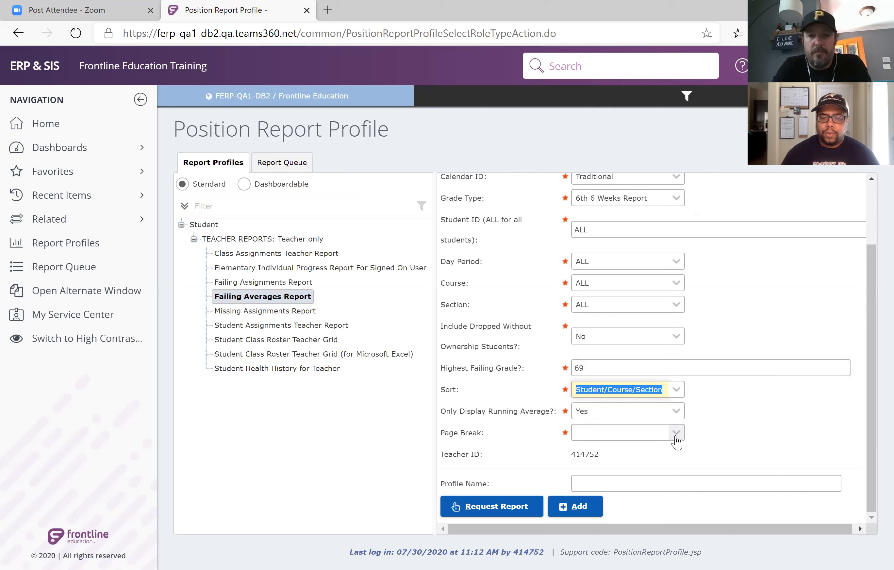
left_click(676, 435)
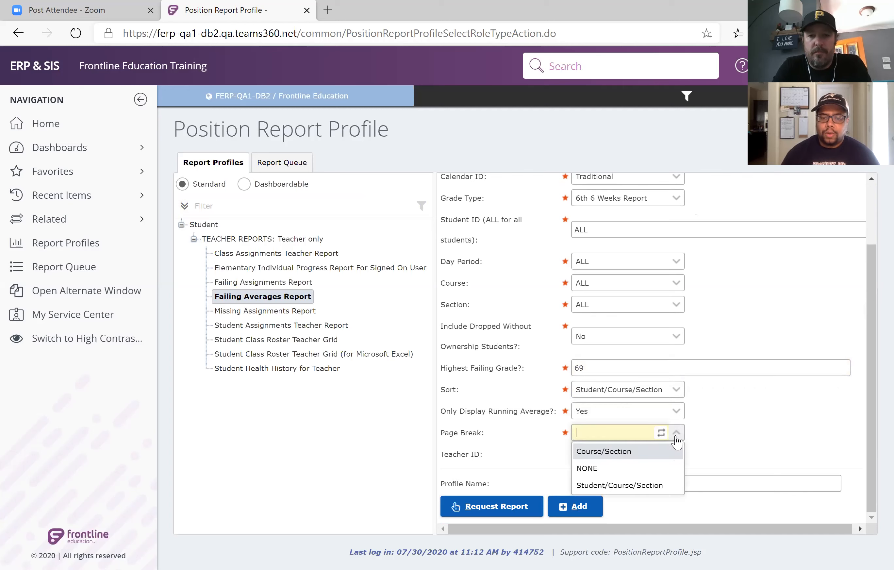
left_click(668, 470)
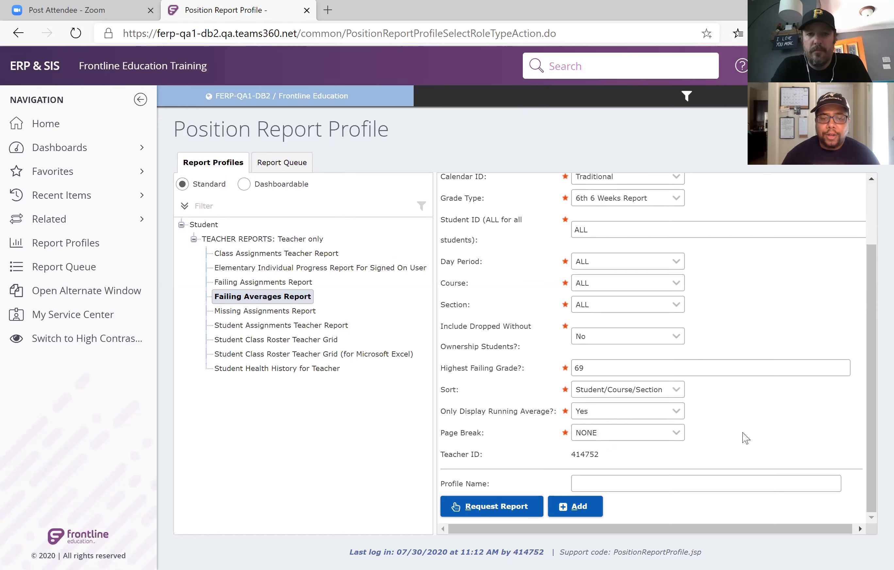
Name the report profile "Failing" and add it under the Failing Averages Report.
left_click(700, 483)
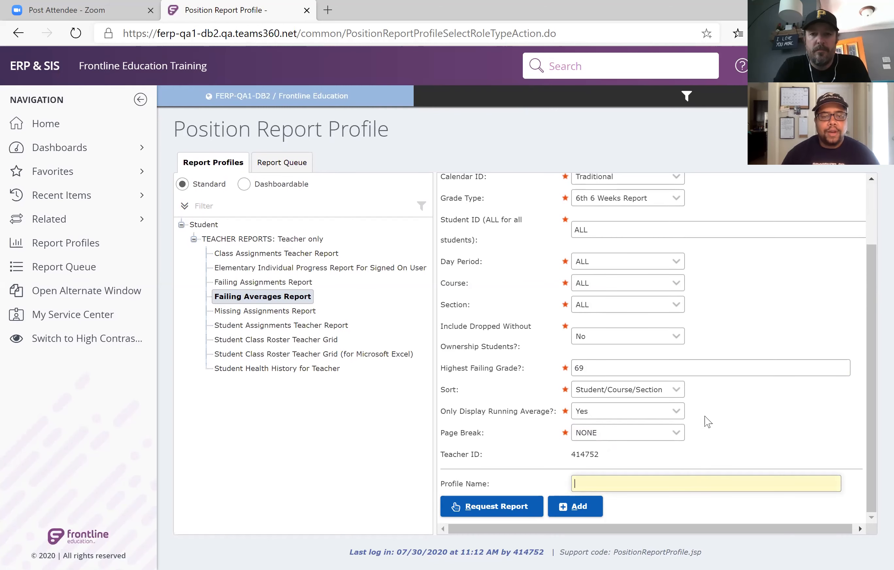
scroll(744, 363, "up", 3)
scroll(745, 363, "down", 2)
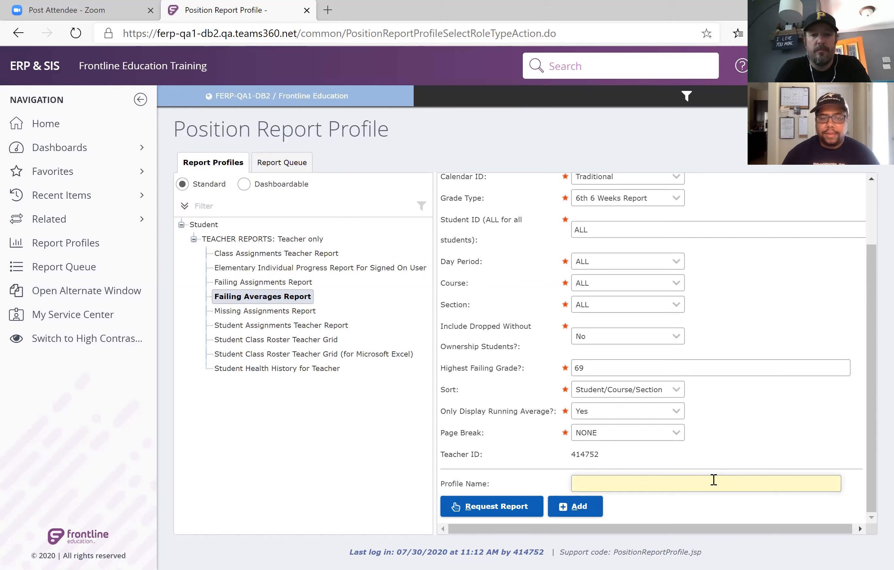
type("A")
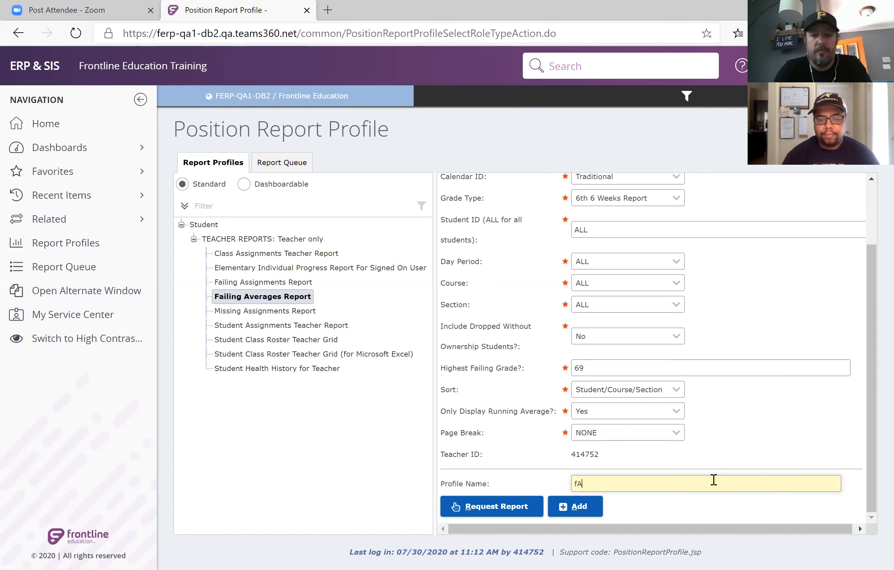
type("ailing")
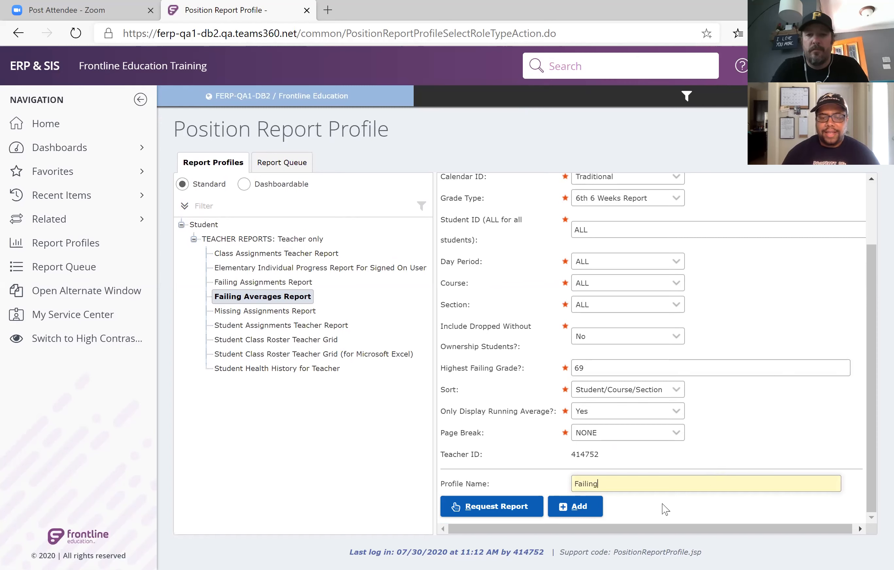
left_click(589, 518)
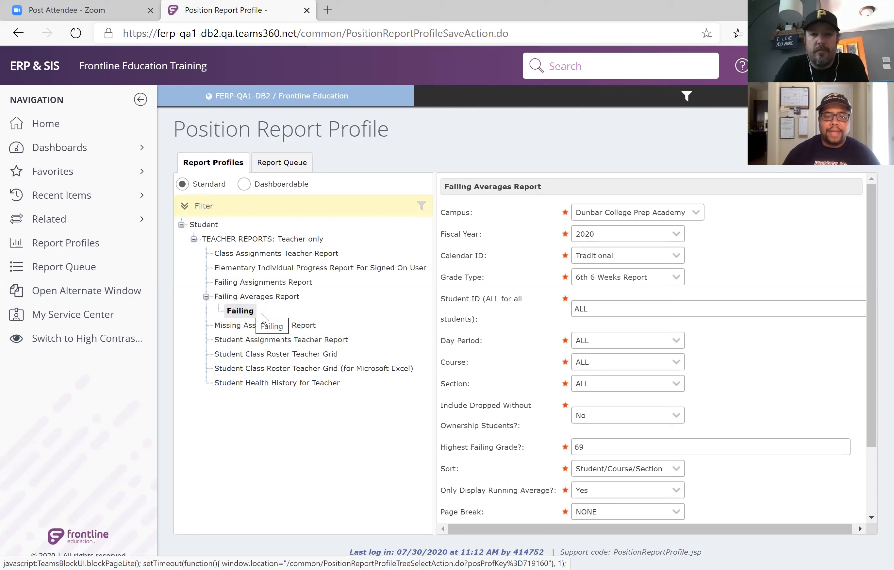
Request the report from the Failing profile with the Adobe Acrobat (PDF) output type.
scroll(534, 361, "down", 5)
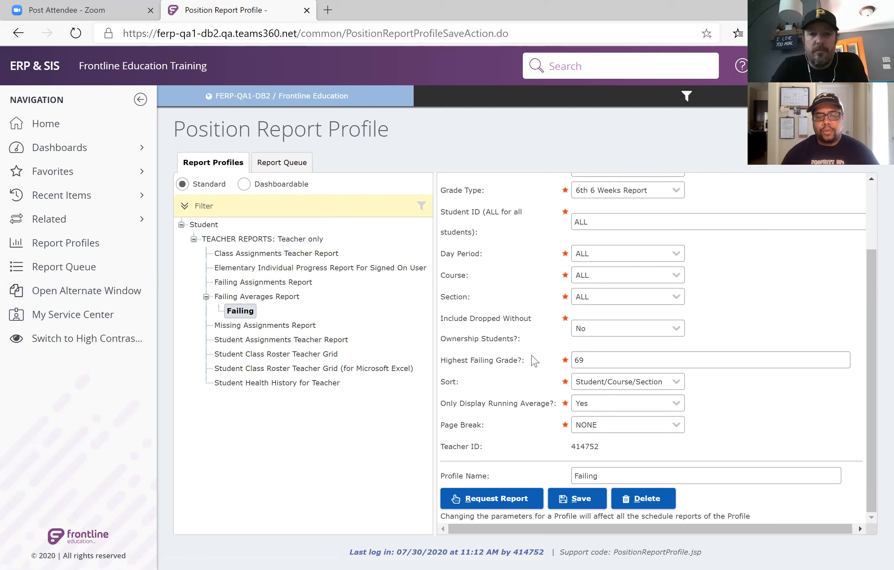
left_click(505, 501)
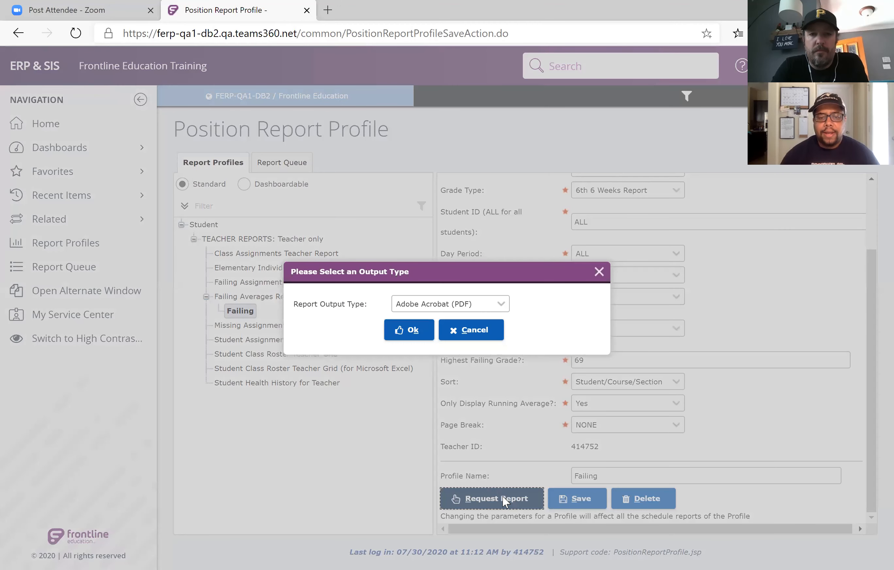
left_click(417, 331)
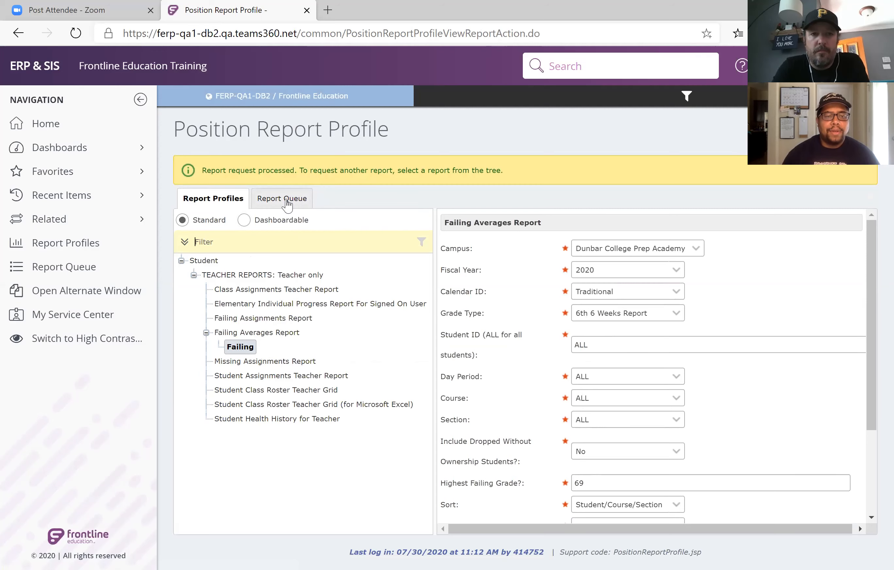
Check the submitted request in the report queue, and return to the saved Failing profile.
left_click(288, 204)
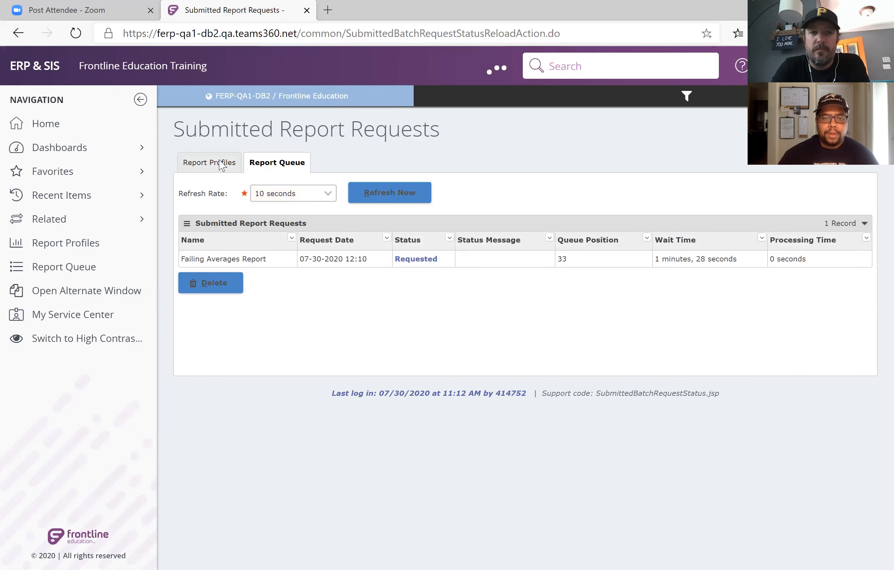
left_click(222, 164)
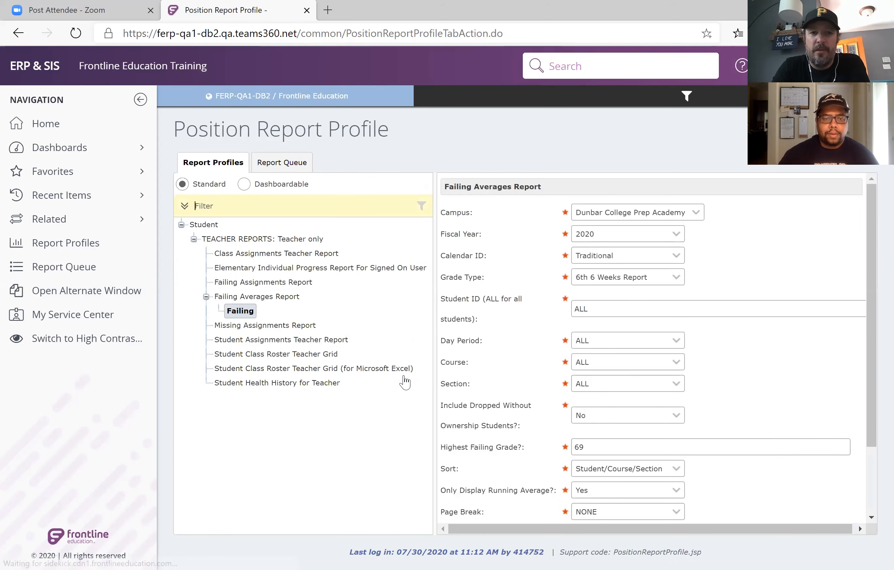
left_click(240, 314)
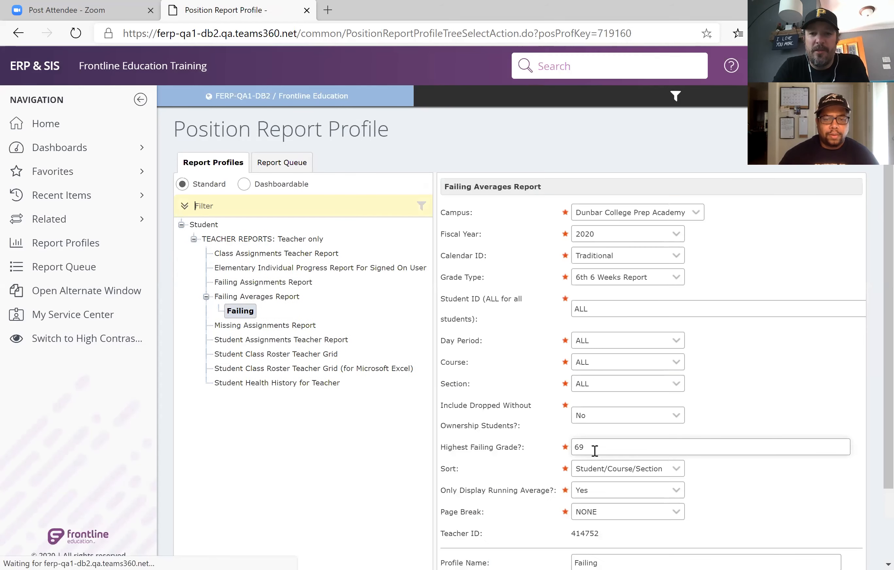
Change the Failing profile's highest failing grade to 100 and its profile name to "100 club".
left_click(595, 450)
key("BackSpace")
type("100")
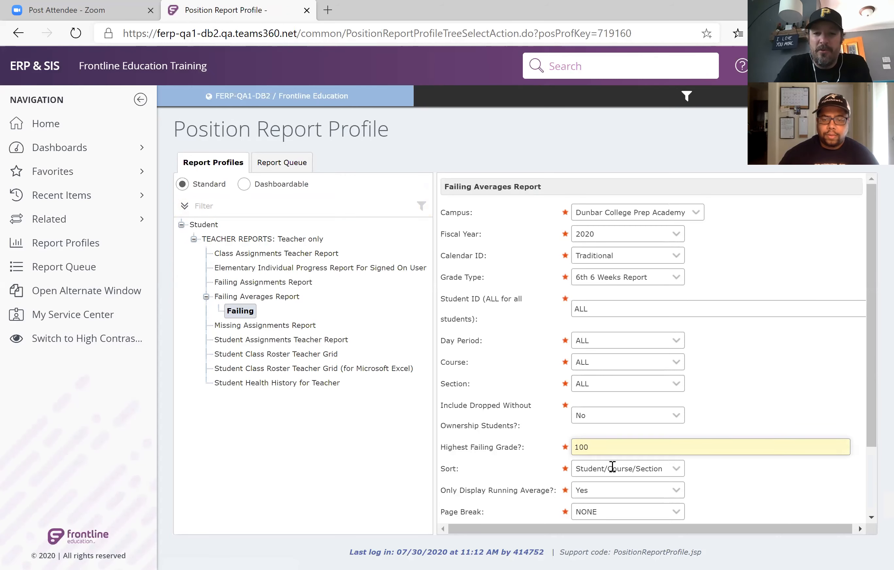
scroll(616, 469, "down", 2)
double_click(620, 473)
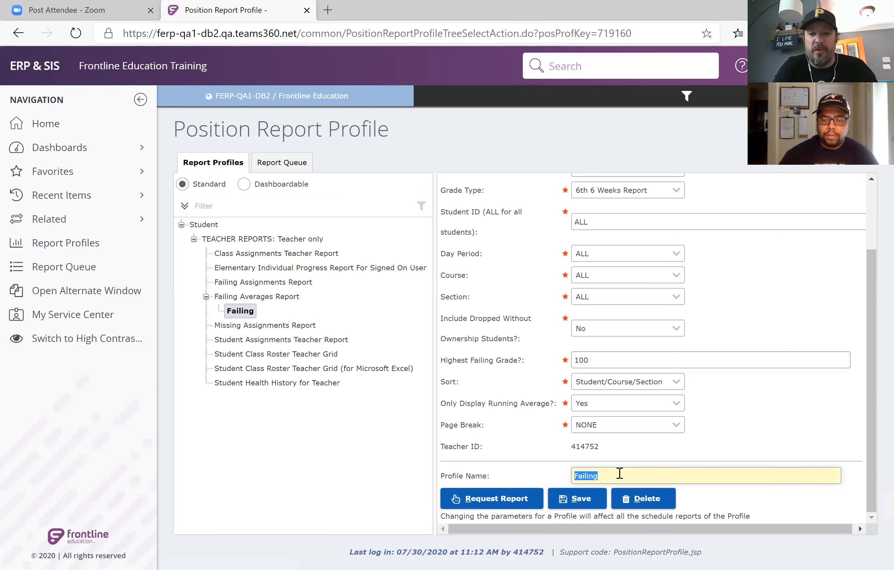
type("f100")
key("BackSpace")
key("BackSpace")
key("BackSpace")
key("BackSpace")
type("100 club")
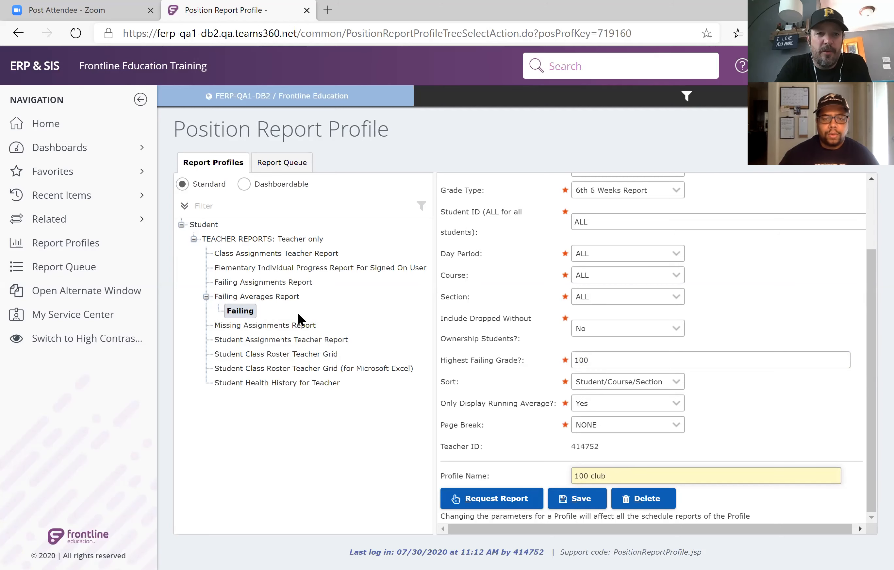
Choose the Student Class Roster Teacher Grid report and set its SchedDate to 07-30-2020, keeping Sort Order at By Course Section.
left_click(310, 363)
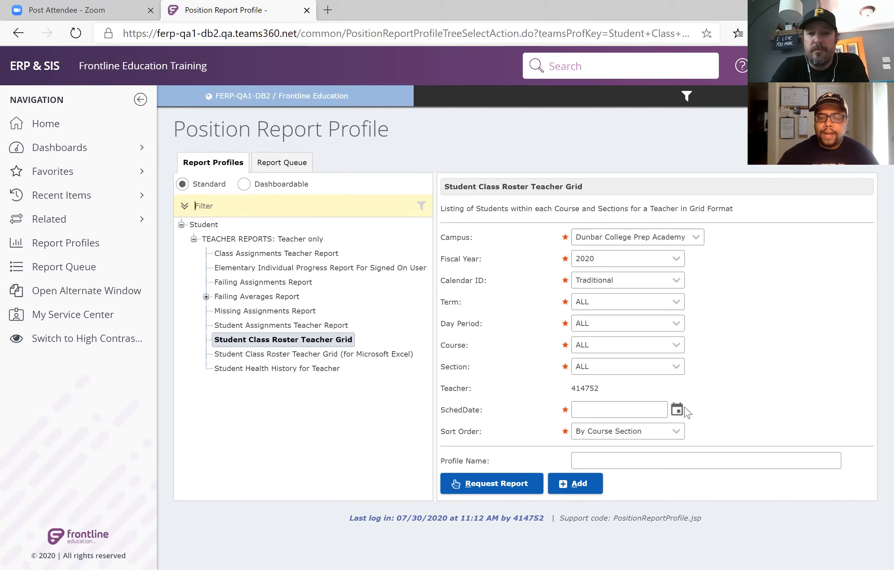
left_click(675, 418)
left_click(674, 418)
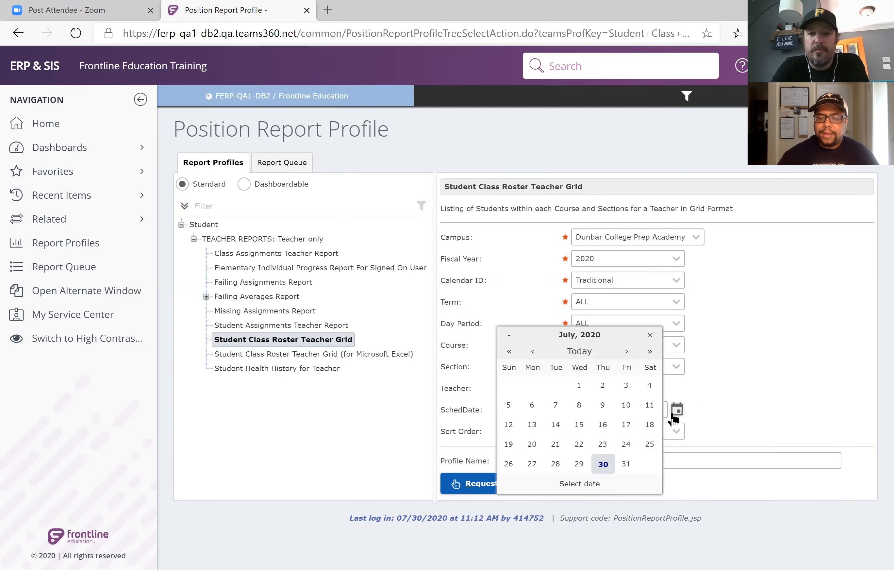
left_click(603, 464)
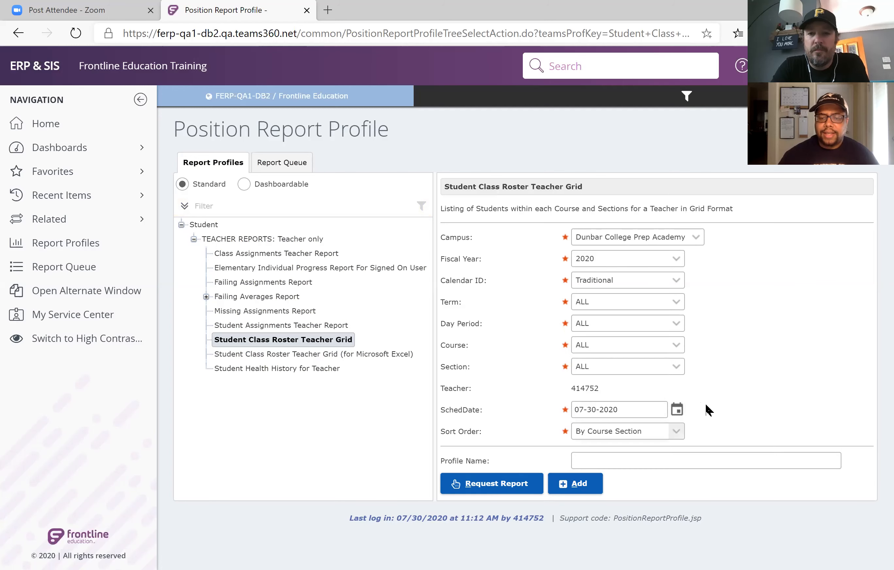
left_click(675, 435)
left_click(675, 436)
left_click(675, 435)
left_click(719, 412)
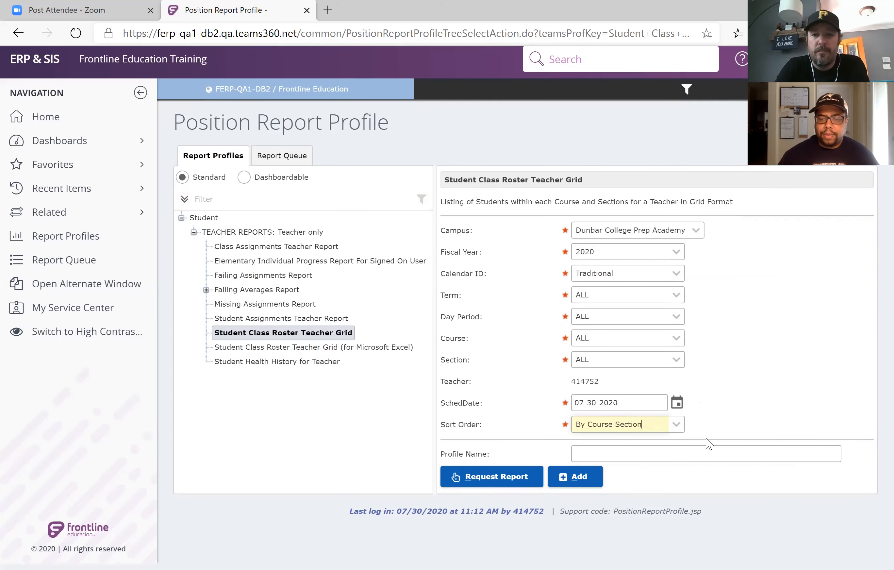
Name the report profile "Gradebook" and add it under the Student Class Roster Teacher Grid report.
left_click(703, 457)
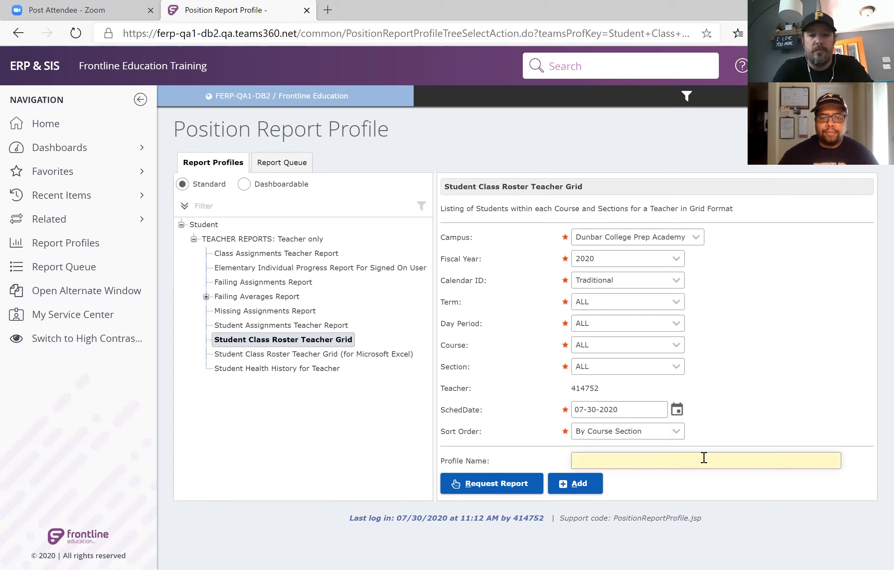
type("Gr")
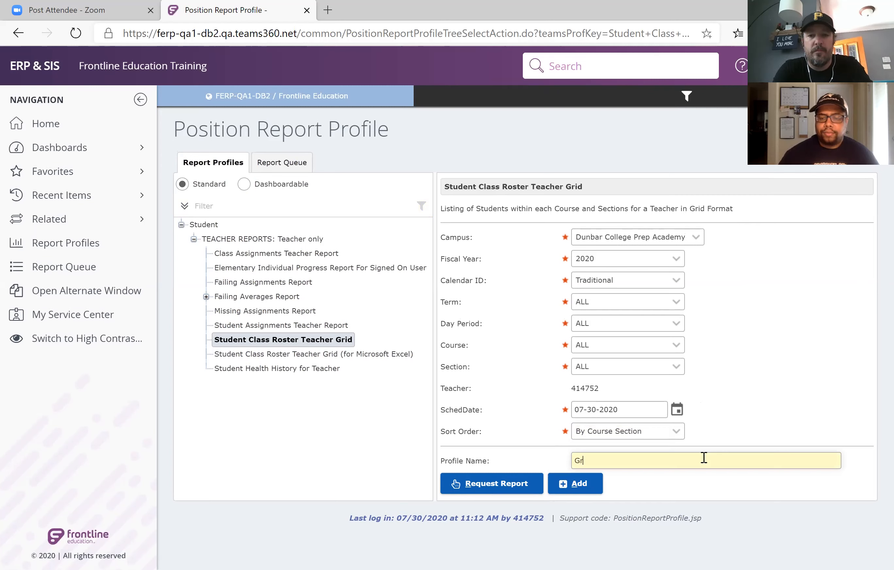
type("adebook")
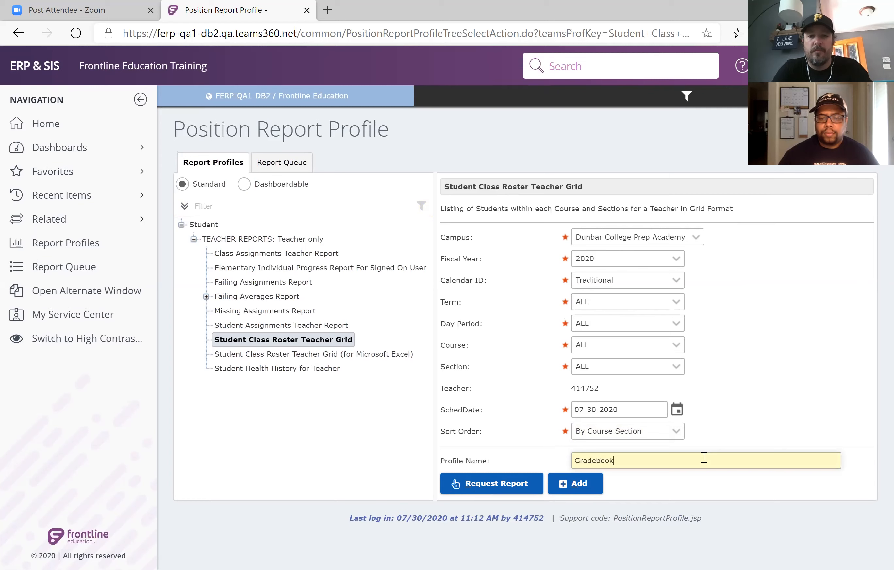
left_click(578, 485)
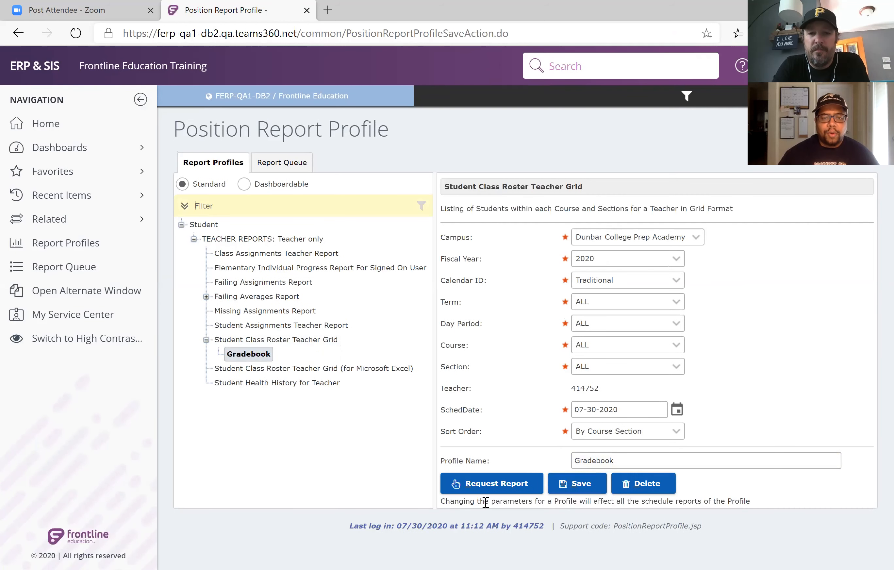
Request the report from the Gradebook profile as Adobe Acrobat (PDF) and check it in the report queue.
left_click(503, 488)
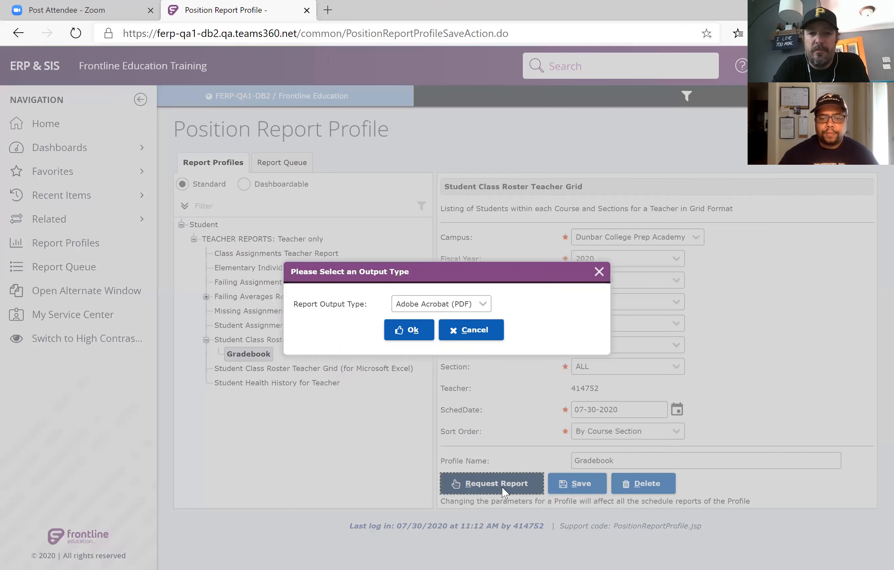
left_click(420, 333)
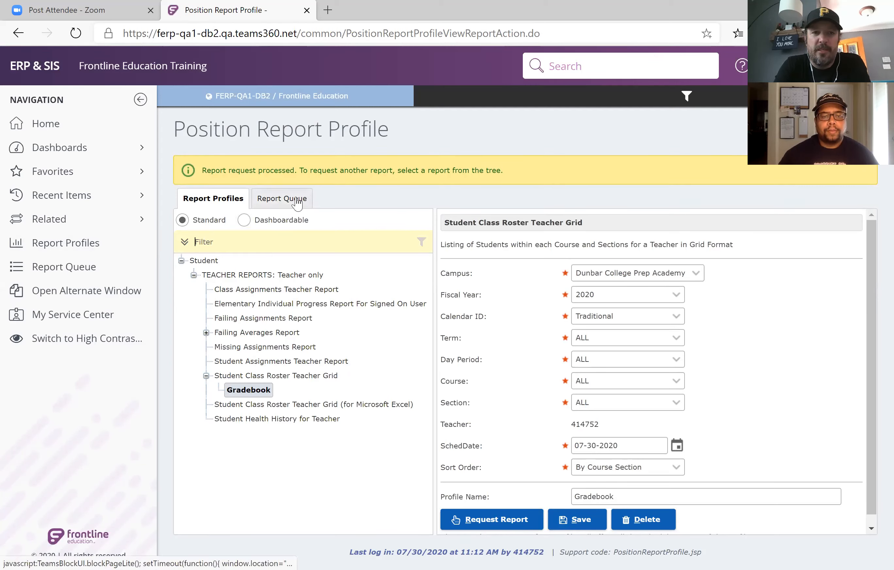
left_click(90, 265)
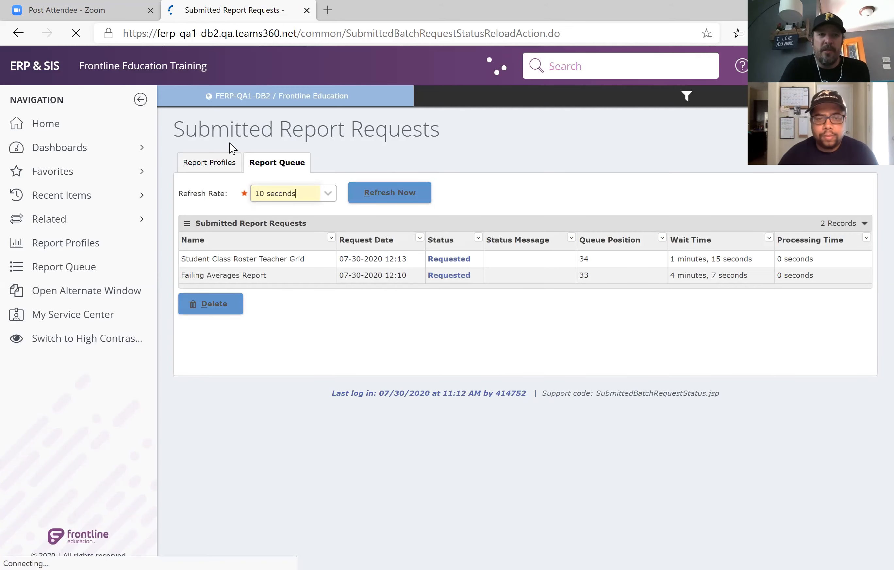
Return to the home page and open classroom grading for the period 01 English section, XSBC06 section 101.
left_click(60, 130)
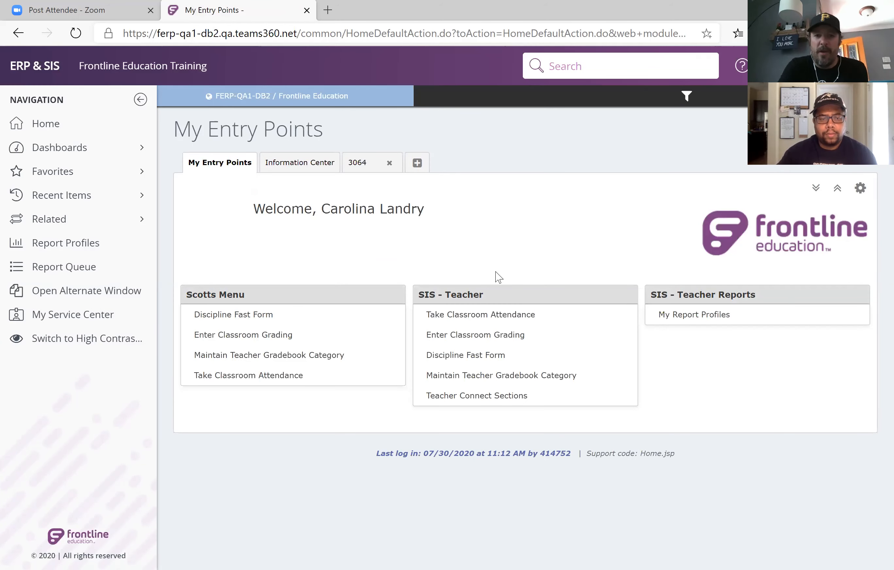
left_click(484, 342)
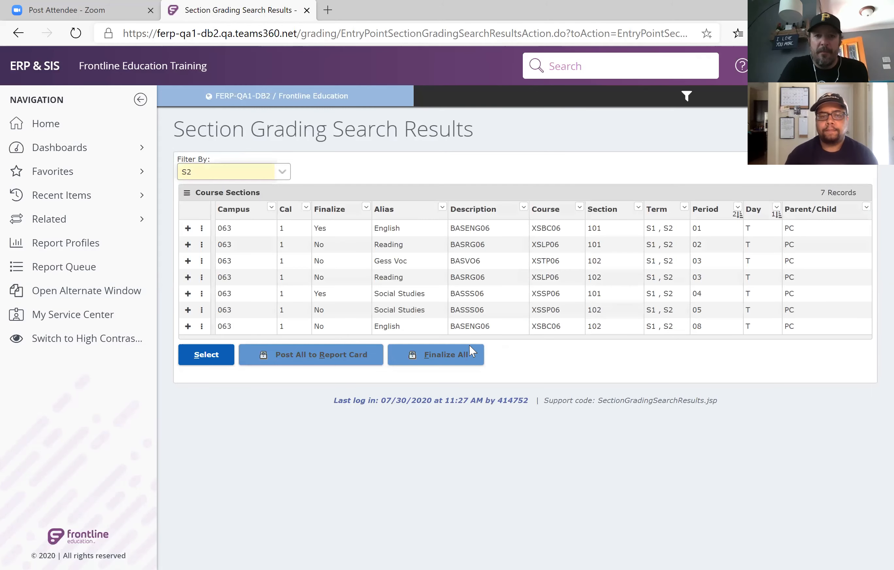
left_click(397, 231)
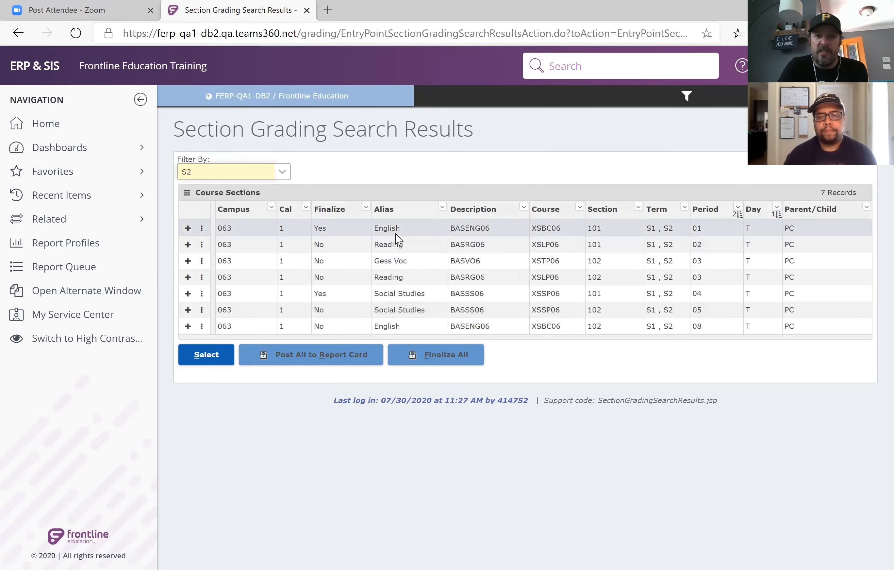
left_click(226, 358)
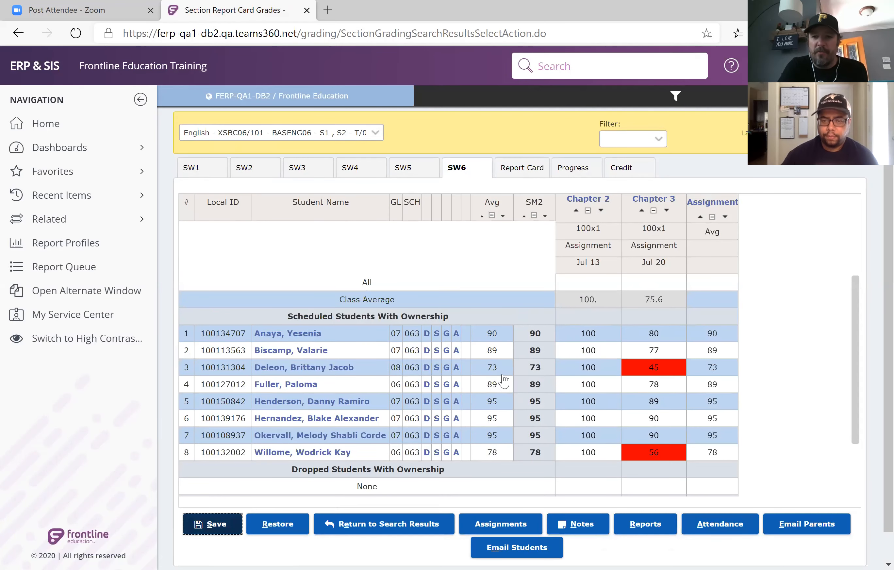
Open the parent email selection for the English section from its SW6 gradebook.
scroll(503, 380, "down", 3)
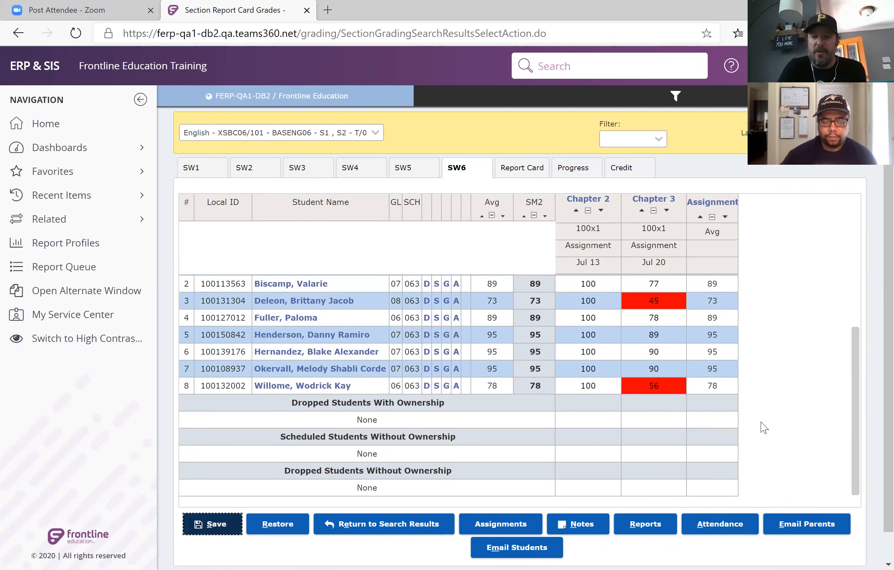
scroll(764, 427, "down", 1)
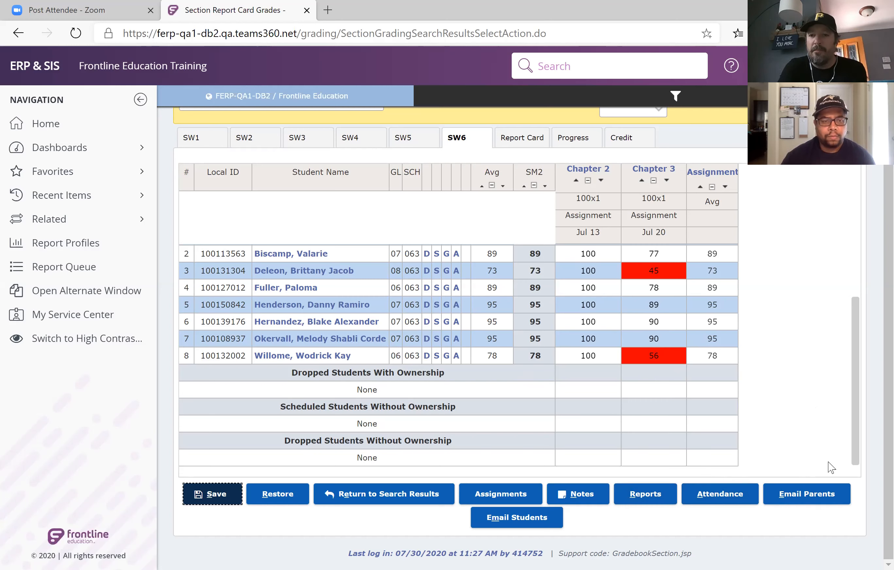
left_click(818, 495)
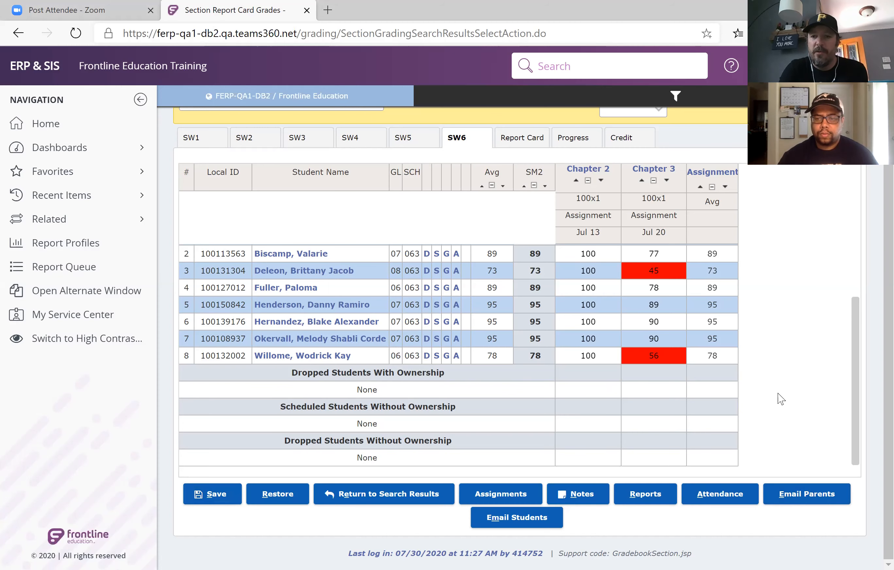
left_click(800, 494)
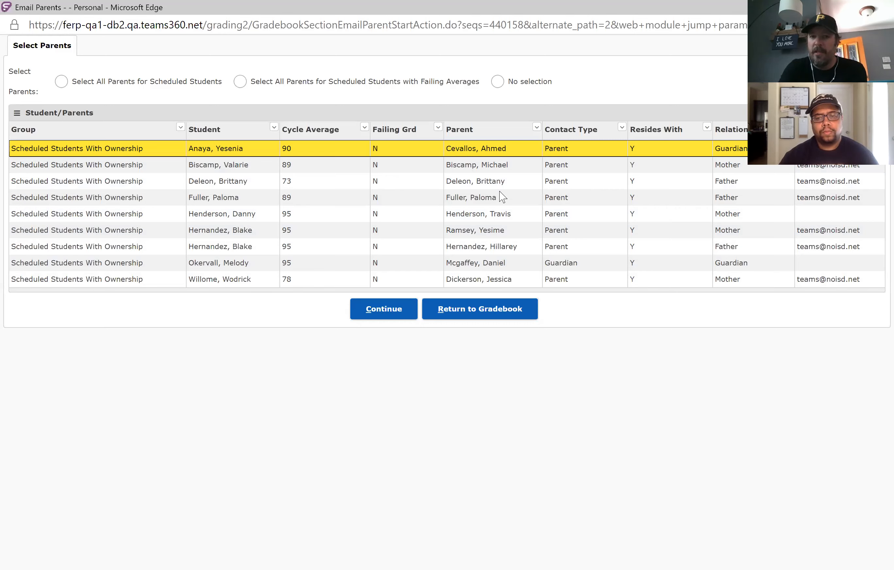
Try to continue with the first listed parent, and select the second student's parent as the email recipient instead.
left_click(393, 313)
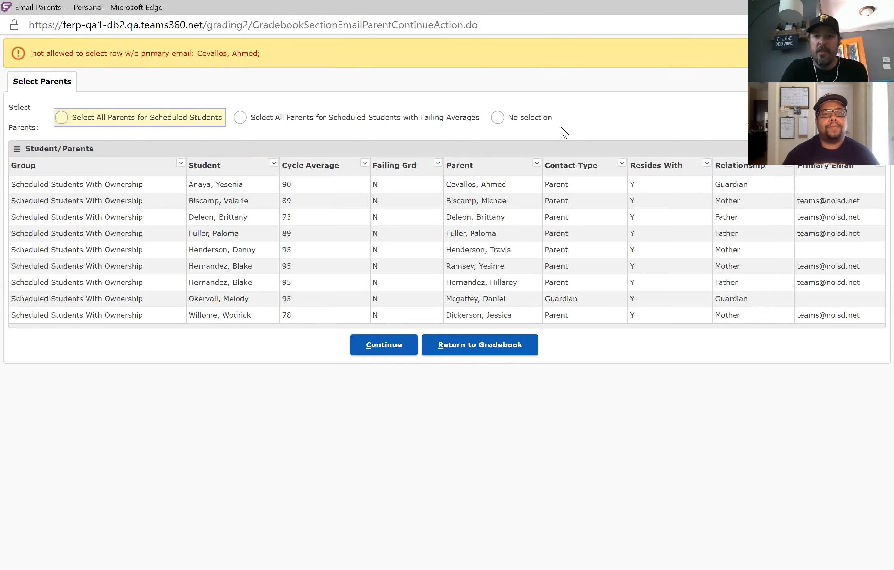
left_click(819, 201)
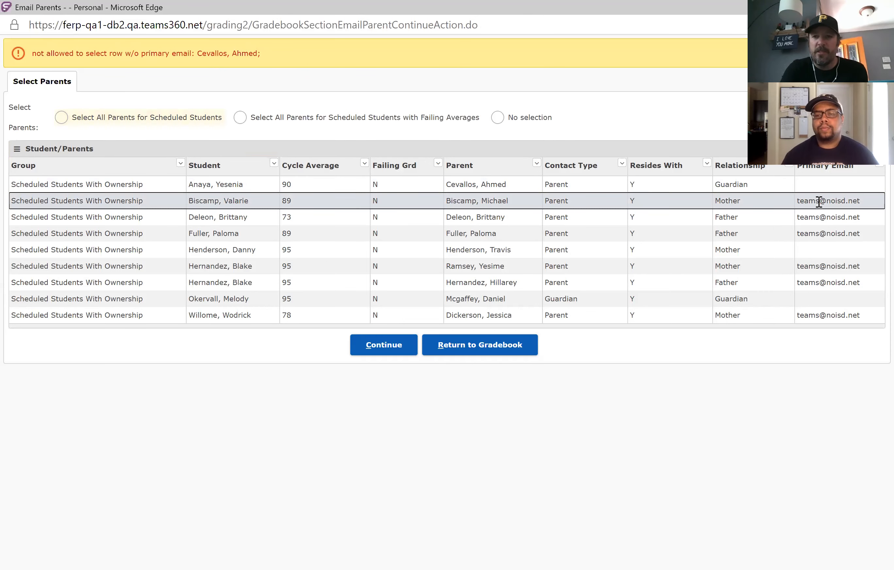